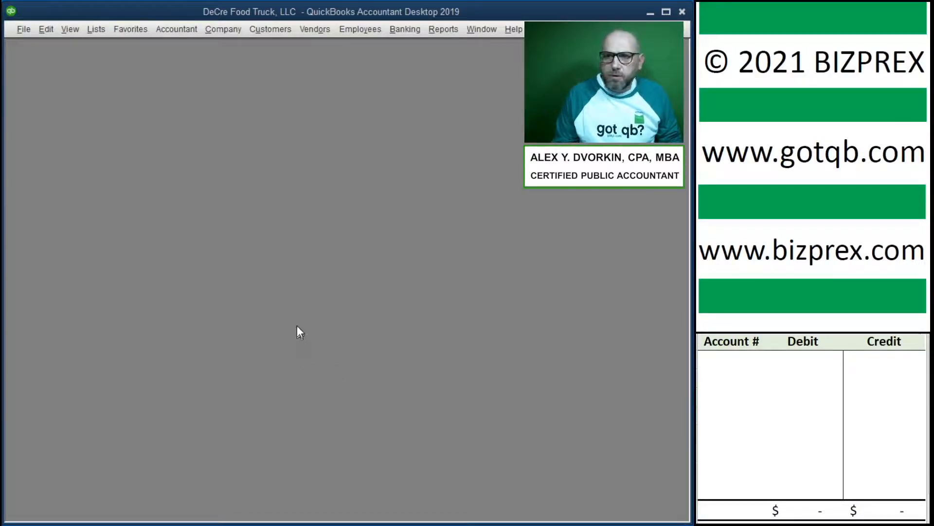
- Bring up the CreditFirst statement and begin a reconciliation for the 21100 Credit Card CF account
{"action": "scroll", "coordinate": [781, 179], "scroll_direction": "down", "scroll_amount": 10}
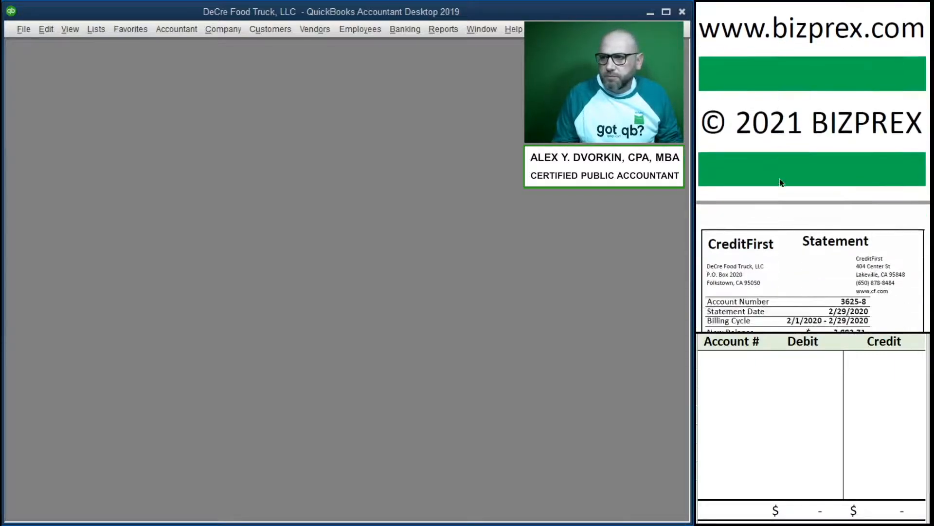
{"action": "scroll", "coordinate": [780, 183], "scroll_direction": "up", "scroll_amount": 1}
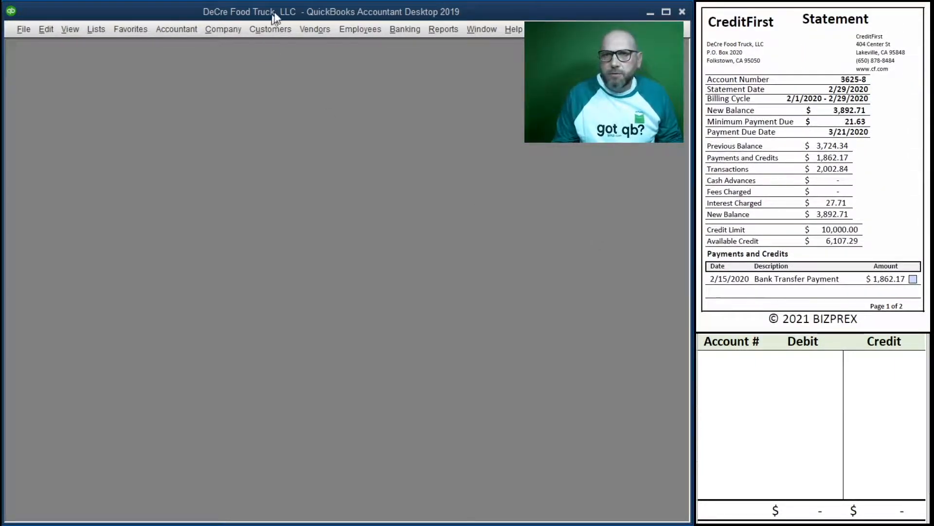
{"action": "left_click", "coordinate": [395, 30]}
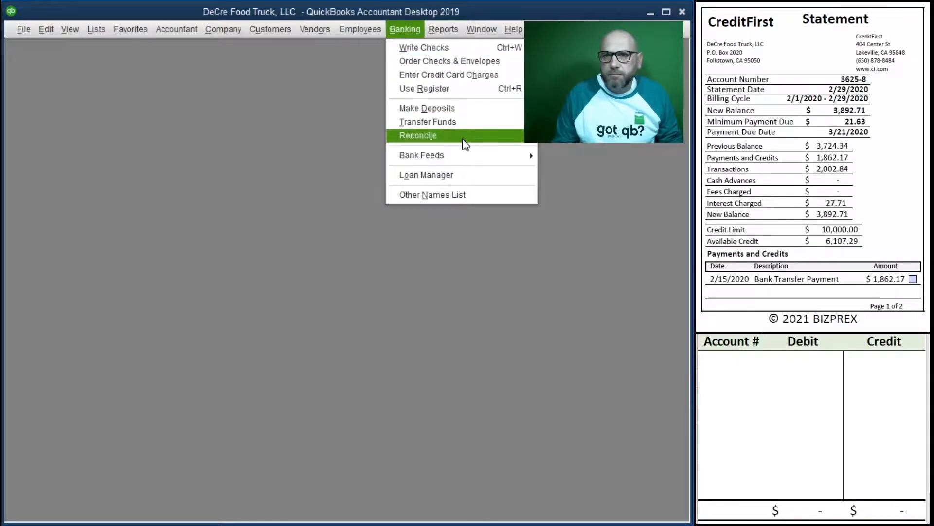
{"action": "left_click", "coordinate": [462, 138]}
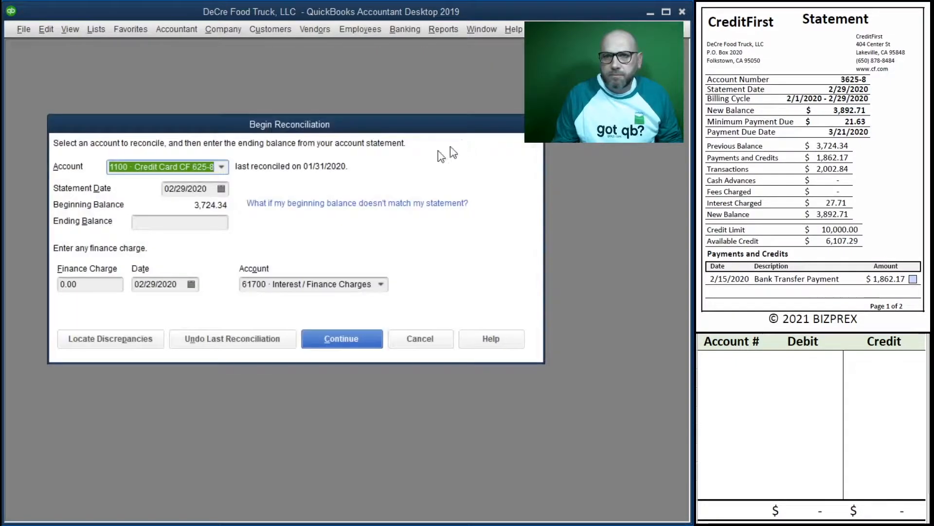
{"action": "left_click", "coordinate": [222, 167]}
{"action": "left_click", "coordinate": [194, 214]}
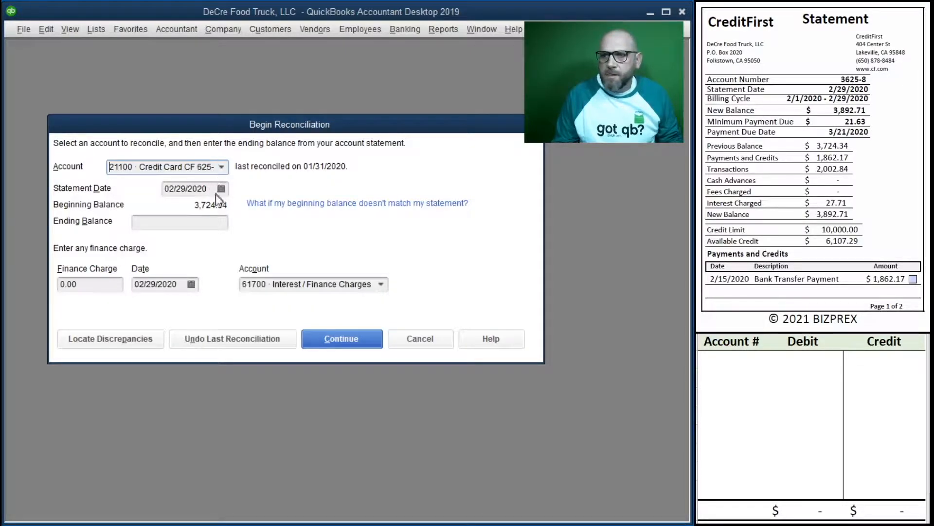
- Enter the statement's ending balance of 3,892.71 and its interest charge of 27.71 as the finance charge
{"action": "left_click", "coordinate": [151, 223]}
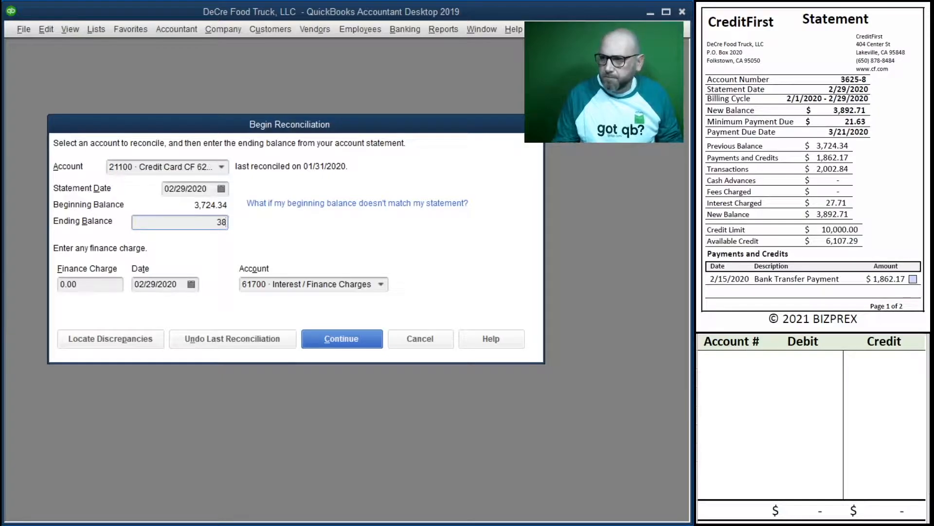
{"action": "type", "text": "3,892.71"}
{"action": "key", "text": "Tab"}
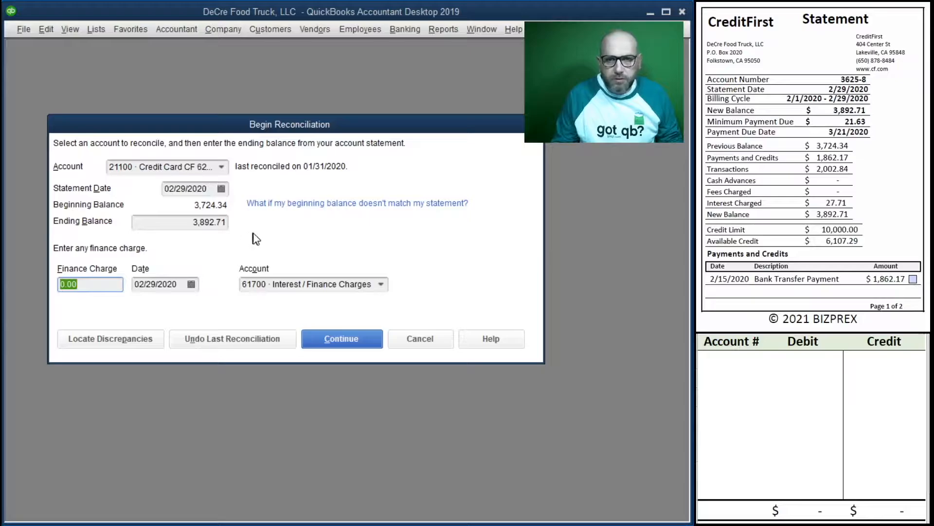
{"action": "scroll", "coordinate": [792, 188], "scroll_direction": "down", "scroll_amount": 10}
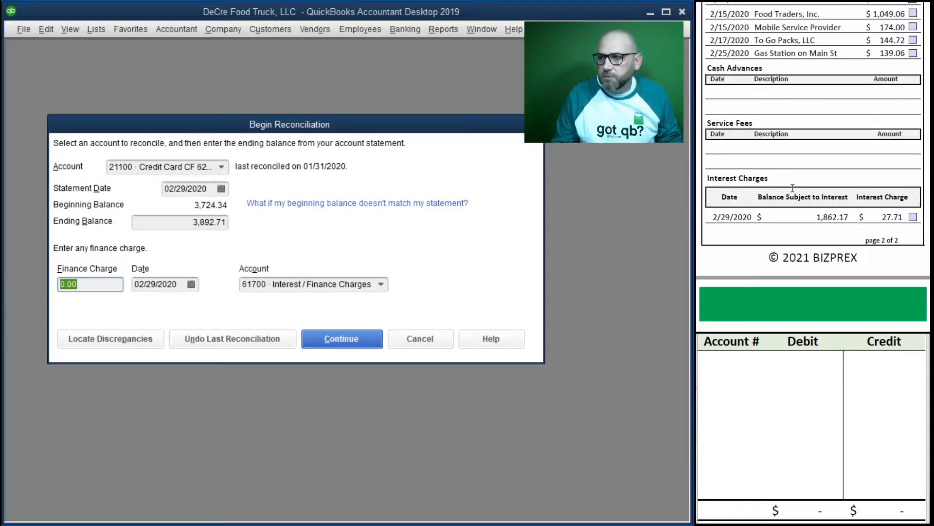
{"action": "scroll", "coordinate": [792, 188], "scroll_direction": "up", "scroll_amount": 1}
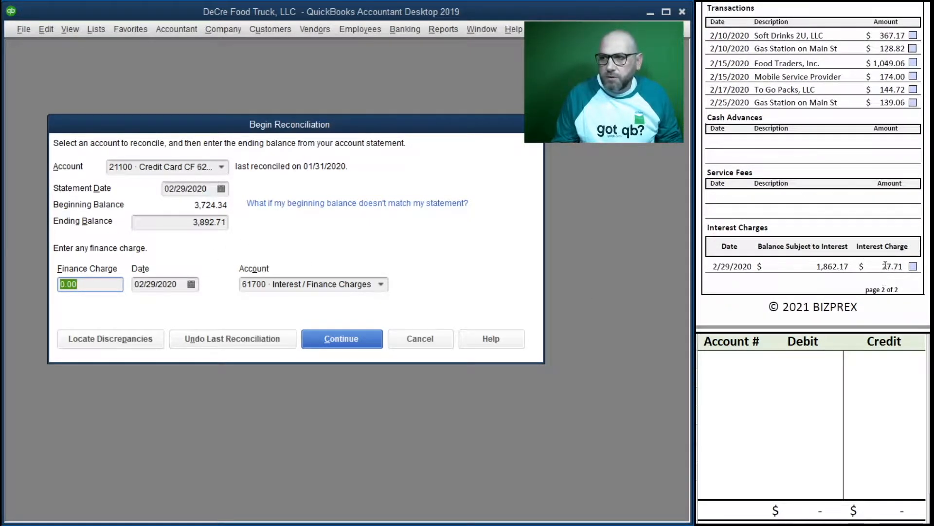
{"action": "type", "text": "27.71"}
{"action": "key", "text": "Tab"}
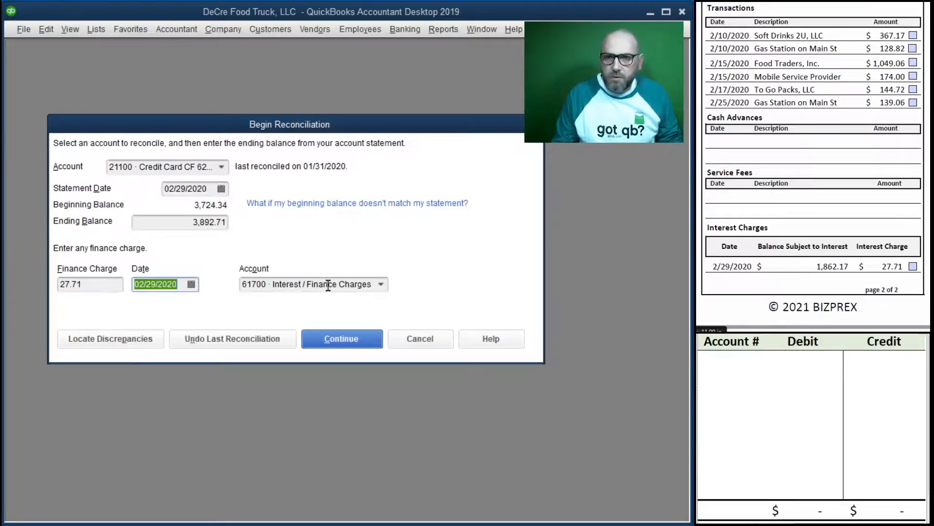
- List accounts 21100 and 61700 on the first two rows of the debit and credit worksheet
{"action": "left_click", "coordinate": [714, 359]}
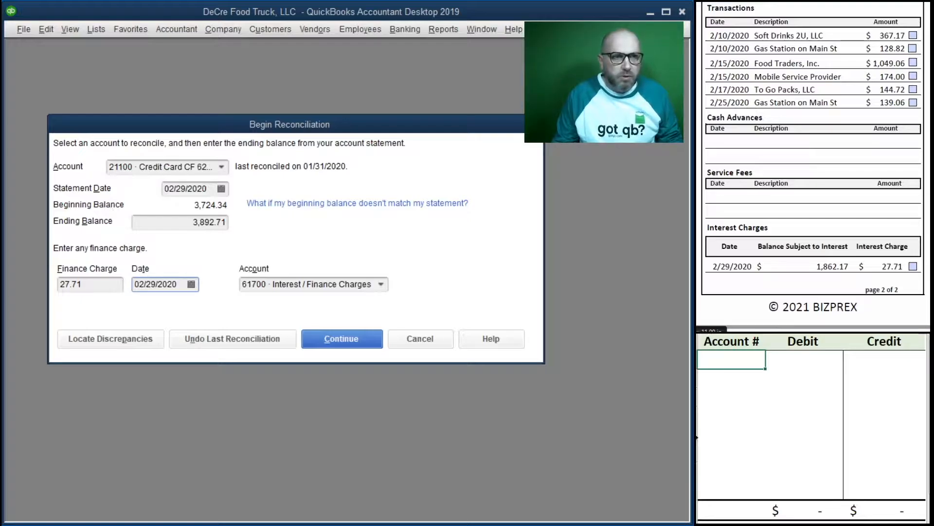
{"action": "type", "text": "21100"}
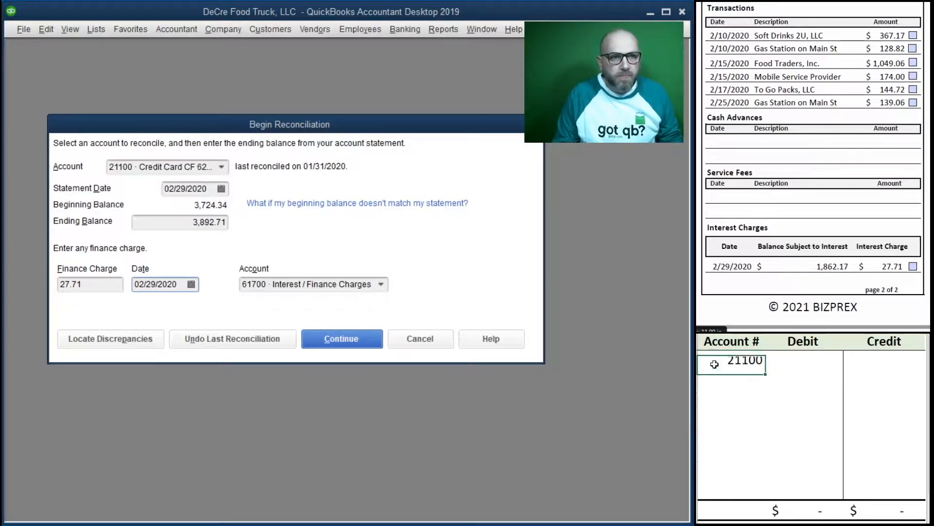
{"action": "key", "text": "Return"}
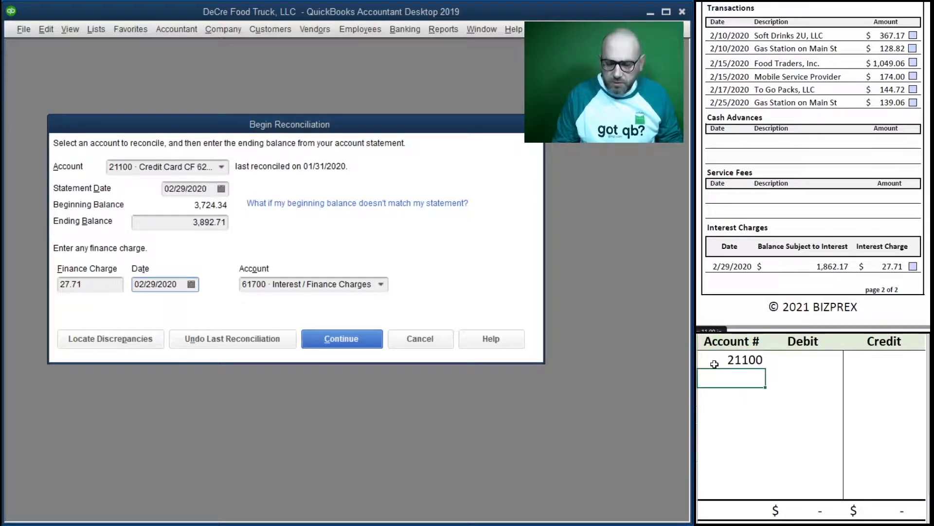
{"action": "type", "text": "61700"}
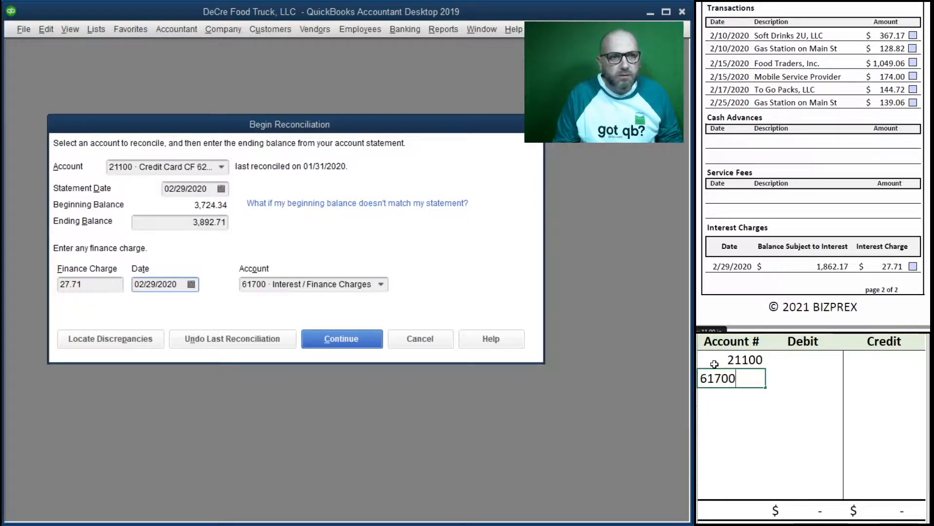
- Enter 27.71 as a debit for account 61700 and 27.71 as a credit for account 21100 in the worksheet
{"action": "key", "text": "Tab"}
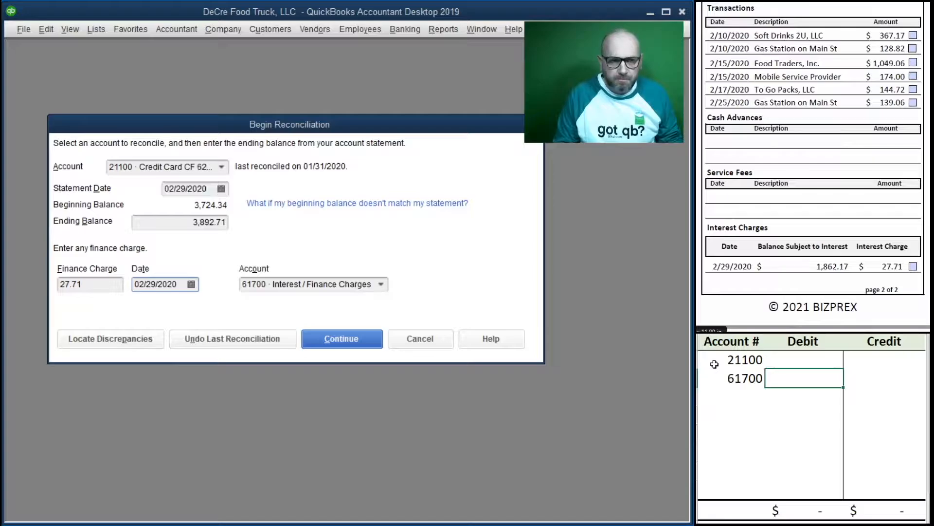
{"action": "key", "text": "Tab"}
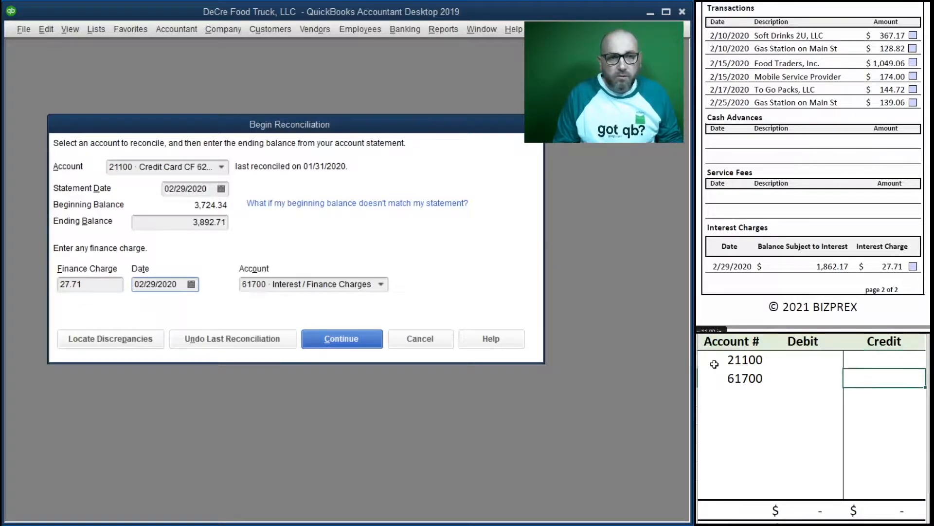
{"action": "key", "text": "shift+Tab"}
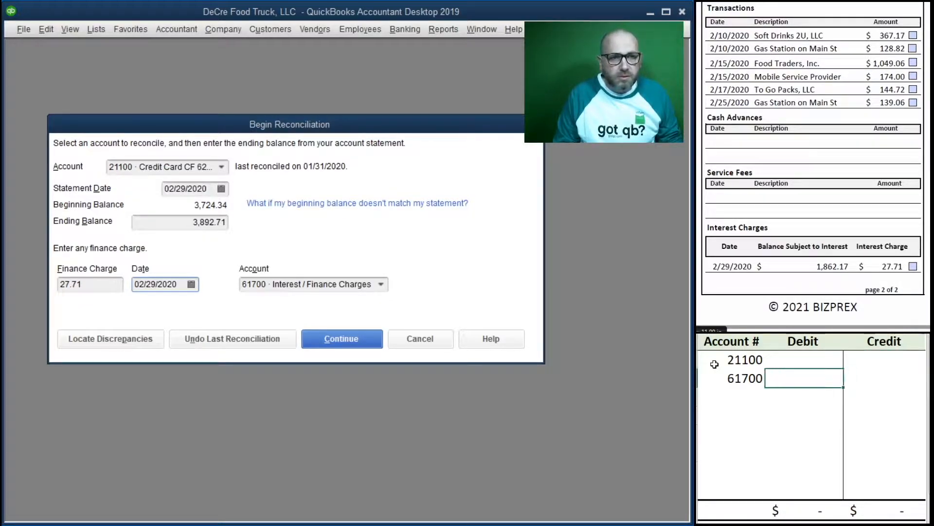
{"action": "type", "text": "27.71"}
{"action": "key", "text": "Return"}
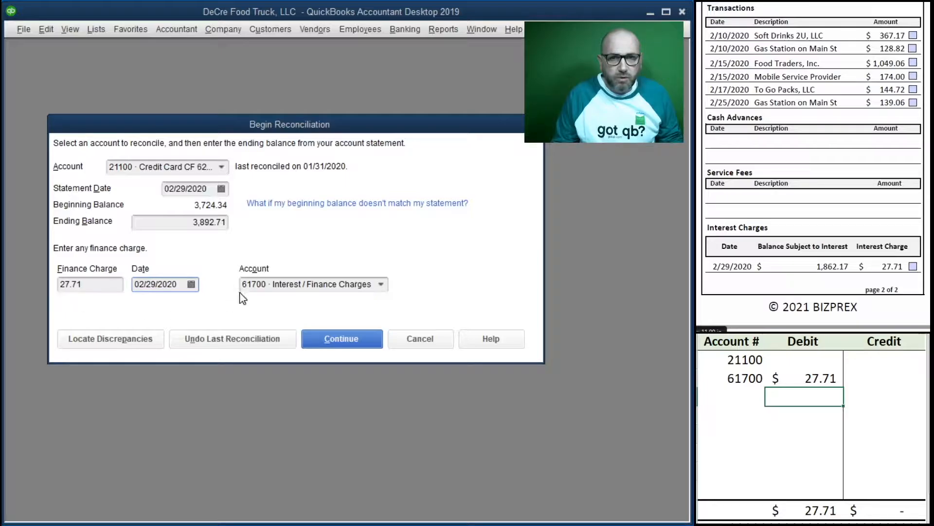
{"action": "left_click", "coordinate": [871, 360]}
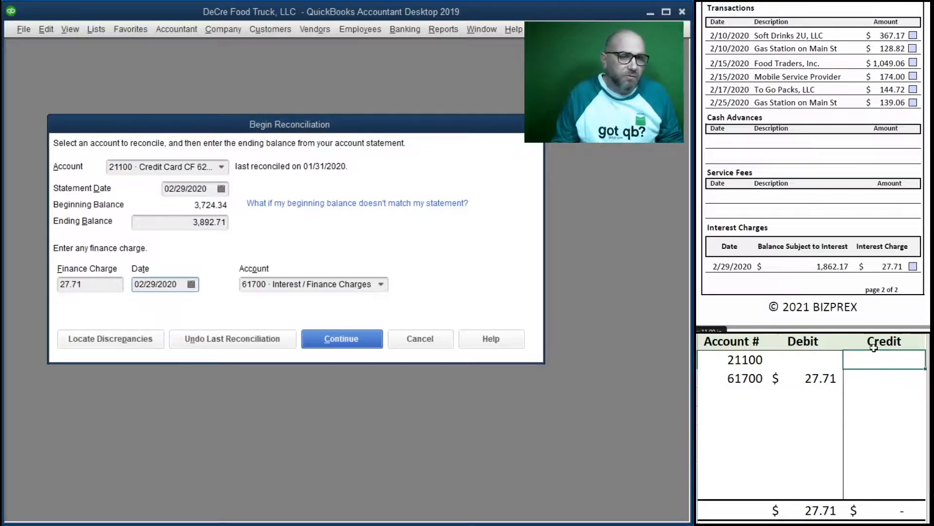
{"action": "type", "text": "27.71"}
{"action": "key", "text": "Return"}
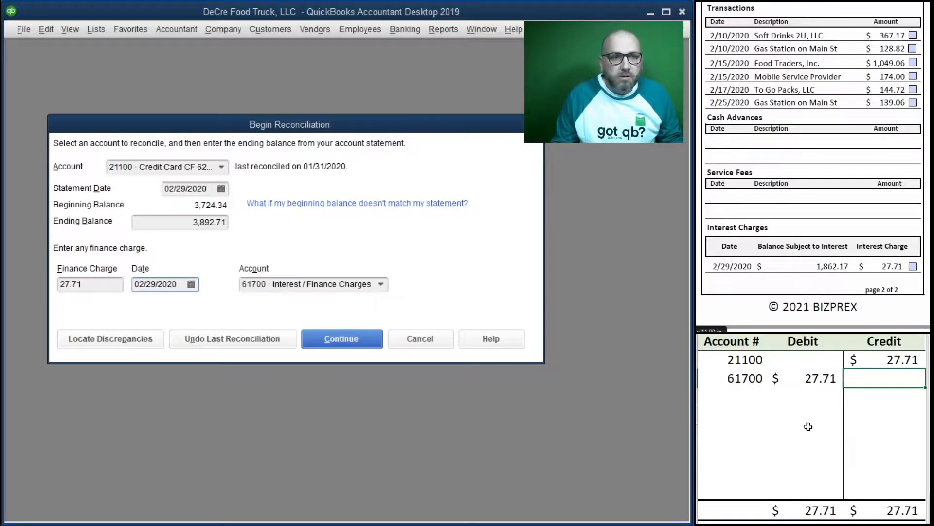
- Continue to the credit card reconciliation's transaction list and clear both entry rows from the debit and credit worksheet
{"action": "left_click", "coordinate": [341, 346]}
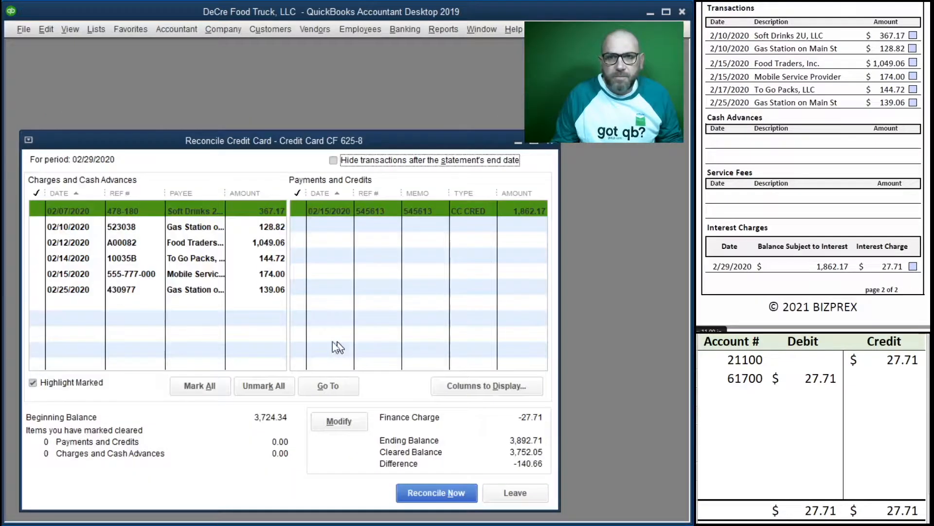
{"action": "left_click_drag", "start_coordinate": [878, 378], "coordinate": [749, 365]}
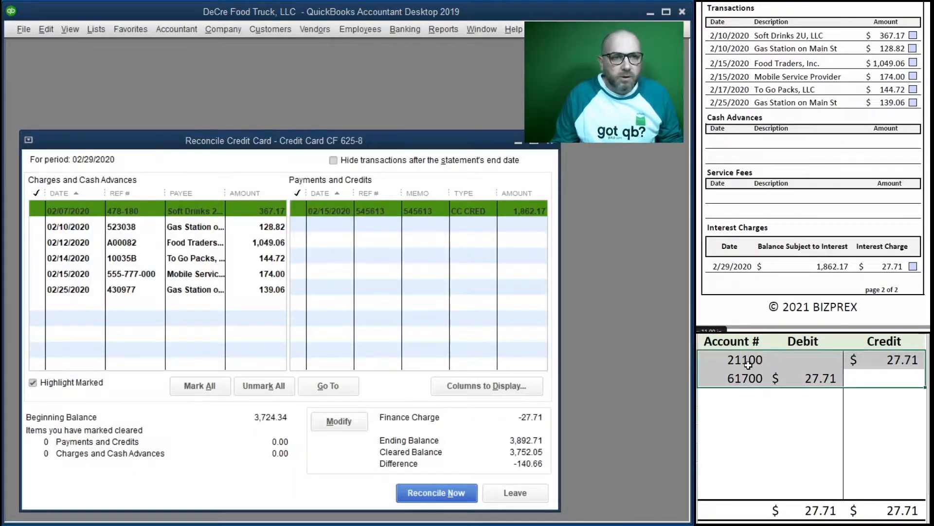
{"action": "key", "text": "Delete"}
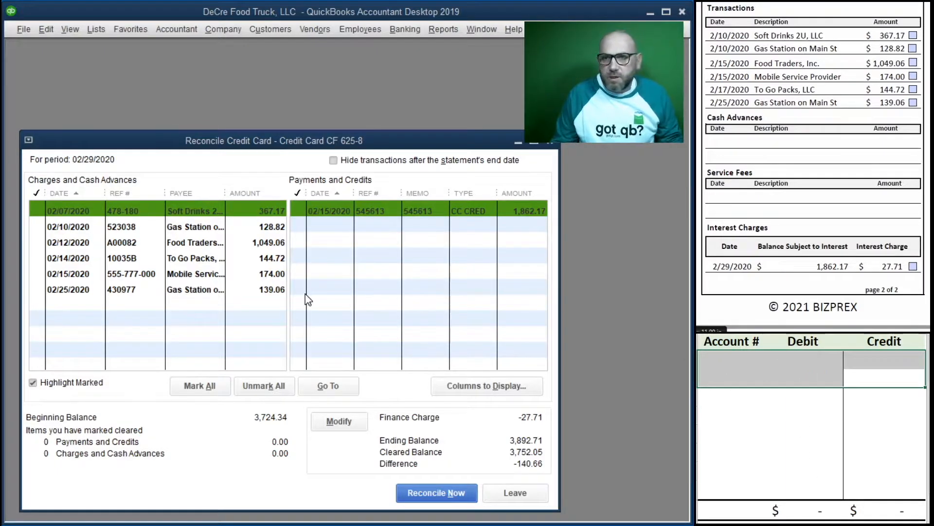
- Mark the 02/15/2020 payment of 1,862.17 as cleared, and check off that payment and the 27.71 interest charge on the statement
{"action": "scroll", "coordinate": [857, 143], "scroll_direction": "up", "scroll_amount": 3}
{"action": "scroll", "coordinate": [856, 143], "scroll_direction": "down", "scroll_amount": 3}
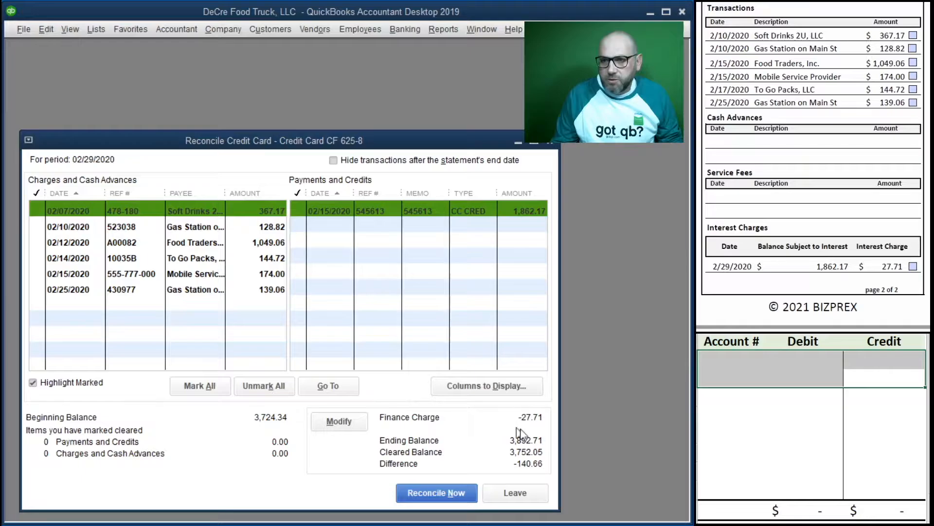
{"action": "left_click", "coordinate": [914, 267]}
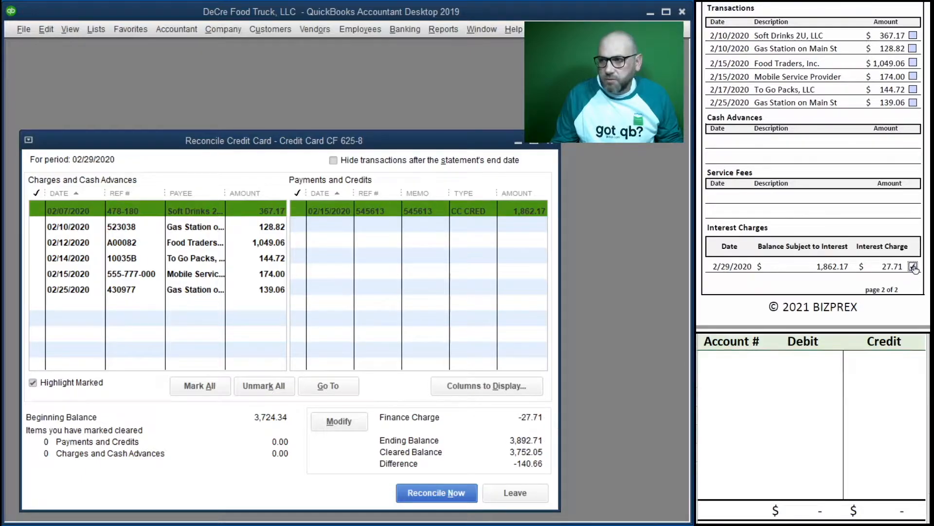
{"action": "scroll", "coordinate": [875, 220], "scroll_direction": "up", "scroll_amount": 10}
{"action": "scroll", "coordinate": [875, 220], "scroll_direction": "down", "scroll_amount": 2}
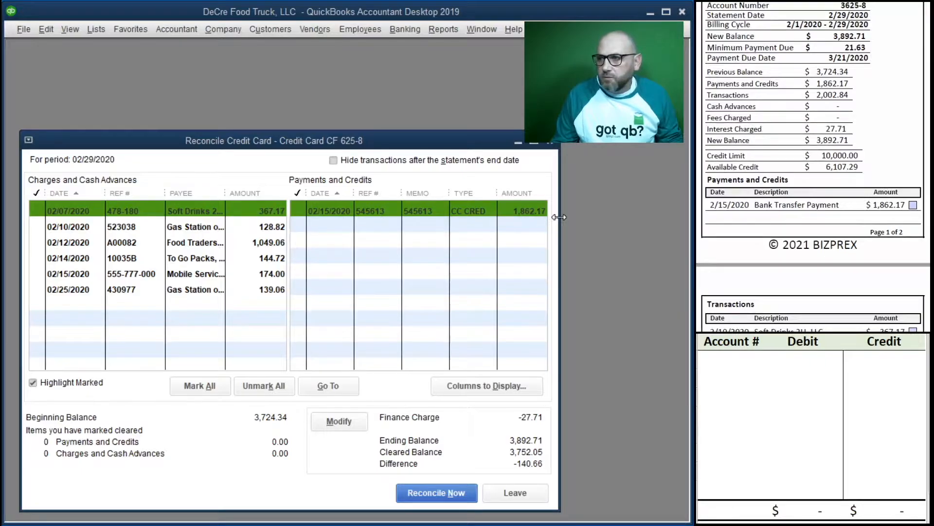
{"action": "left_click", "coordinate": [301, 214]}
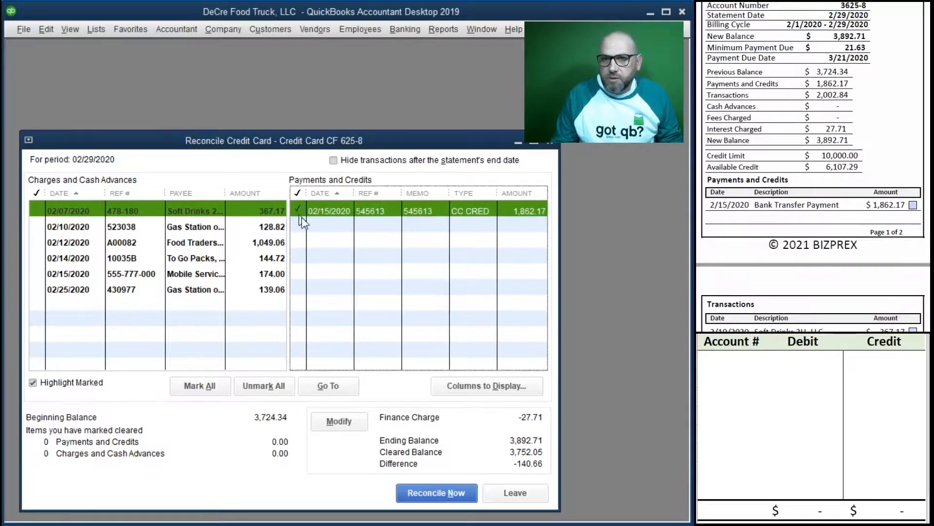
{"action": "left_click", "coordinate": [913, 205]}
- Mark the Soft Drinks 2U charge of 367.17 and the Gas Station charge of 128.82 as cleared, checking both off on the statement
{"action": "scroll", "coordinate": [836, 202], "scroll_direction": "down", "scroll_amount": 4}
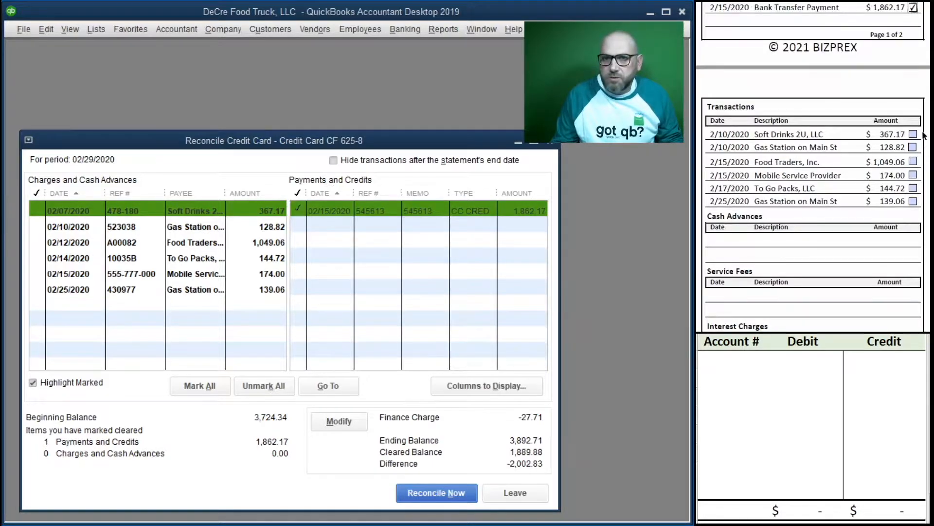
{"action": "left_click", "coordinate": [36, 211]}
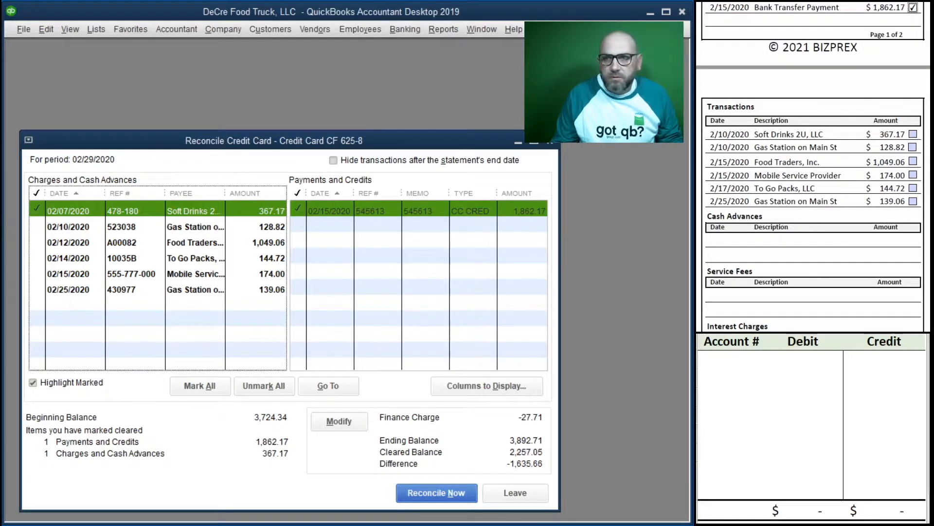
{"action": "left_click", "coordinate": [913, 134]}
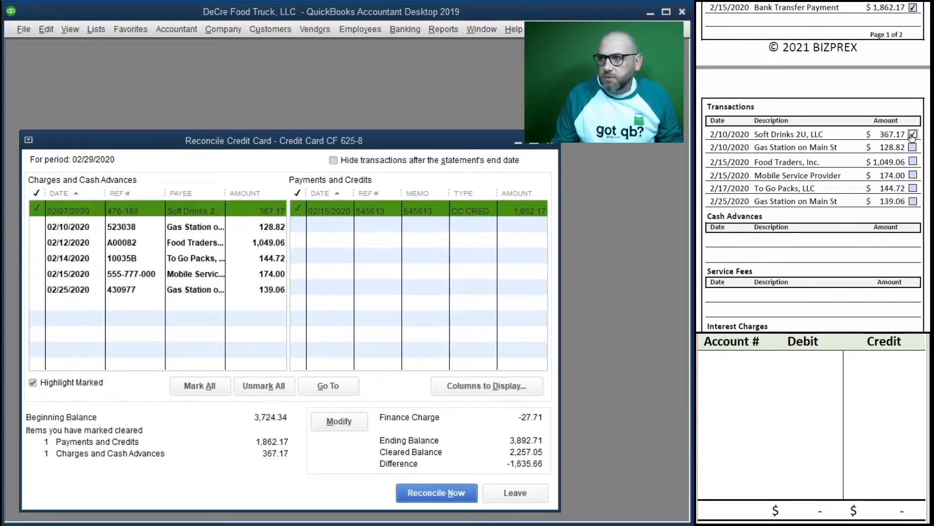
{"action": "left_click", "coordinate": [39, 227]}
{"action": "left_click", "coordinate": [913, 147]}
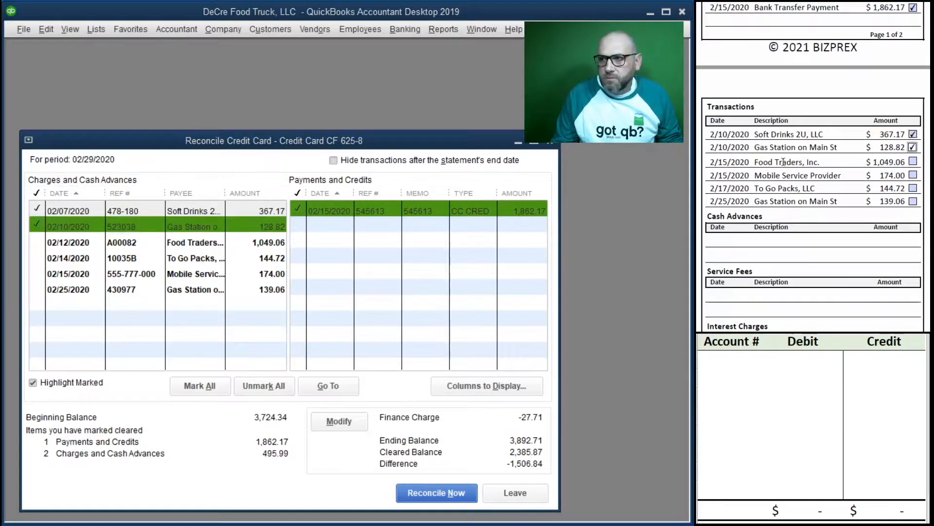
- Mark the Food Traders charge of 1,049.06 and the To Go Packs charge of 144.72 as cleared, checking both off on the statement
{"action": "left_click", "coordinate": [39, 242]}
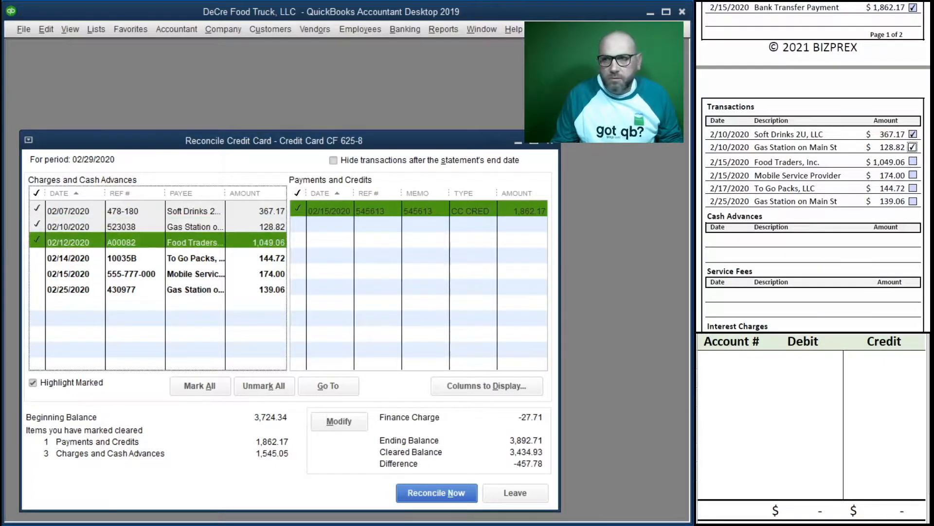
{"action": "left_click", "coordinate": [913, 162]}
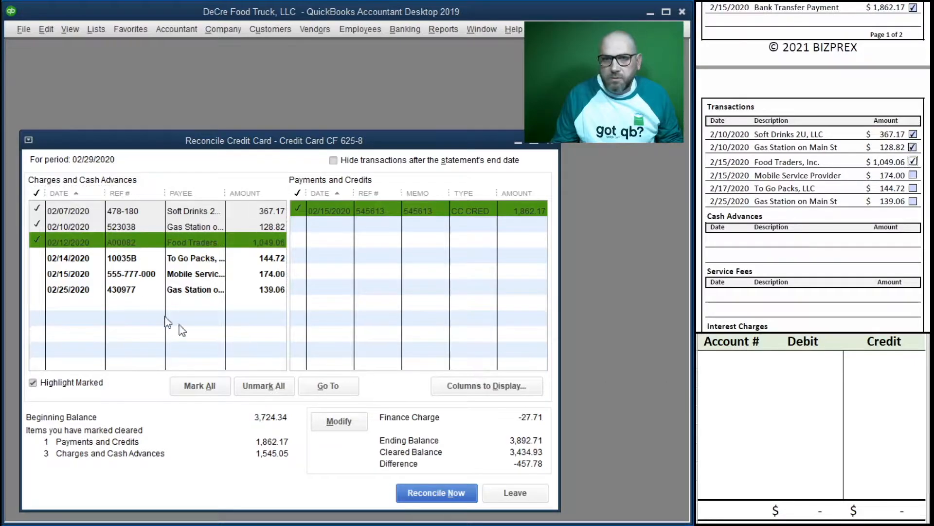
{"action": "left_click", "coordinate": [39, 259]}
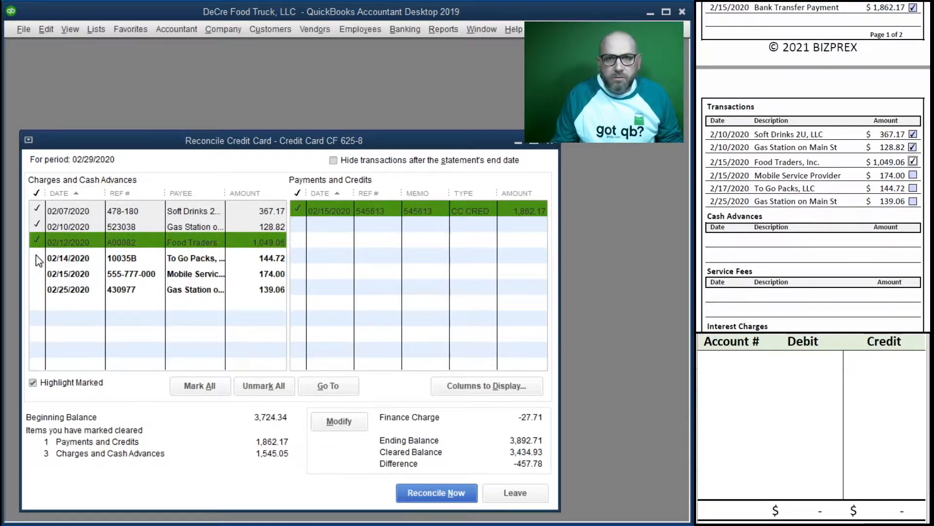
{"action": "left_click", "coordinate": [913, 189]}
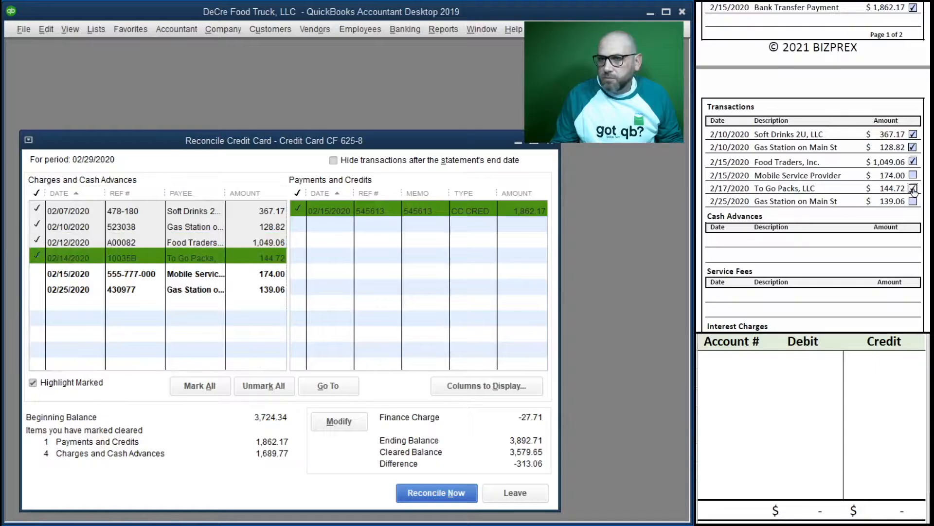
- Mark the Mobile Service Provider charge of 174.00 and the Gas Station charge of 139.06 as cleared, checking both off on the statement
{"action": "left_click", "coordinate": [39, 275]}
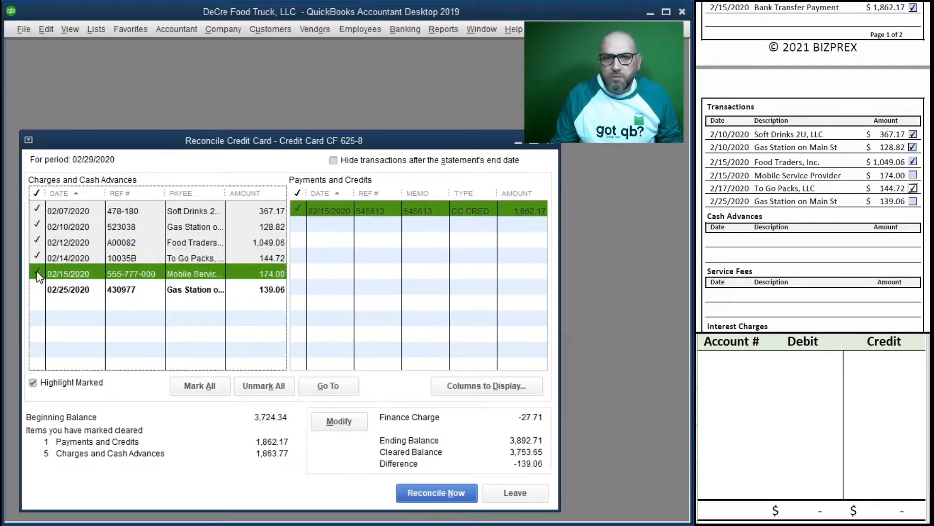
{"action": "left_click", "coordinate": [913, 176]}
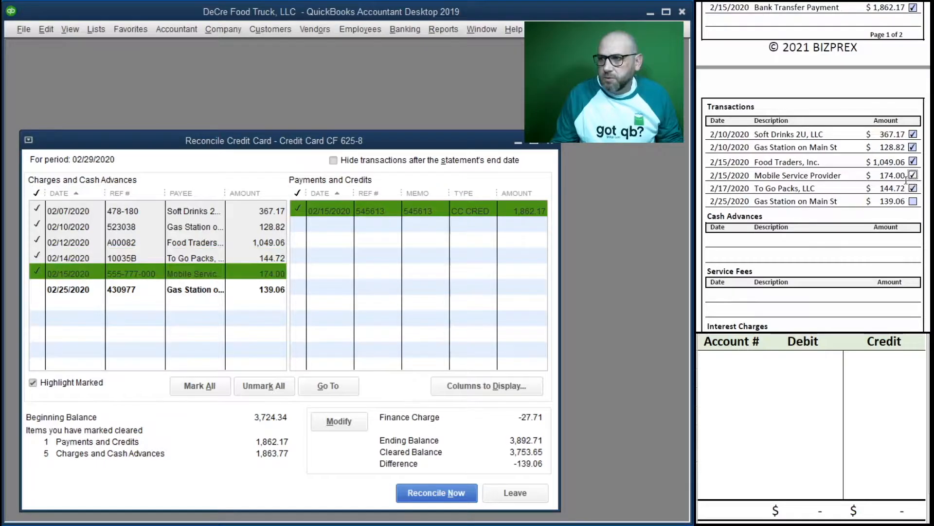
{"action": "left_click", "coordinate": [37, 290]}
{"action": "left_click", "coordinate": [913, 202]}
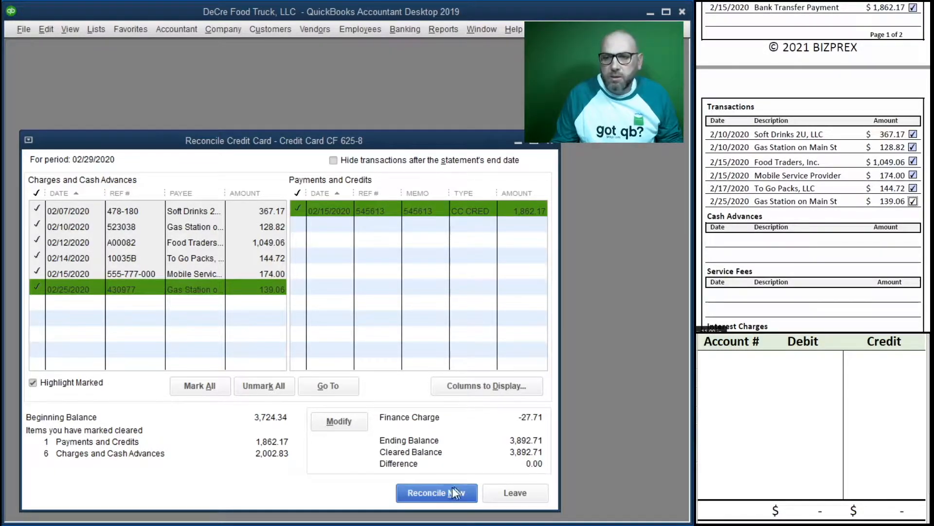
- Finish the credit card reconciliation with a bill entered for later payment, and display both the summary and detail reports
{"action": "left_click", "coordinate": [435, 493]}
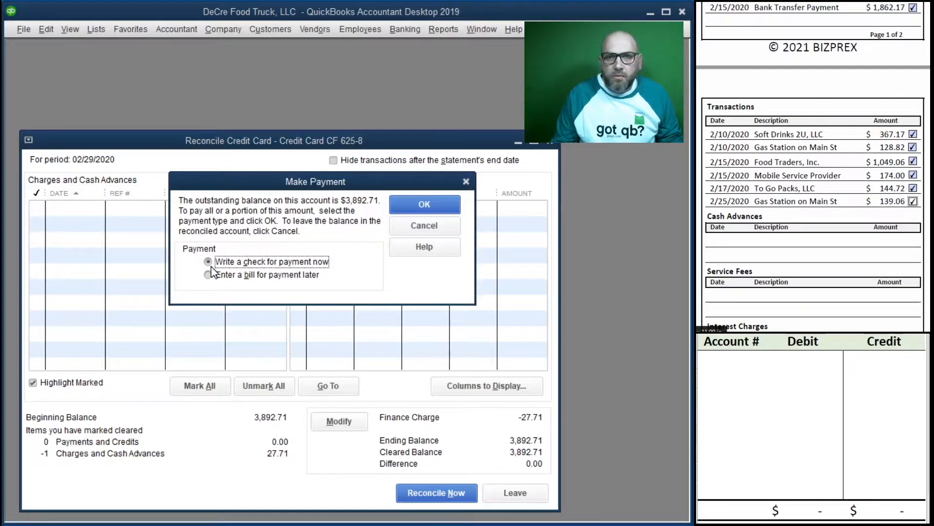
{"action": "left_click", "coordinate": [227, 277]}
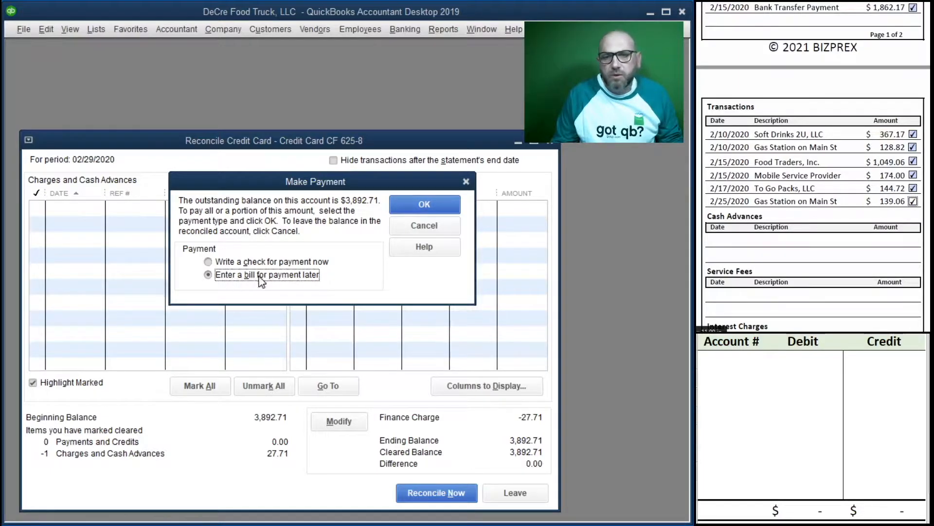
{"action": "left_click", "coordinate": [436, 203]}
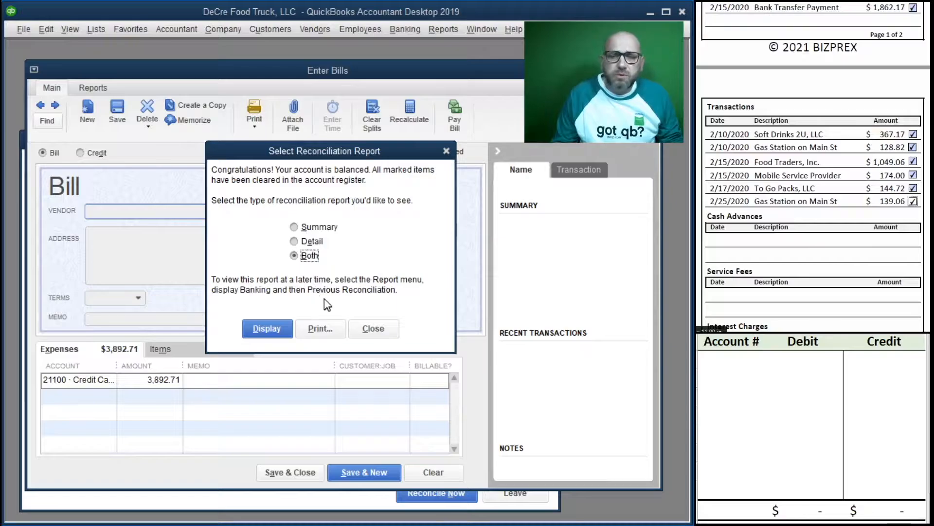
{"action": "left_click", "coordinate": [272, 327]}
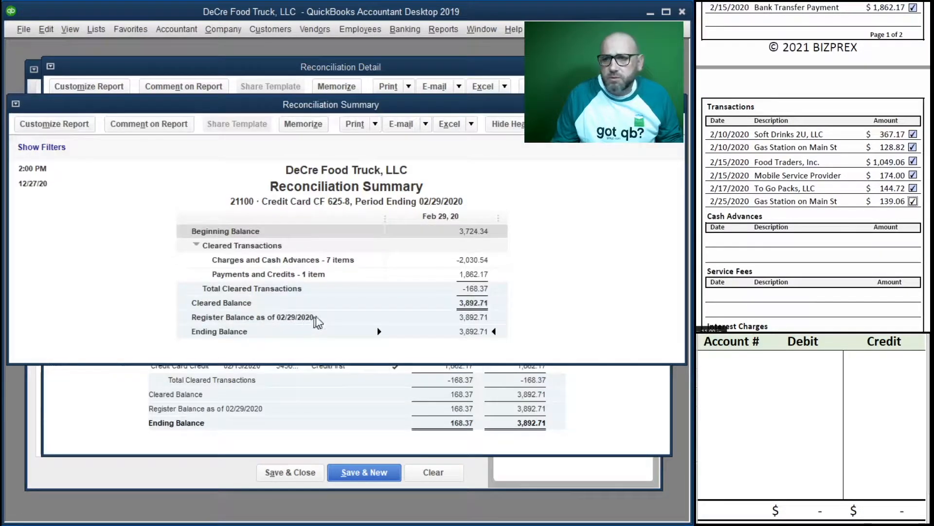
- Compare the reconciliation summary report with the CreditFirst statement, close it, and compare the detail report with the statement's transactions
{"action": "scroll", "coordinate": [814, 150], "scroll_direction": "up", "scroll_amount": 10}
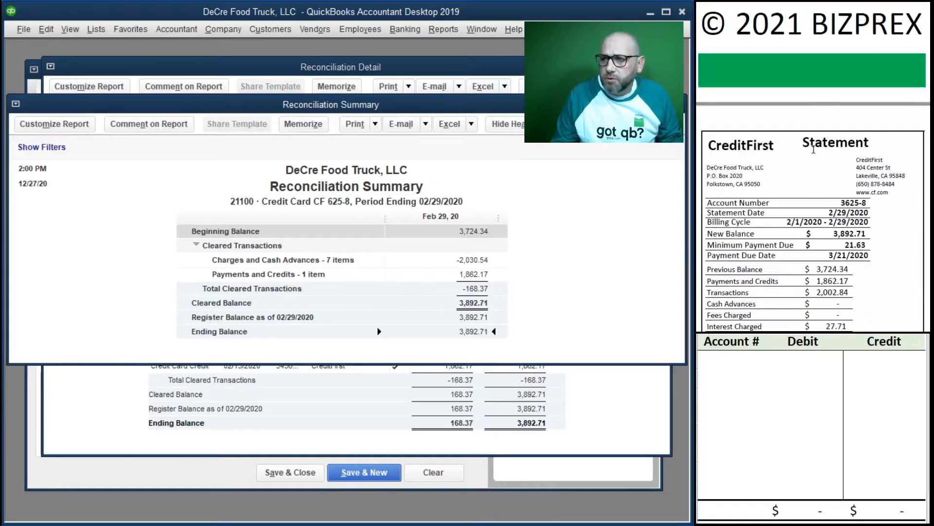
{"action": "scroll", "coordinate": [813, 150], "scroll_direction": "down", "scroll_amount": 4}
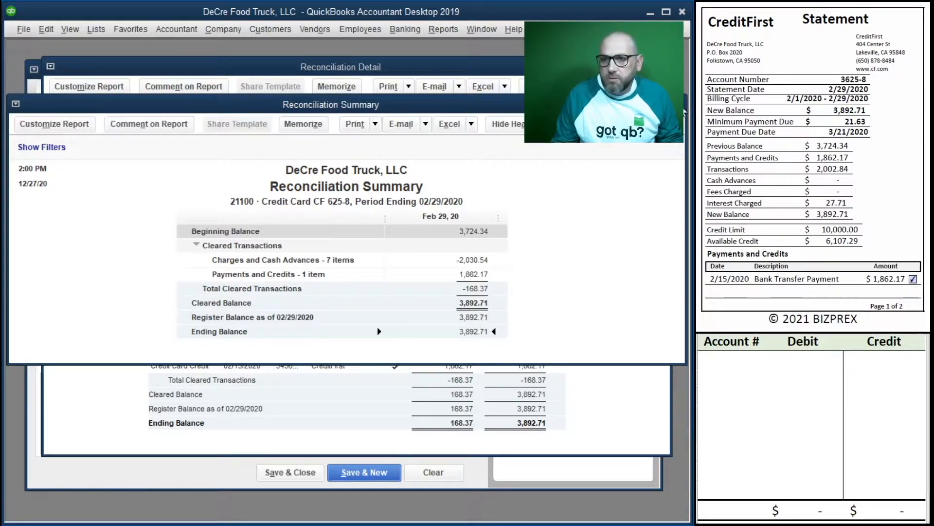
{"action": "left_click", "coordinate": [679, 104]}
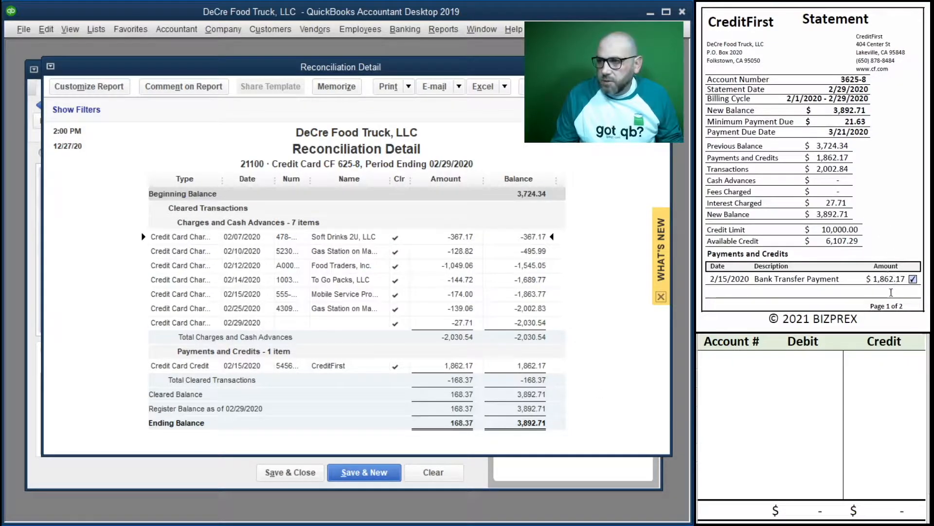
{"action": "scroll", "coordinate": [852, 275], "scroll_direction": "down", "scroll_amount": 10}
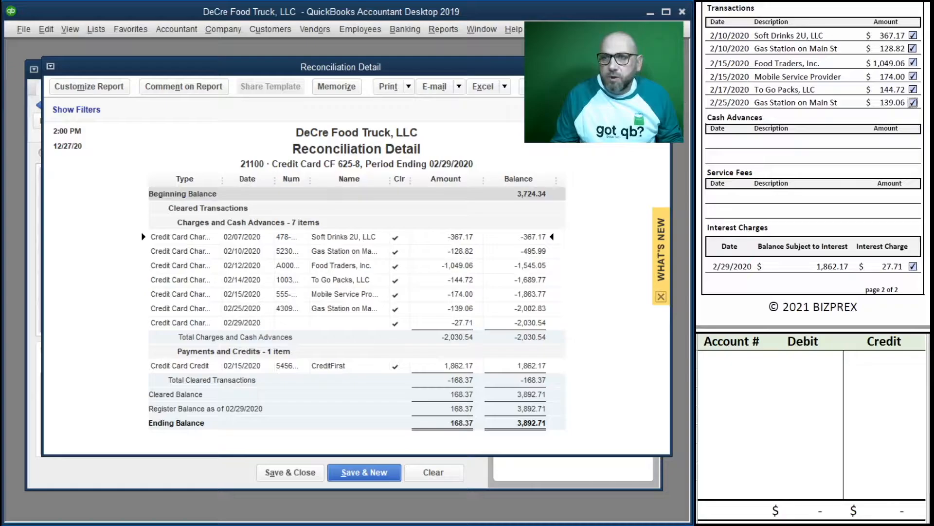
- Close the reconciliation detail report and discard the credit card bill without recording it
{"action": "left_click", "coordinate": [660, 66]}
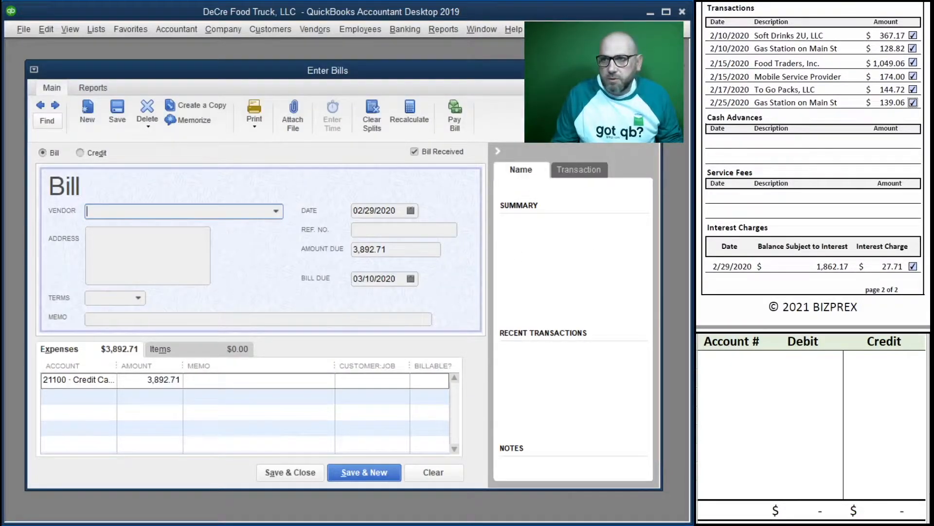
{"action": "key", "text": "Escape"}
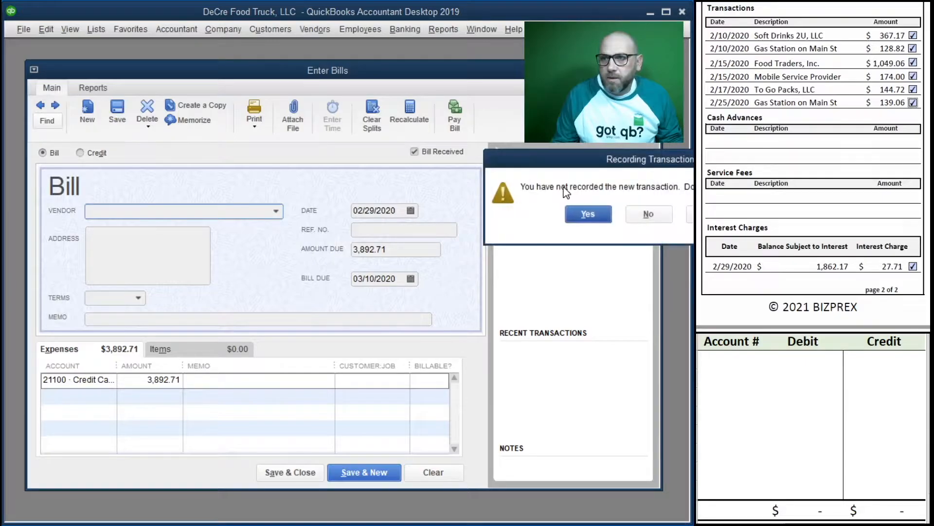
{"action": "left_click", "coordinate": [649, 216]}
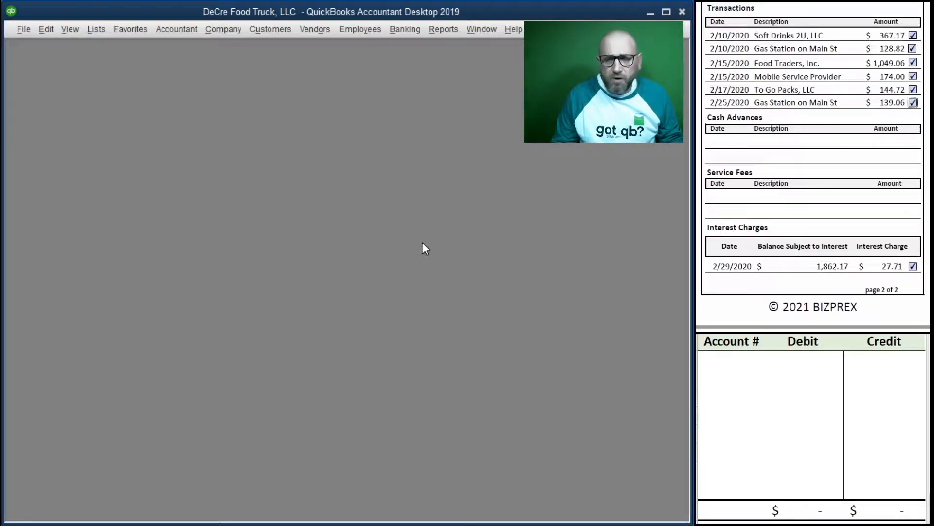
- Go to the Bank of Lakes statement and begin a reconciliation for account 11100, Bank Account BOL
{"action": "scroll", "coordinate": [762, 155], "scroll_direction": "down", "scroll_amount": 5}
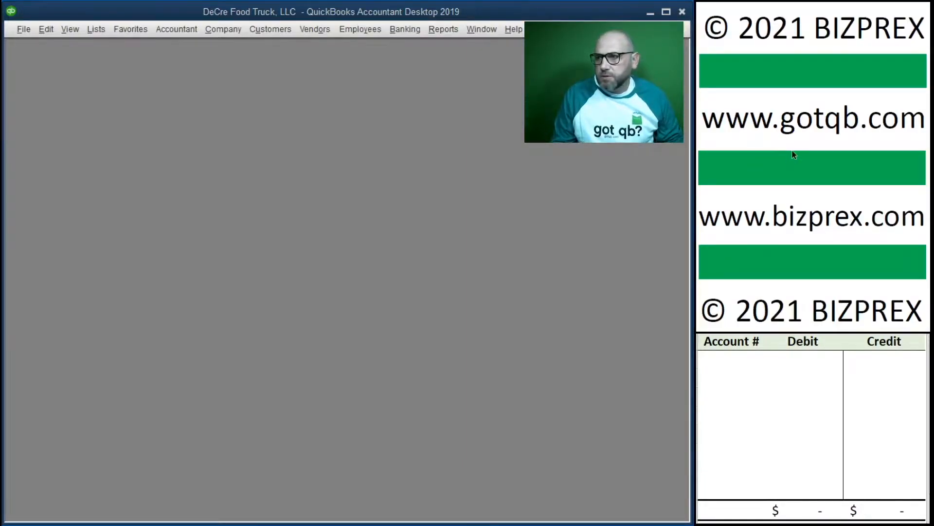
{"action": "scroll", "coordinate": [794, 155], "scroll_direction": "down", "scroll_amount": 10}
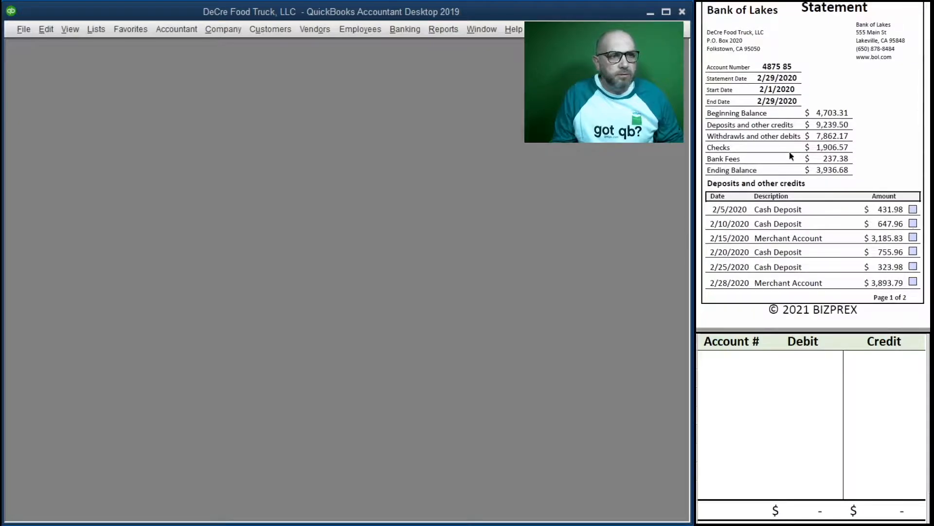
{"action": "left_click", "coordinate": [402, 30]}
{"action": "left_click", "coordinate": [442, 139]}
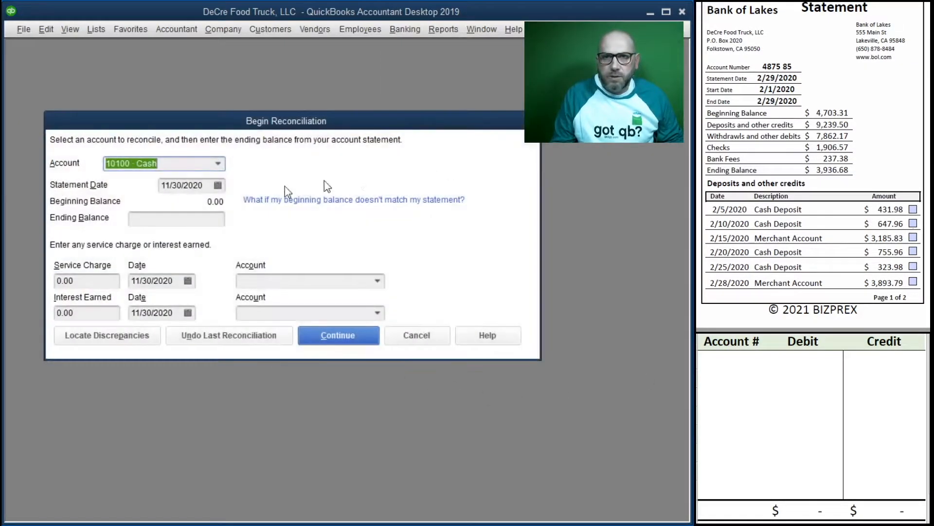
{"action": "left_click", "coordinate": [219, 163]}
{"action": "left_click", "coordinate": [212, 196]}
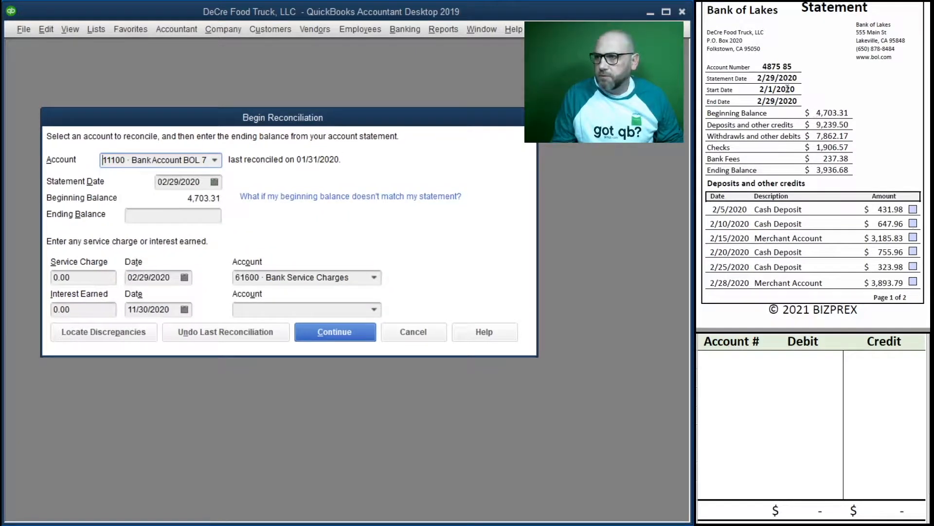
- Set the bank reconciliation's ending balance to 3,936.68
{"action": "left_click", "coordinate": [166, 217]}
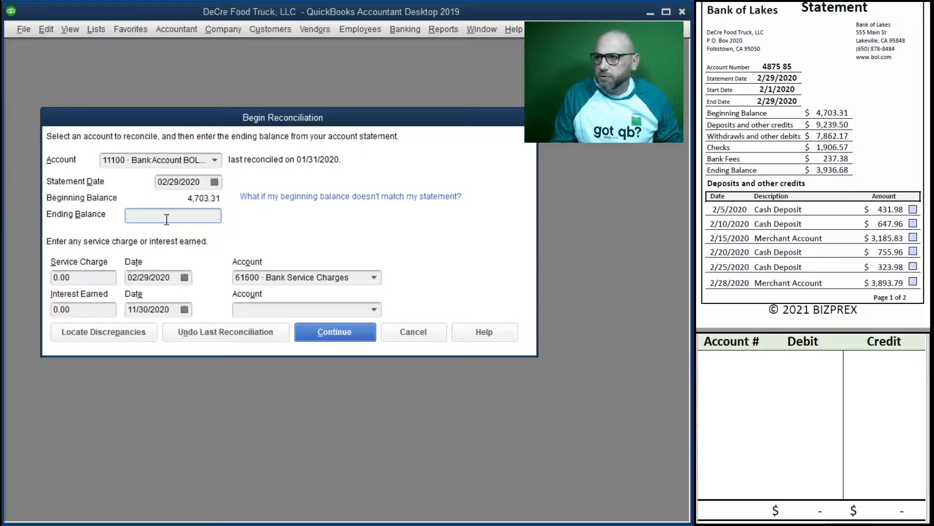
{"action": "type", "text": "3"}
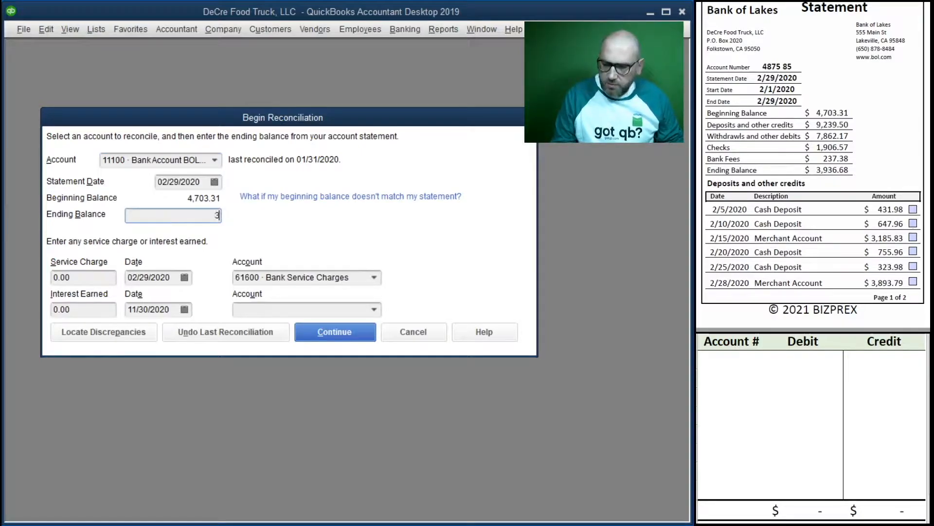
{"action": "type", "text": ",936.68"}
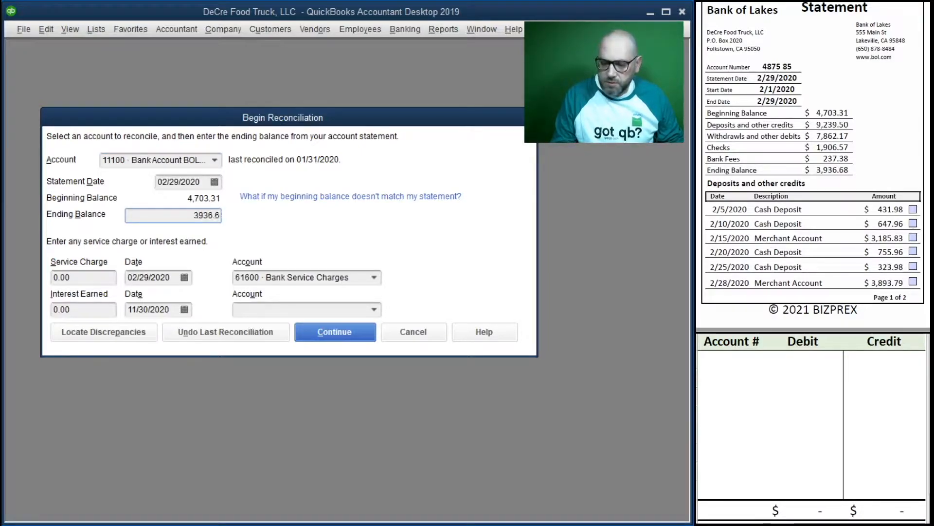
{"action": "key", "text": "Tab"}
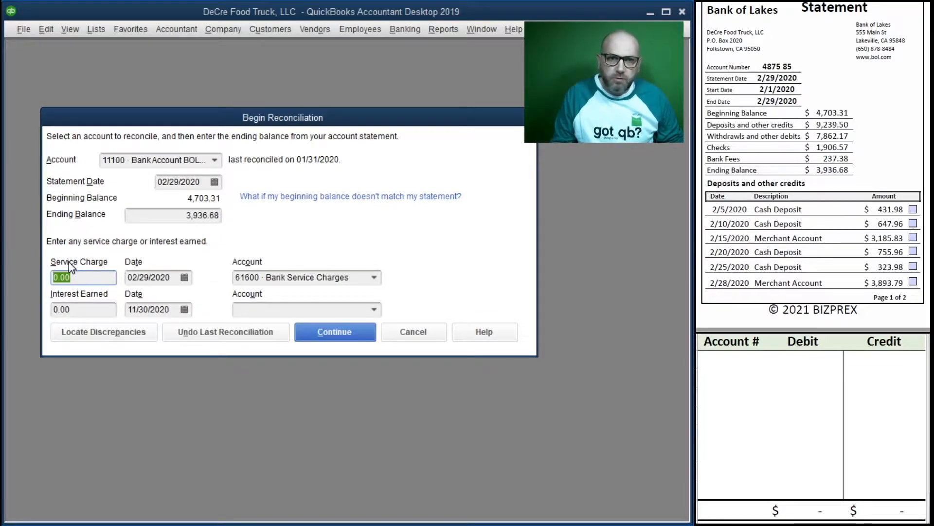
- Enter the statement's monthly service fee as a service charge of 25.00 dated 02/28/2020
{"action": "scroll", "coordinate": [796, 185], "scroll_direction": "down", "scroll_amount": 3}
{"action": "scroll", "coordinate": [825, 194], "scroll_direction": "down", "scroll_amount": 6}
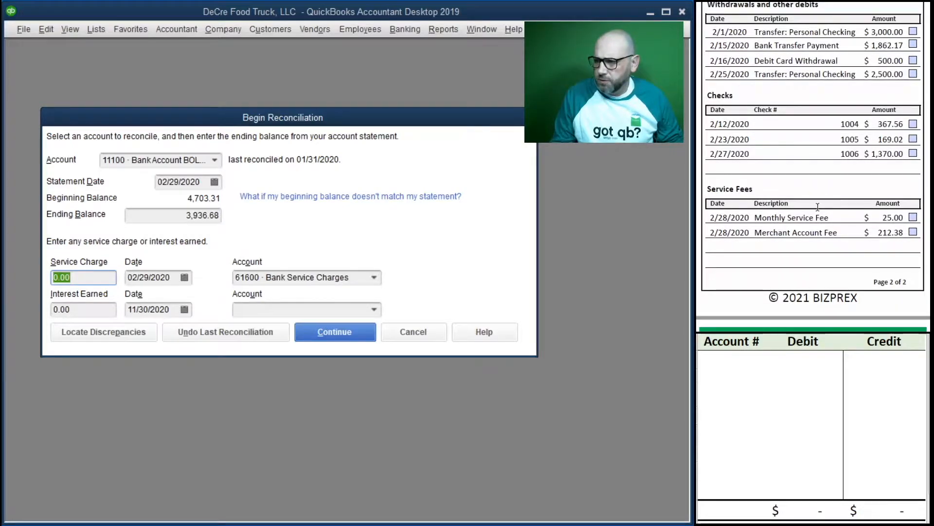
{"action": "scroll", "coordinate": [832, 215], "scroll_direction": "up", "scroll_amount": 1}
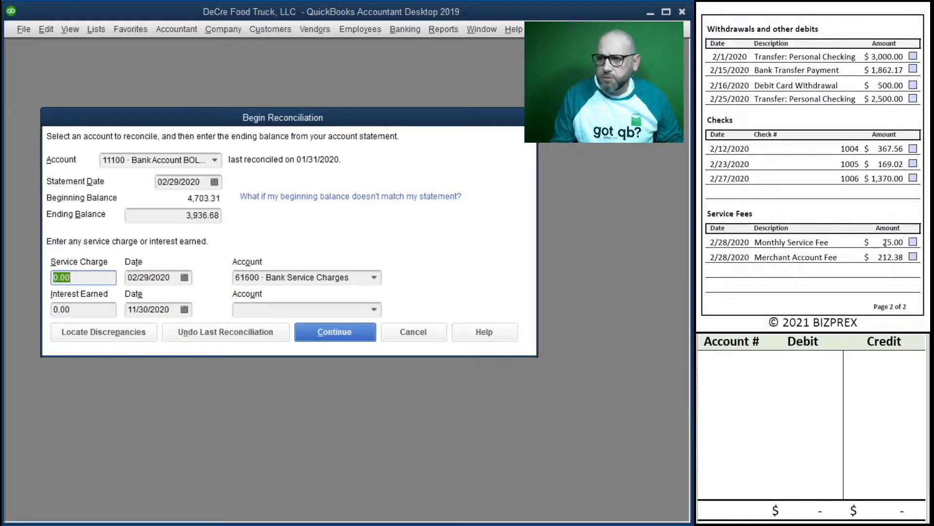
{"action": "type", "text": "25"}
{"action": "key", "text": "Tab"}
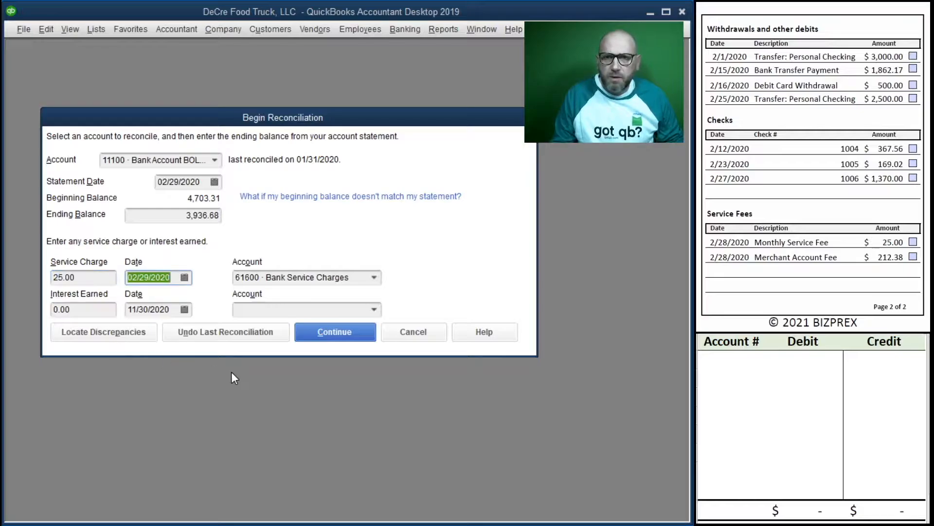
{"action": "left_click", "coordinate": [150, 276]}
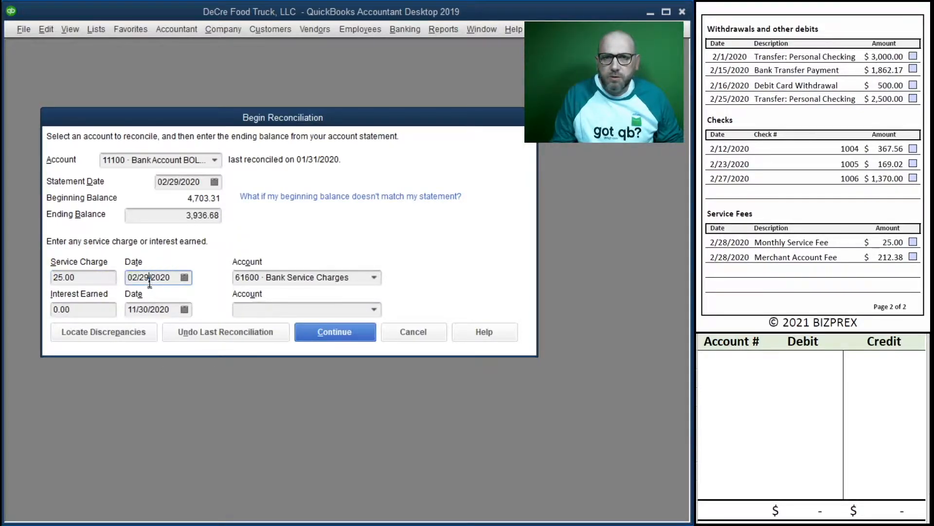
{"action": "key", "text": "BackSpace"}
{"action": "type", "text": "8"}
{"action": "key", "text": "Tab"}
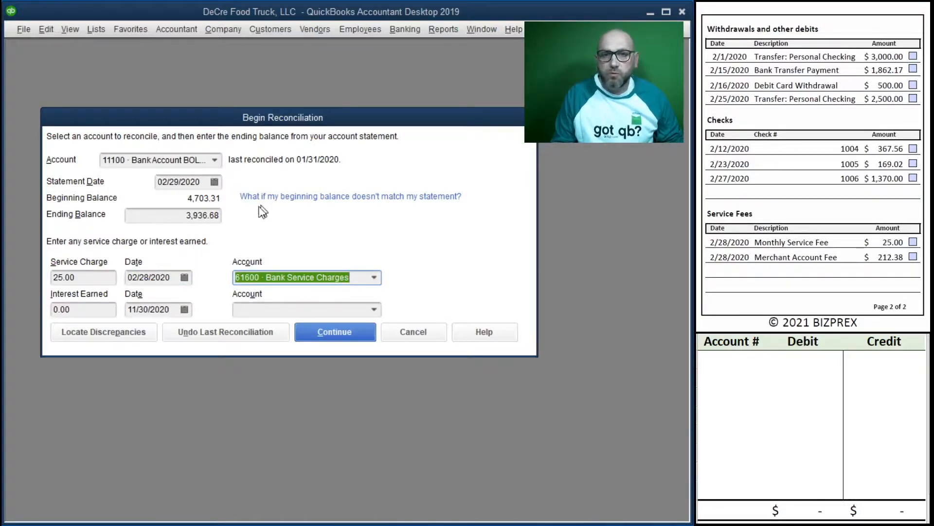
- List accounts 11100 and 61600 on the first two rows of the debit and credit worksheet
{"action": "left_click", "coordinate": [727, 367]}
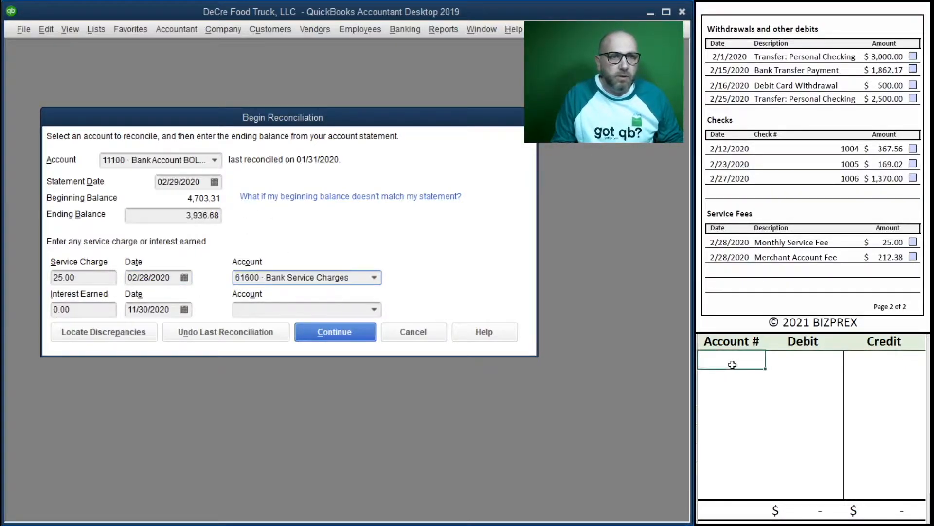
{"action": "type", "text": "11"}
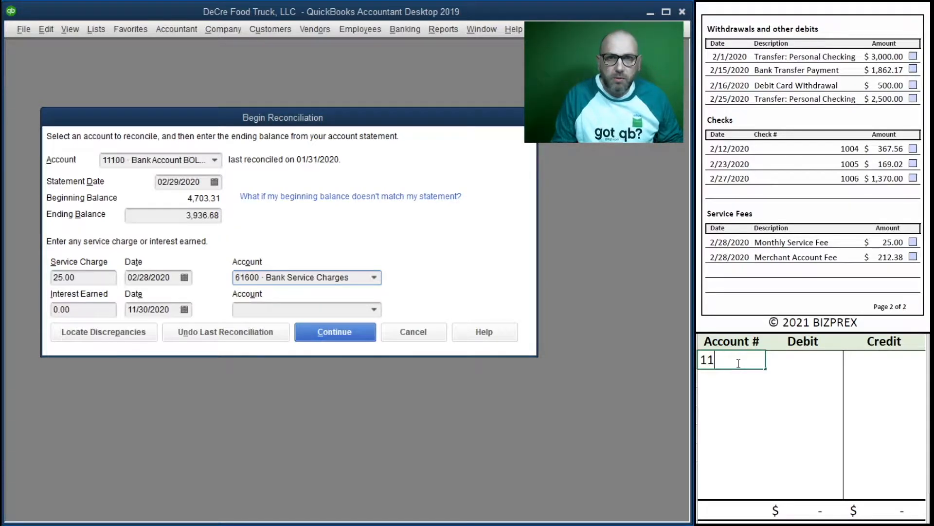
{"action": "type", "text": "100"}
{"action": "key", "text": "Tab"}
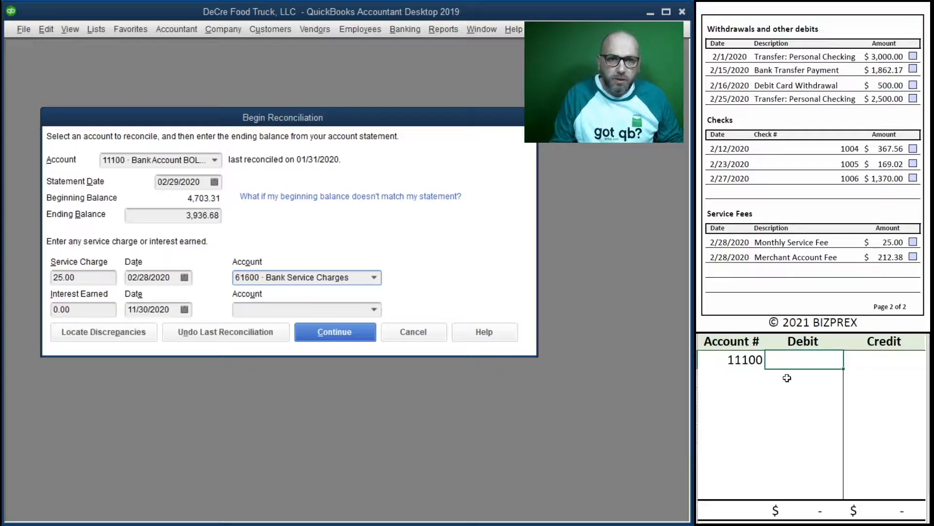
{"action": "left_click", "coordinate": [741, 379]}
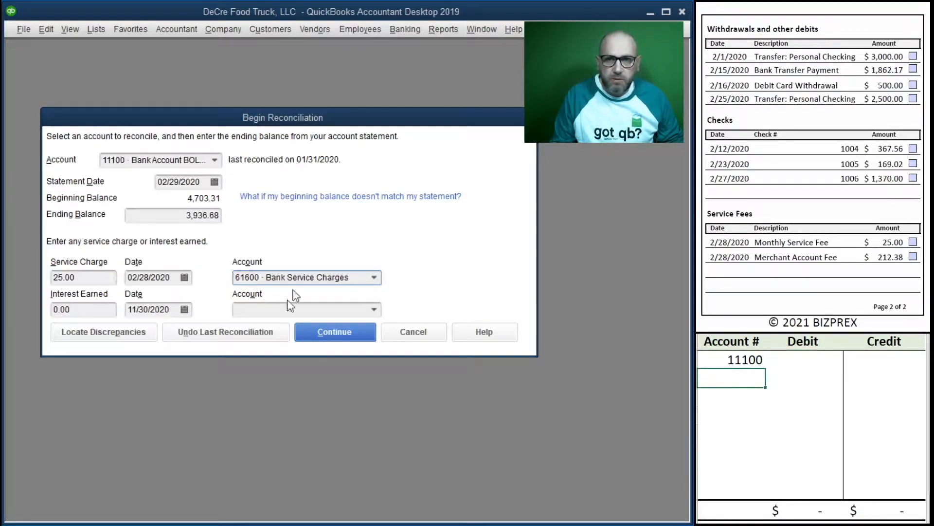
{"action": "type", "text": "61600"}
{"action": "key", "text": "Tab"}
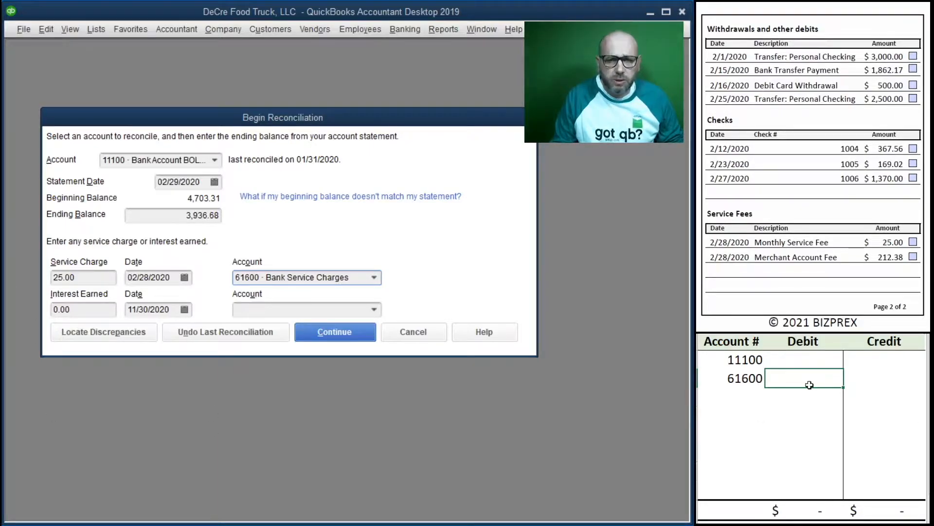
- Record the monthly service fee in the worksheet as a 25.00 credit to account 11100 and a 25.00 debit to account 61600
{"action": "left_click", "coordinate": [886, 359]}
{"action": "type", "text": "25"}
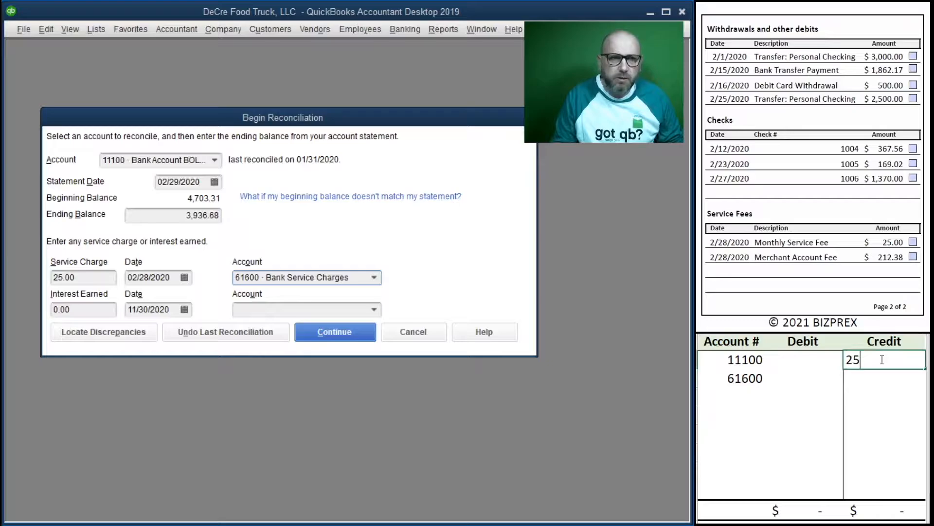
{"action": "key", "text": "Return"}
{"action": "left_click", "coordinate": [805, 378]}
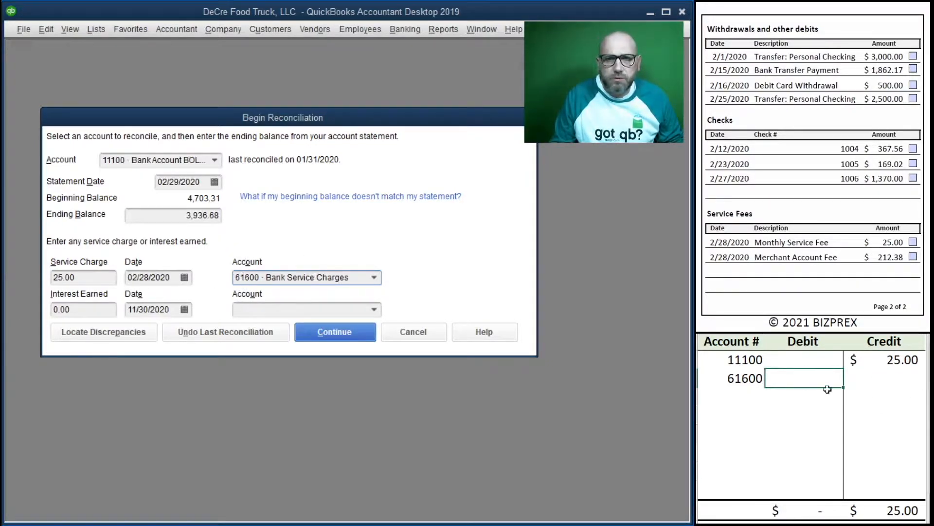
{"action": "type", "text": "25"}
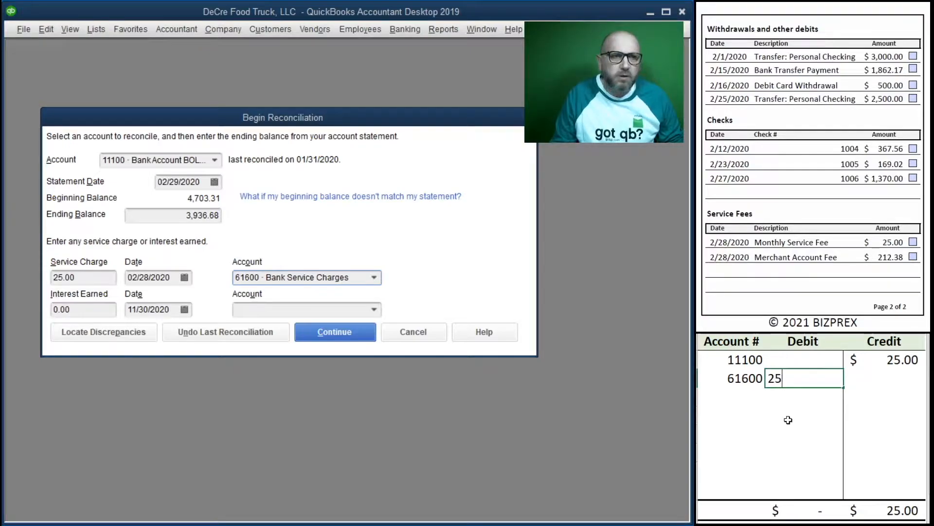
{"action": "key", "text": "Return"}
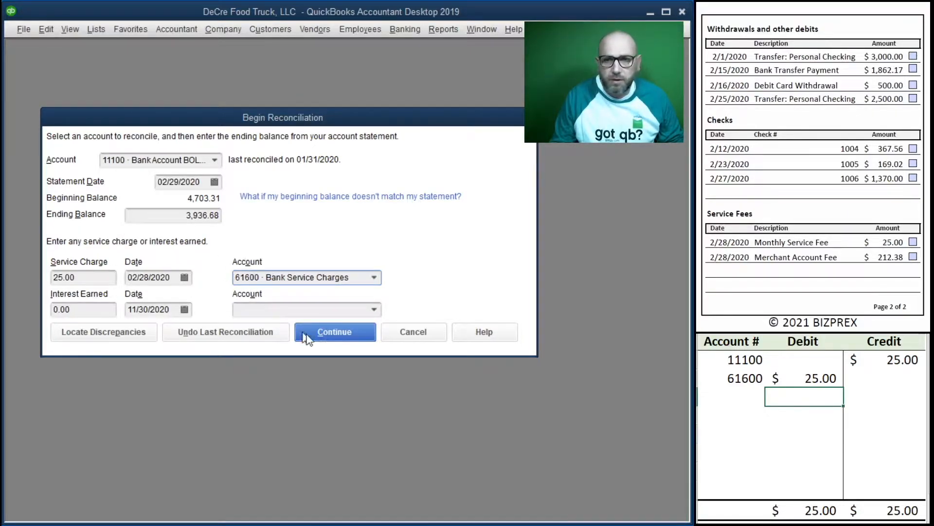
- Continue to the Bank Account BOL reconciliation's transaction list and clear both service fee rows from the worksheet
{"action": "left_click", "coordinate": [343, 332]}
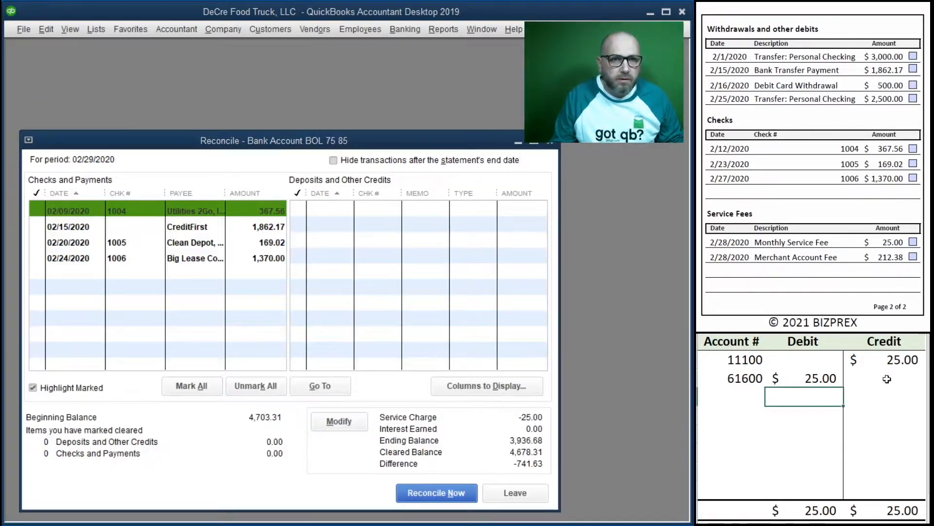
{"action": "left_click_drag", "start_coordinate": [886, 378], "coordinate": [719, 358]}
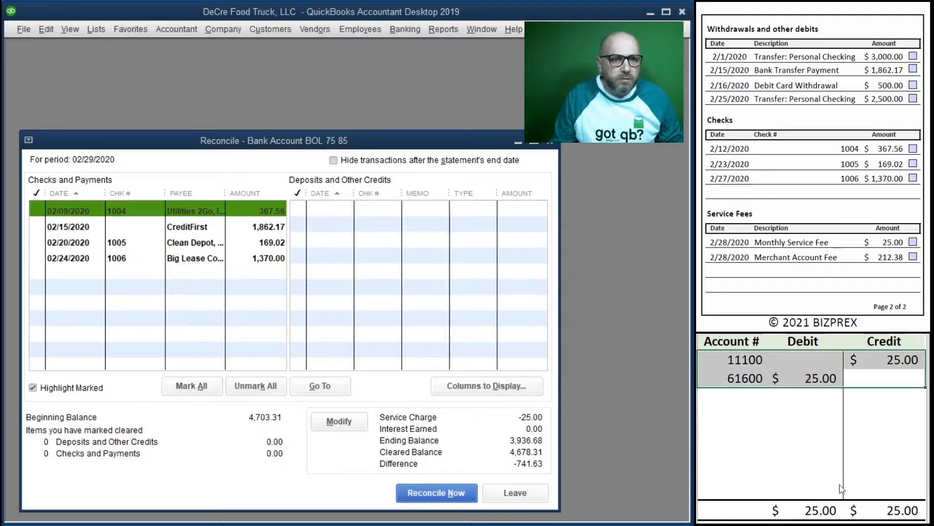
{"action": "key", "text": "Delete"}
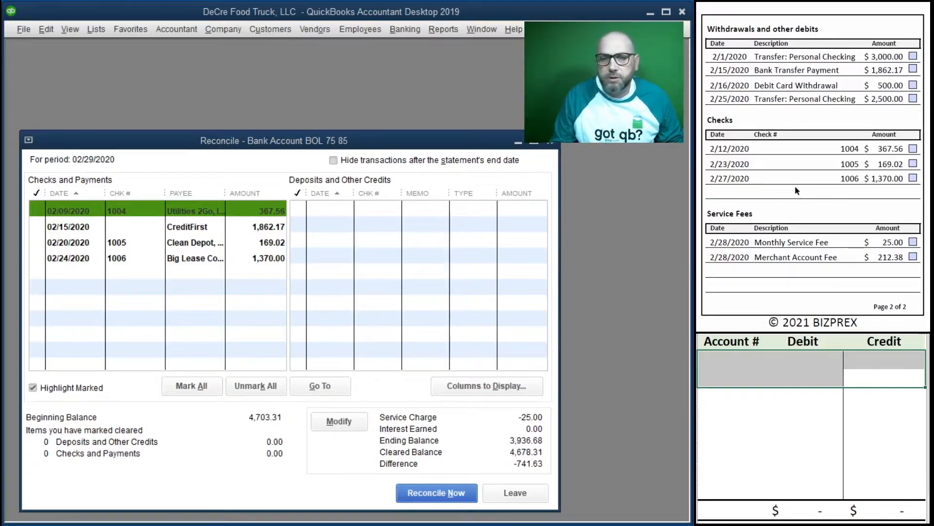
- Mark checks 1004, 1005 and 1006 and the 1,862.17 CreditFirst payment as cleared on both the statement and the reconciliation
{"action": "scroll", "coordinate": [797, 191], "scroll_direction": "up", "scroll_amount": 5}
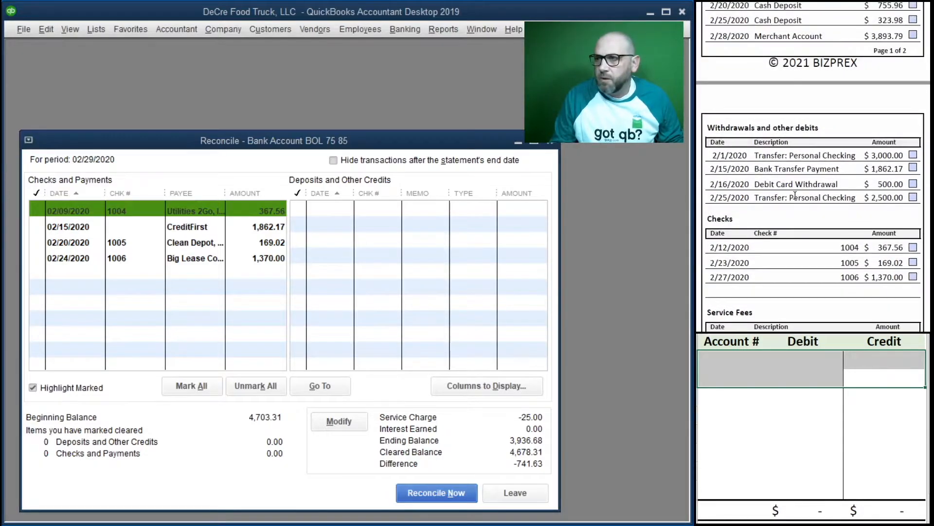
{"action": "scroll", "coordinate": [795, 199], "scroll_direction": "down", "scroll_amount": 4}
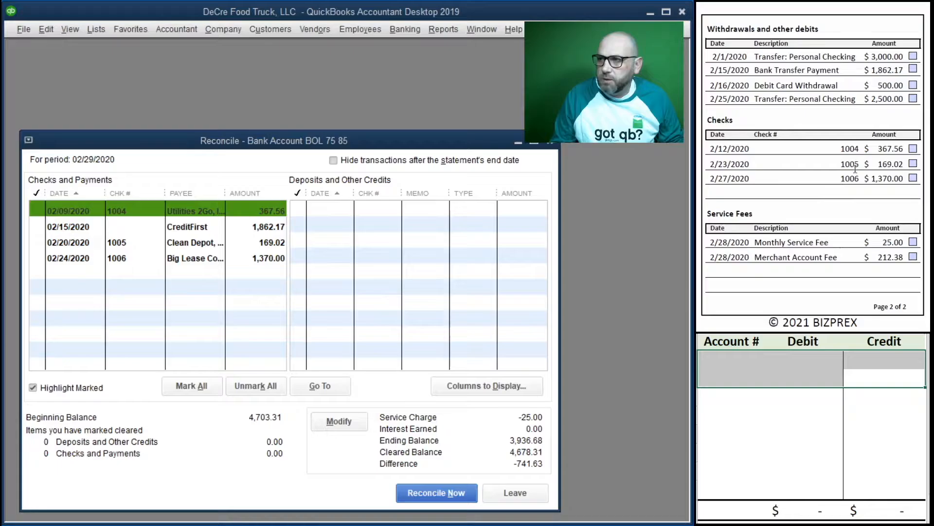
{"action": "left_click", "coordinate": [913, 149]}
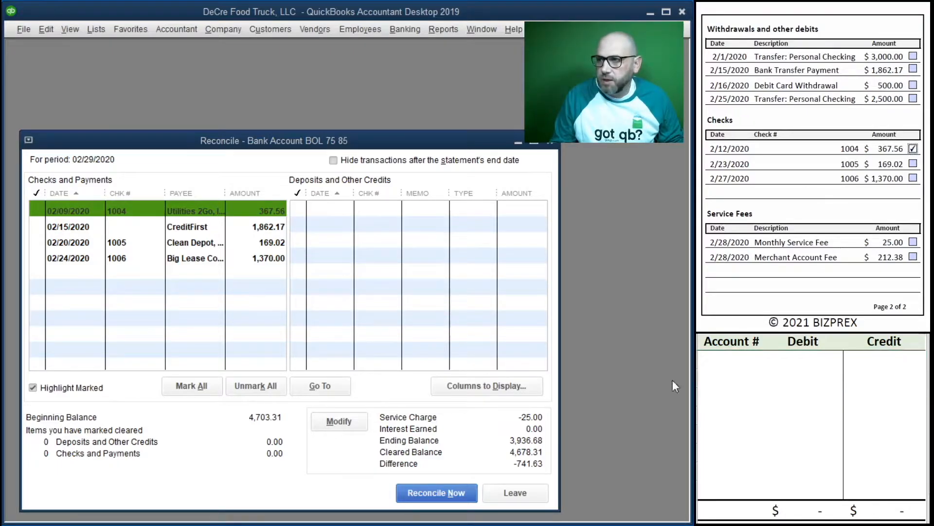
{"action": "left_click", "coordinate": [37, 211]}
{"action": "left_click", "coordinate": [913, 164]}
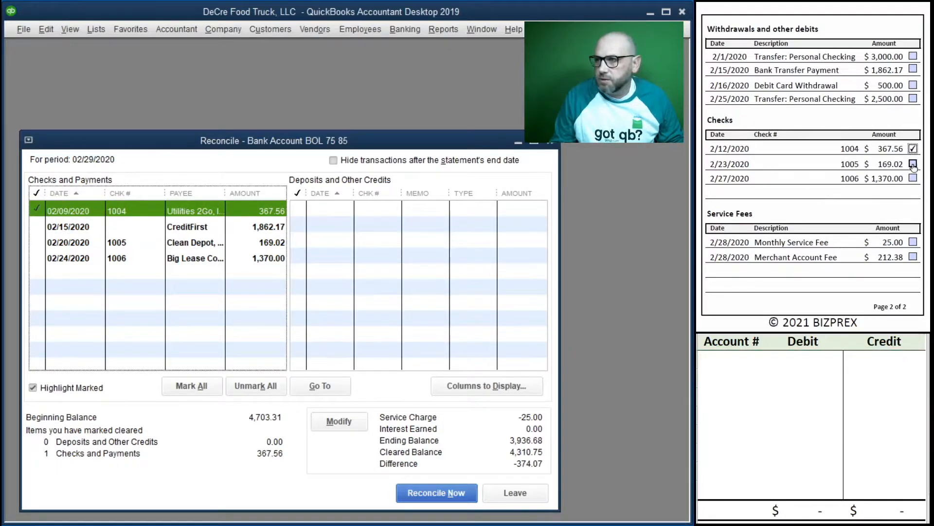
{"action": "left_click", "coordinate": [37, 243]}
{"action": "left_click", "coordinate": [915, 178]}
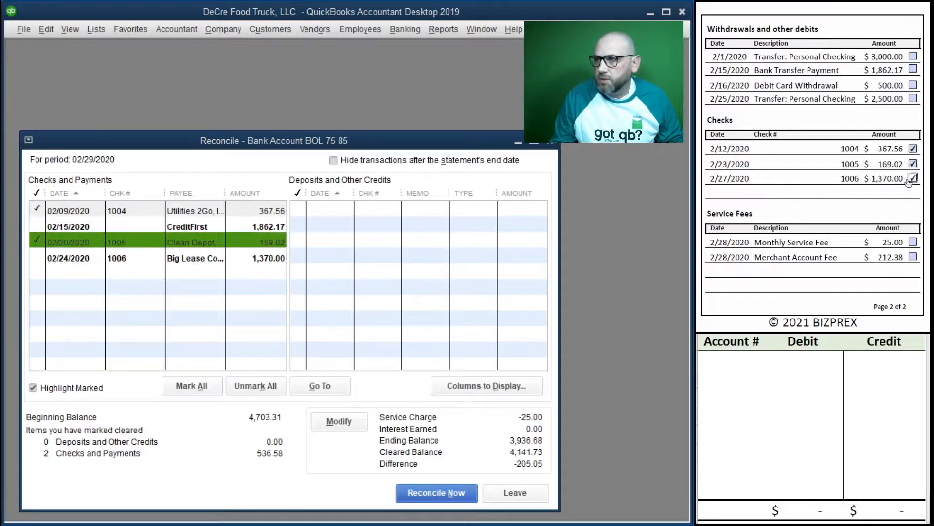
{"action": "left_click", "coordinate": [39, 258]}
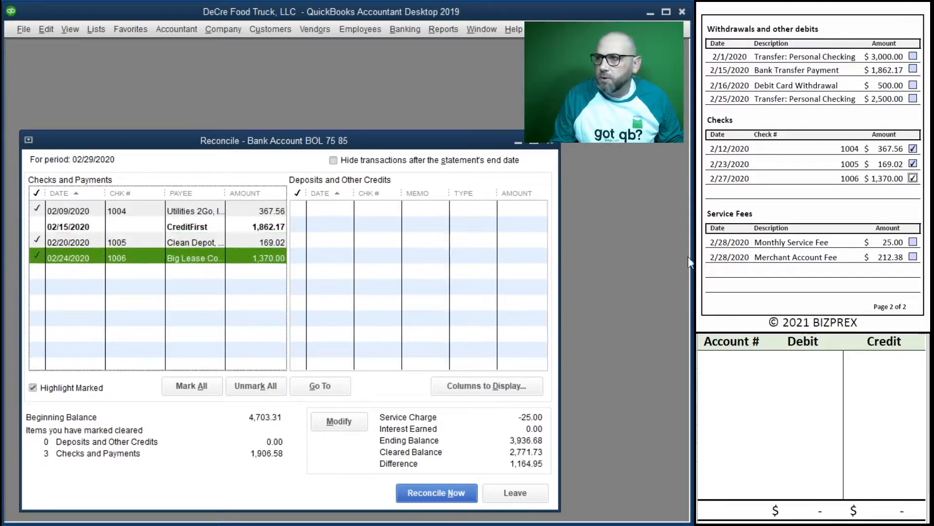
{"action": "left_click", "coordinate": [913, 69]}
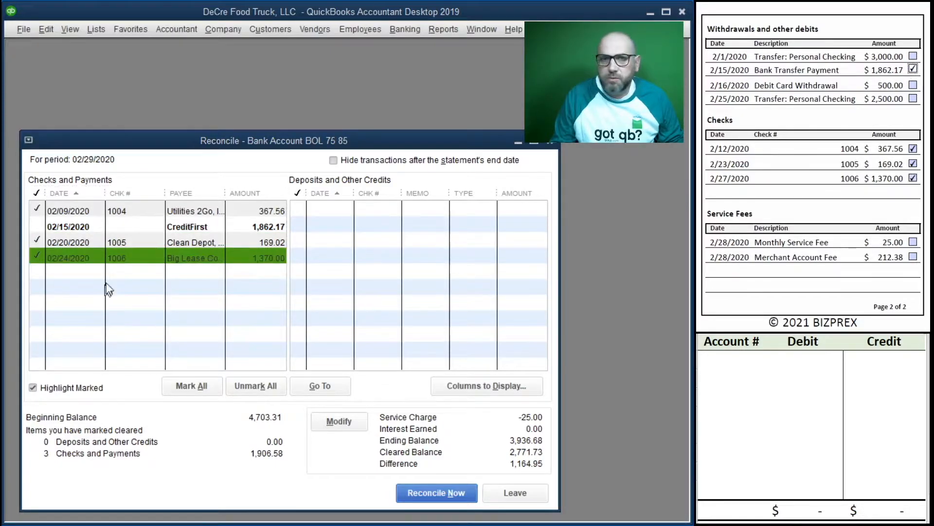
{"action": "left_click", "coordinate": [38, 226]}
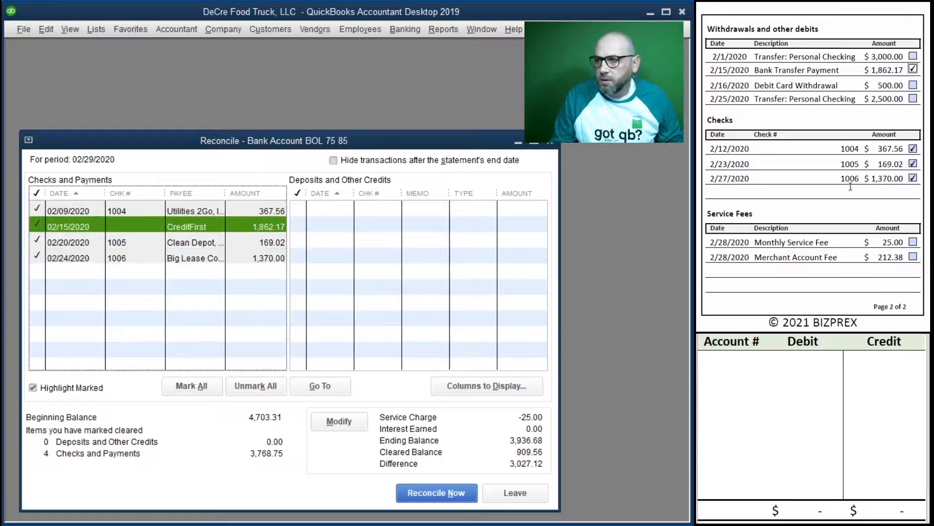
- Start a new deposit to account 11100, Bank Account BOL, dated 02/05/2020 for the statement's first cash deposit
{"action": "scroll", "coordinate": [826, 185], "scroll_direction": "up", "scroll_amount": 5}
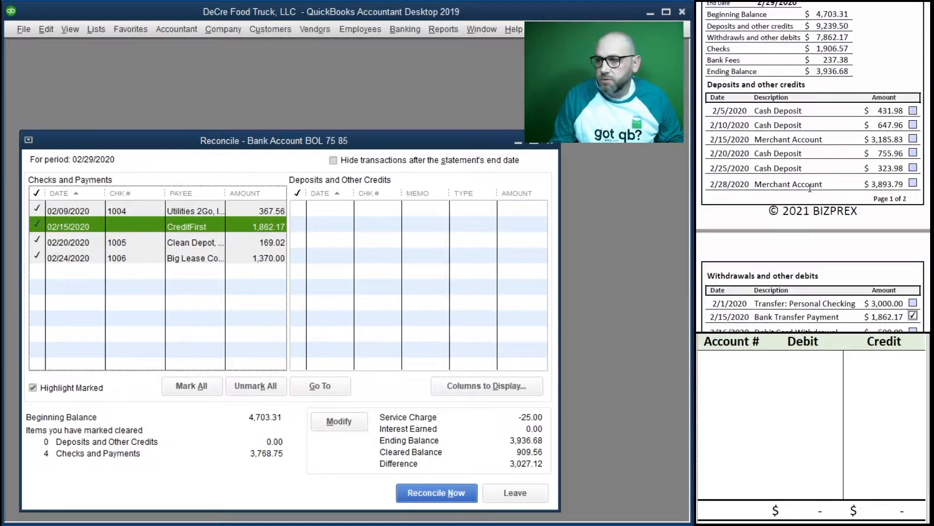
{"action": "scroll", "coordinate": [810, 188], "scroll_direction": "up", "scroll_amount": 1}
{"action": "scroll", "coordinate": [811, 188], "scroll_direction": "up", "scroll_amount": 2}
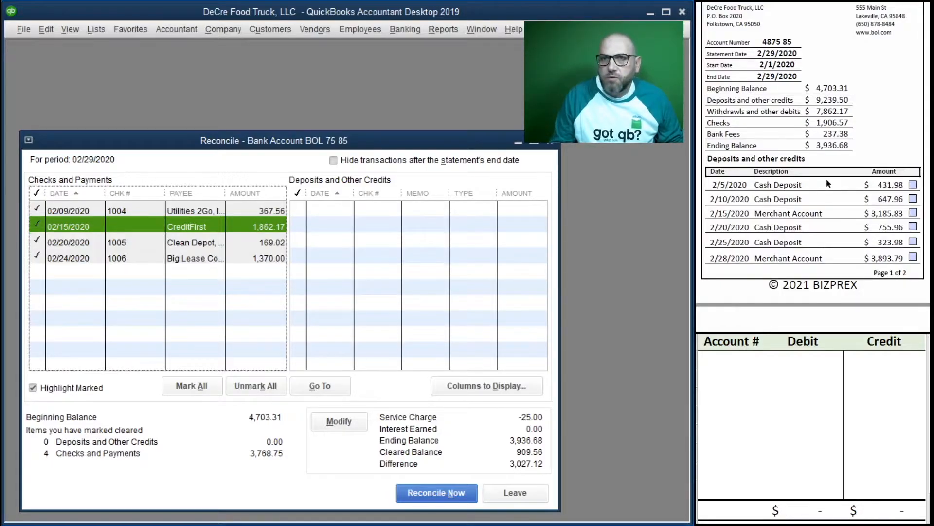
{"action": "left_click", "coordinate": [406, 30]}
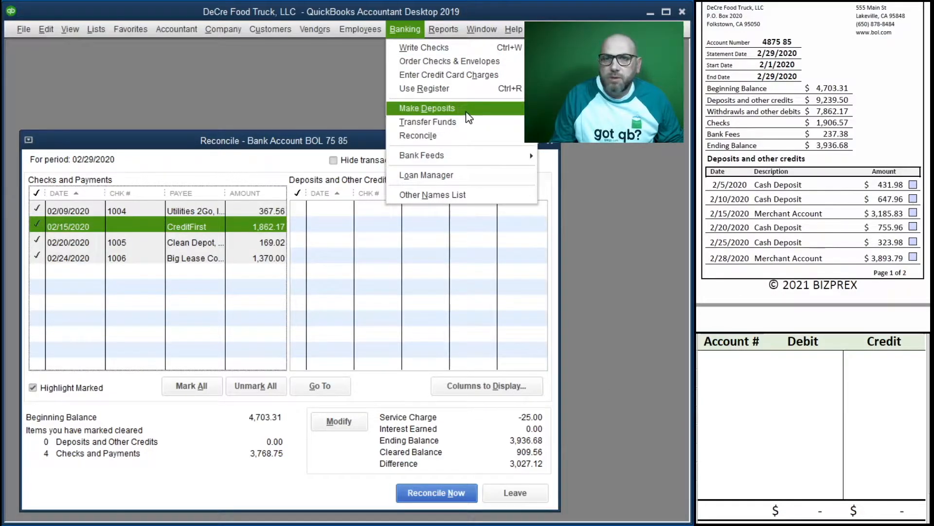
{"action": "left_click", "coordinate": [468, 111]}
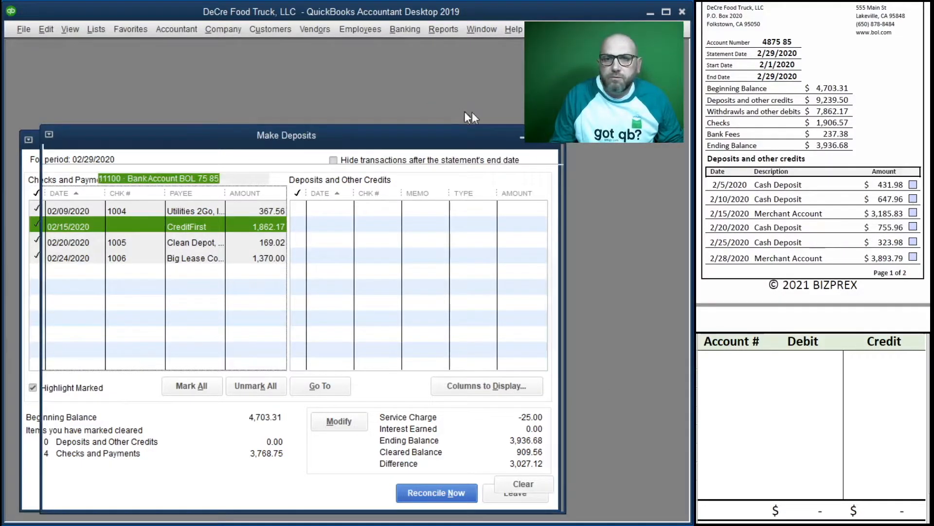
{"action": "left_click_drag", "start_coordinate": [452, 138], "coordinate": [516, 86]}
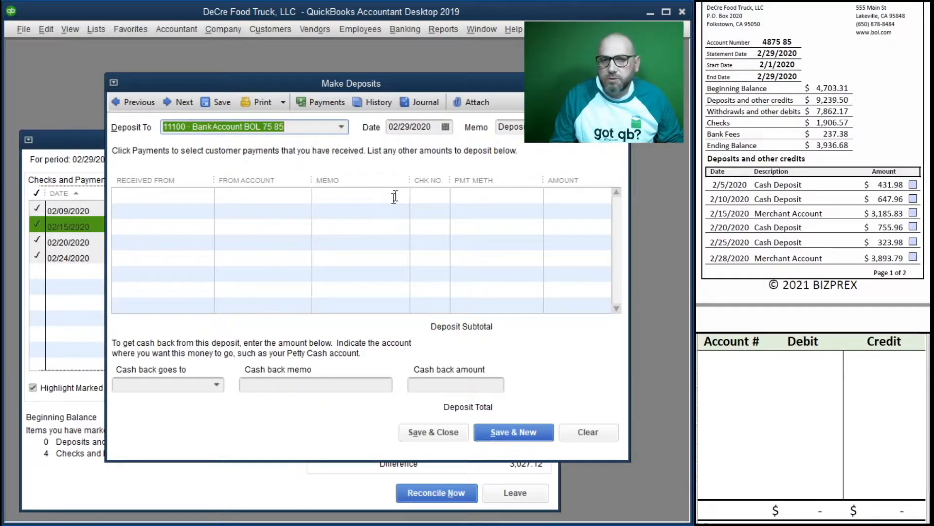
{"action": "key", "text": "Tab"}
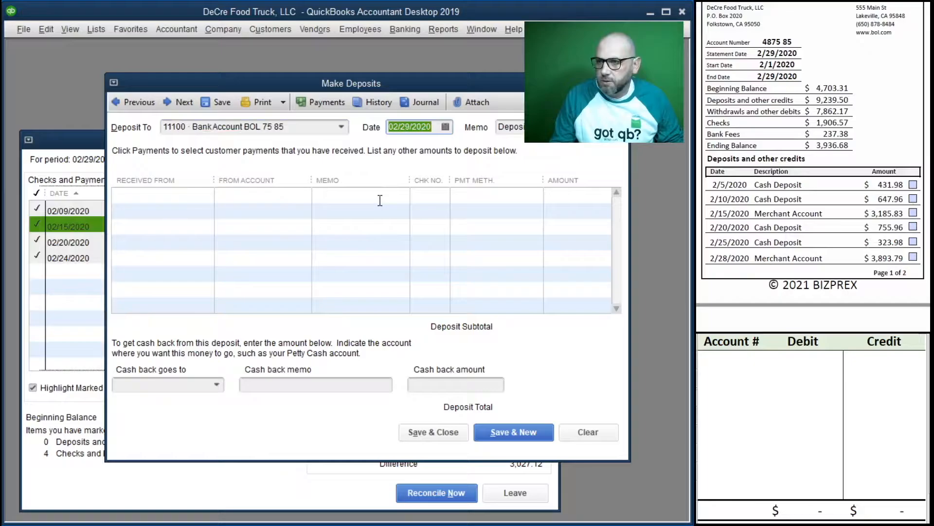
{"action": "type", "text": "2/05/20"}
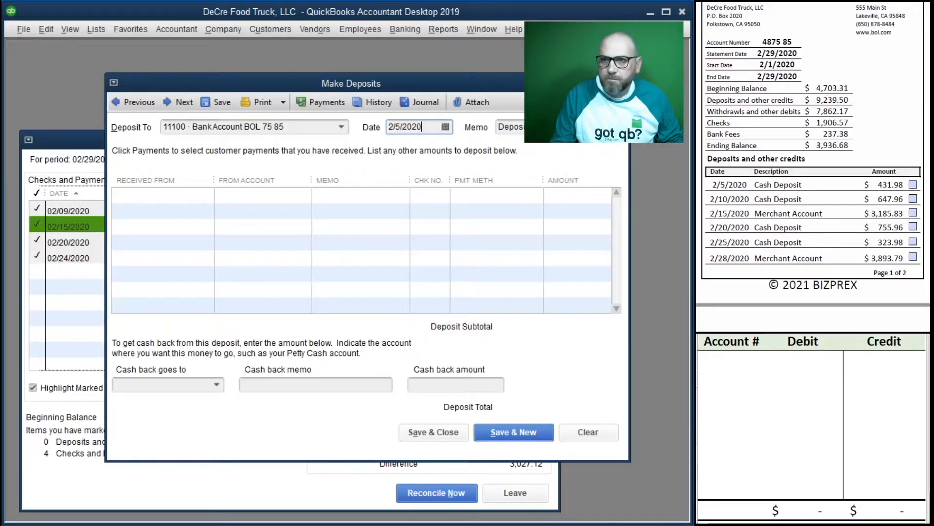
{"action": "key", "text": "Tab"}
{"action": "key", "text": "Tab"}
- Add a deposit line received from Customers, from account 41100 Sales, with memo Cash, payment method Cash and amount 431.98
{"action": "type", "text": "Customers"}
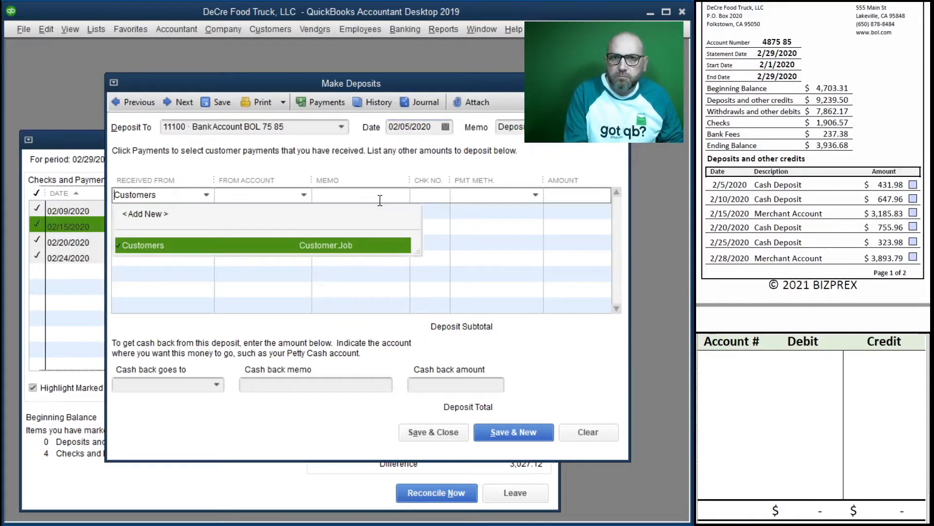
{"action": "key", "text": "Tab"}
{"action": "type", "text": "41"}
{"action": "key", "text": "Tab"}
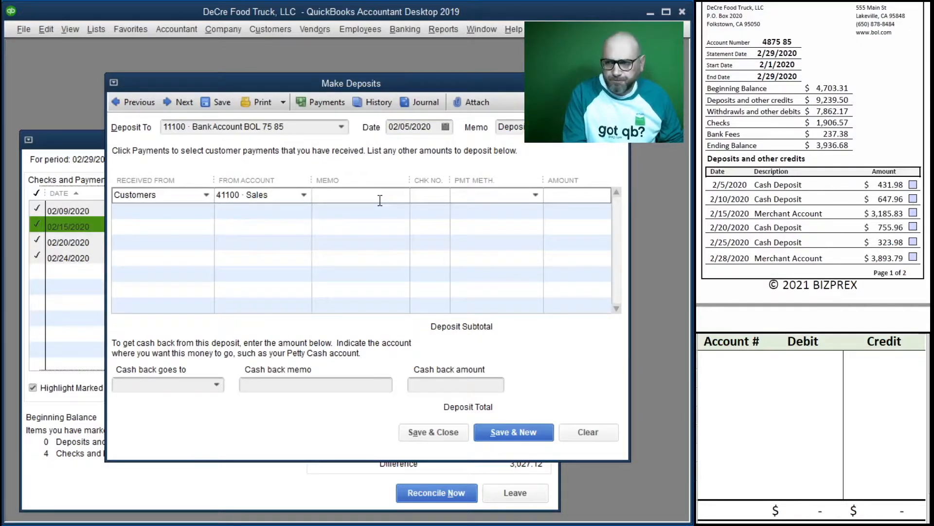
{"action": "type", "text": "Cash"}
{"action": "key", "text": "Tab"}
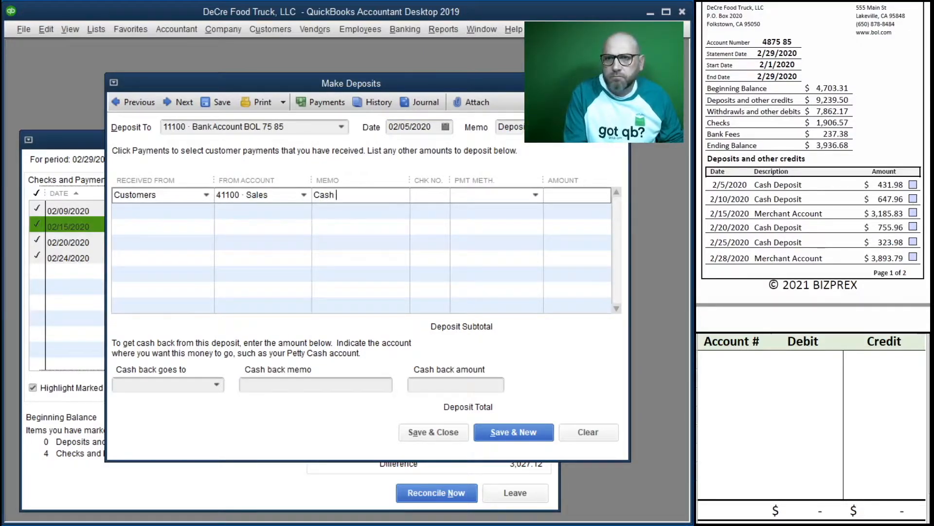
{"action": "type", "text": "Cash"}
{"action": "key", "text": "Tab"}
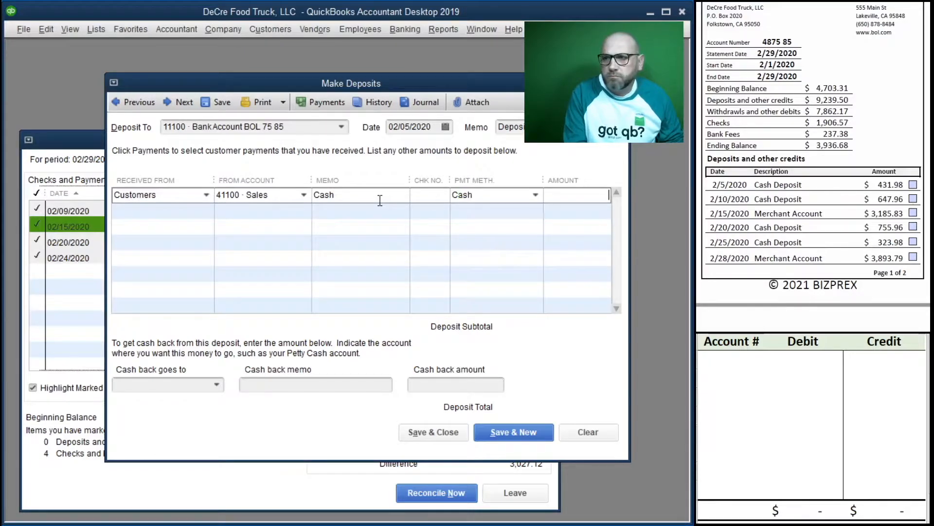
{"action": "type", "text": "431.98"}
{"action": "key", "text": "Down"}
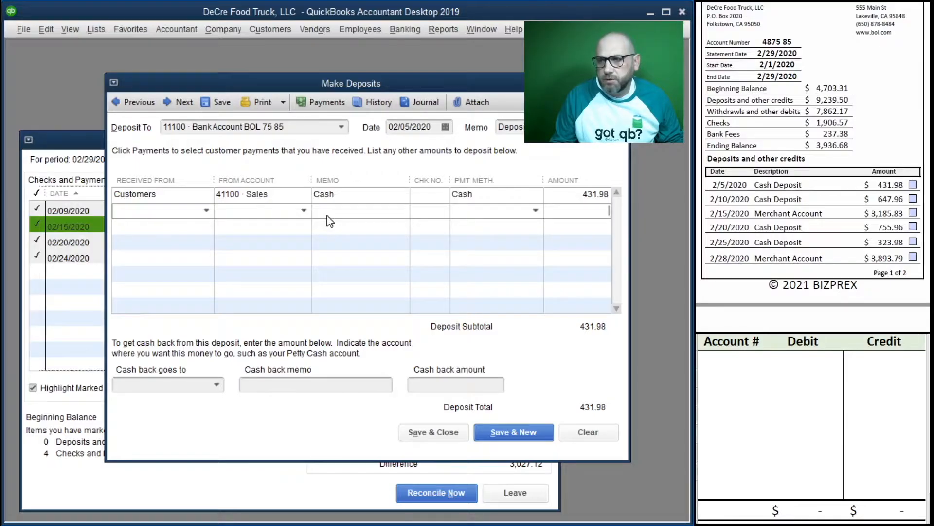
- Enter account 11100 with a debit of 431.98 on the worksheet's first row
{"action": "left_click", "coordinate": [753, 355]}
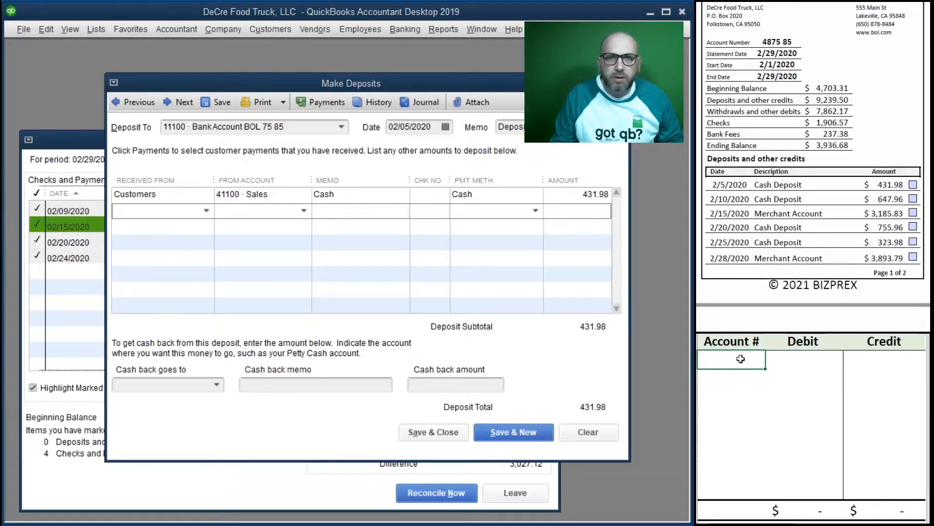
{"action": "type", "text": "11100"}
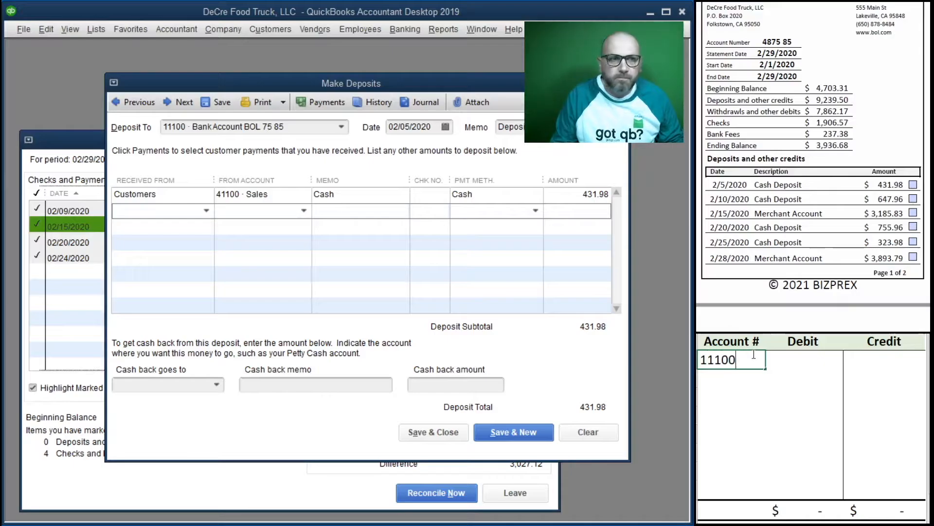
{"action": "key", "text": "Tab"}
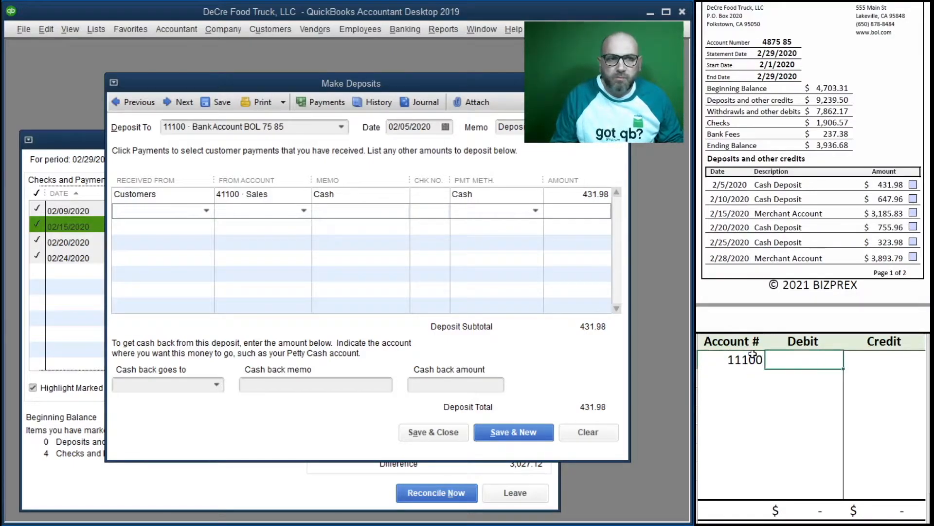
{"action": "type", "text": "431.98"}
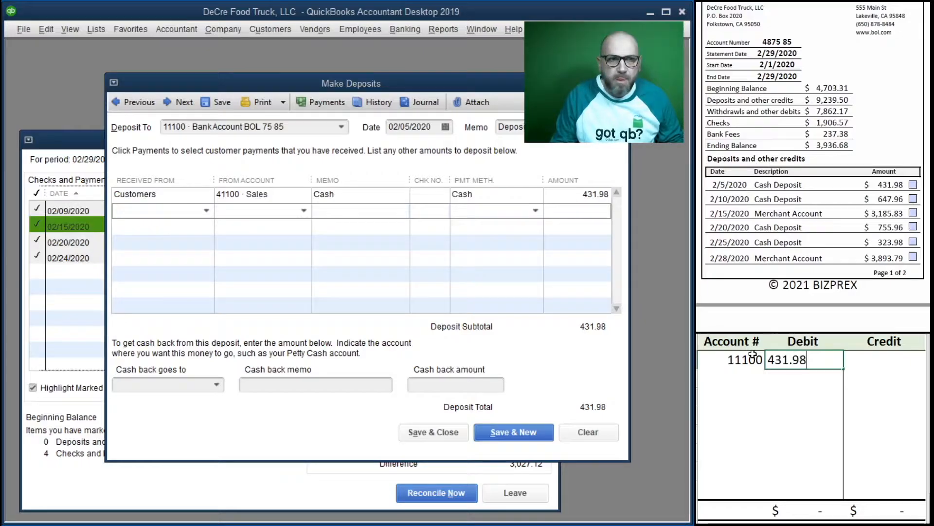
{"action": "key", "text": "Return"}
- Enter account 41100 with a credit of 431.98 on the worksheet's second row
{"action": "key", "text": "Left"}
{"action": "type", "text": "41100"}
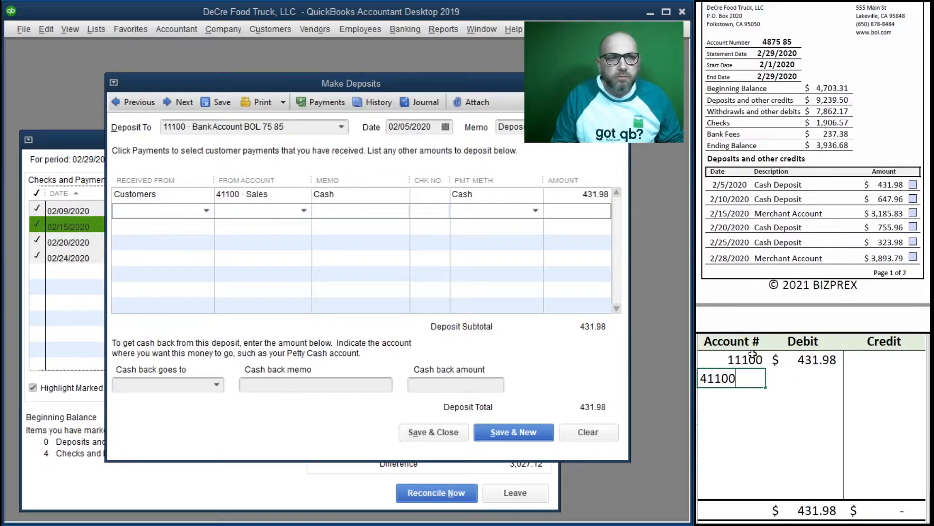
{"action": "key", "text": "Tab"}
{"action": "key", "text": "Tab"}
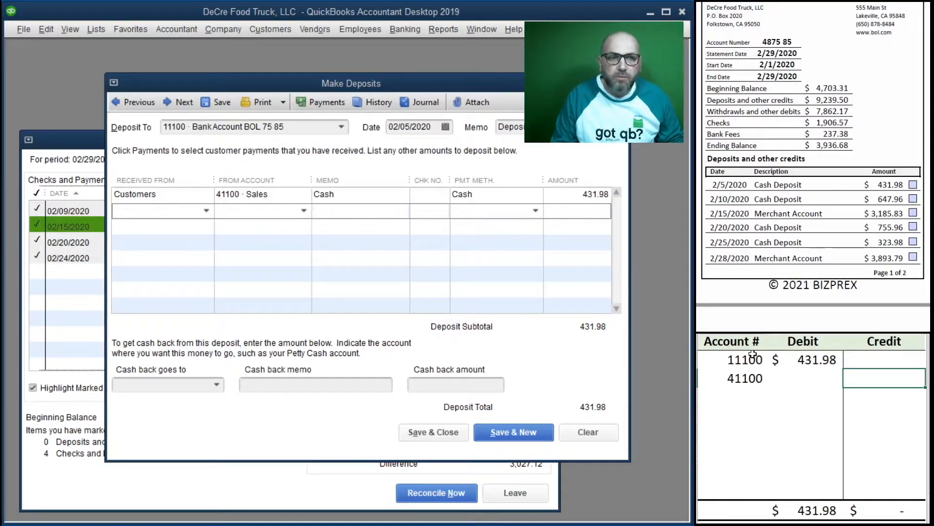
{"action": "type", "text": "431.98"}
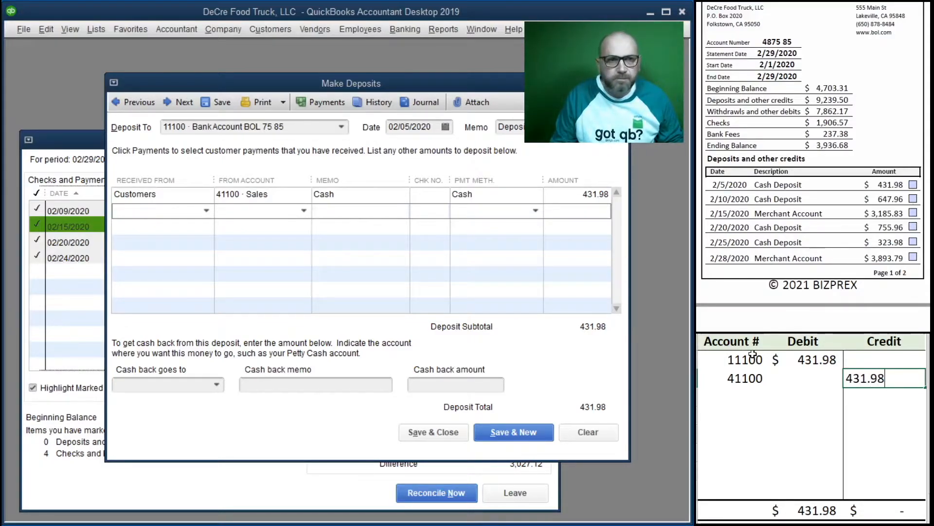
{"action": "key", "text": "Return"}
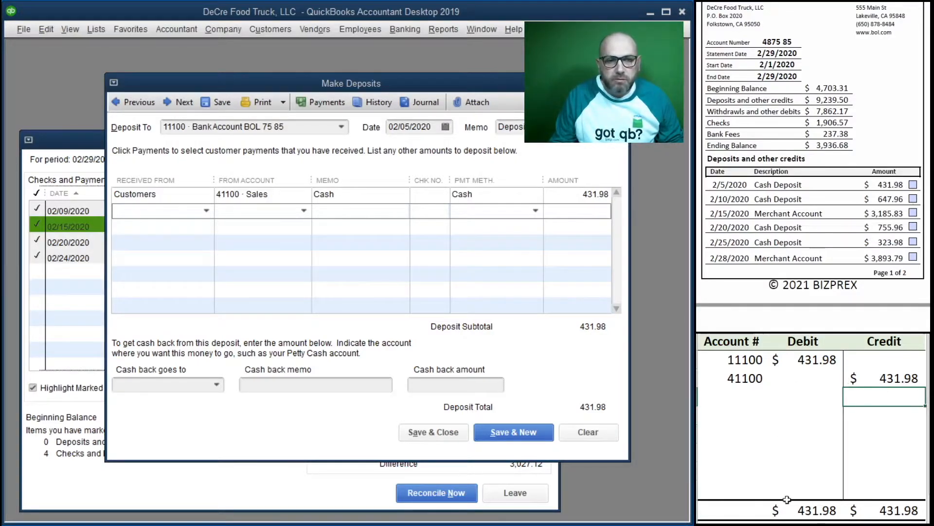
- Save the 02/05/2020 deposit, start a blank one, and clear both account rows on the worksheet
{"action": "left_click", "coordinate": [521, 431]}
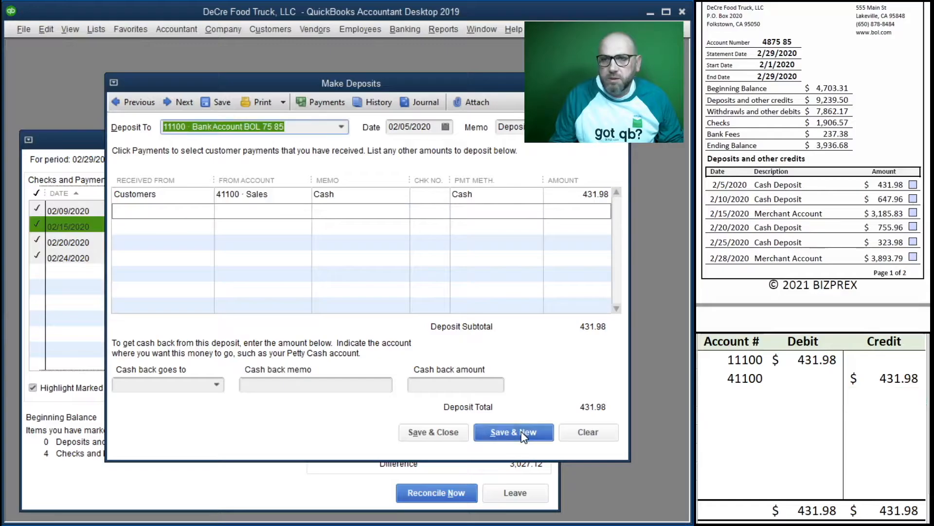
{"action": "left_click", "coordinate": [803, 397]}
{"action": "left_click", "coordinate": [737, 380]}
{"action": "left_click_drag", "start_coordinate": [738, 379], "coordinate": [737, 360]}
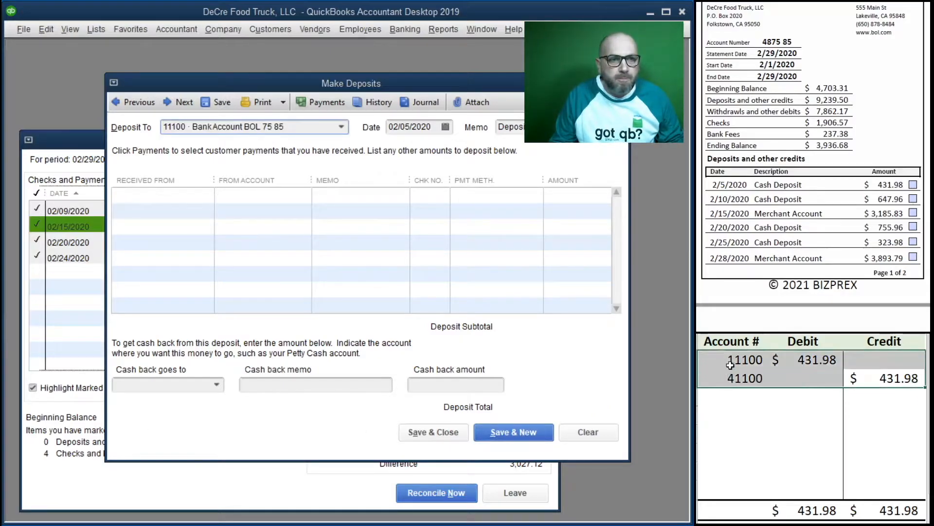
{"action": "key", "text": "Delete"}
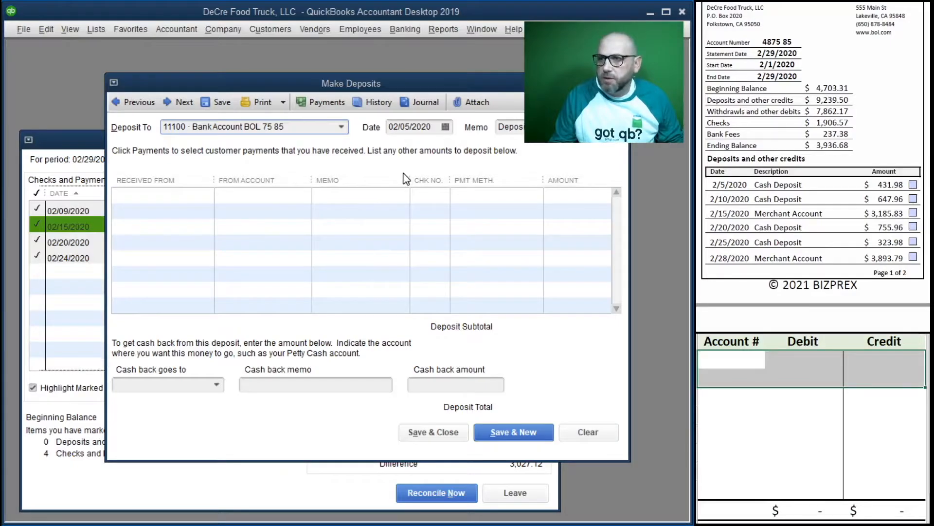
- Date the new deposit 02/10/2020 for the statement's second cash deposit
{"action": "left_click", "coordinate": [433, 128]}
{"action": "double_click", "coordinate": [407, 127]}
{"action": "type", "text": "2/10/2020"}
{"action": "key", "text": "Tab"}
{"action": "key", "text": "Tab"}
- Add a deposit line received from Customers, from account 41100 Sales, with memo Cash, payment method Cash and amount 647.96
{"action": "type", "text": "Customers"}
{"action": "key", "text": "Tab"}
{"action": "type", "text": "41100"}
{"action": "key", "text": "Tab"}
{"action": "type", "text": "Cas"}
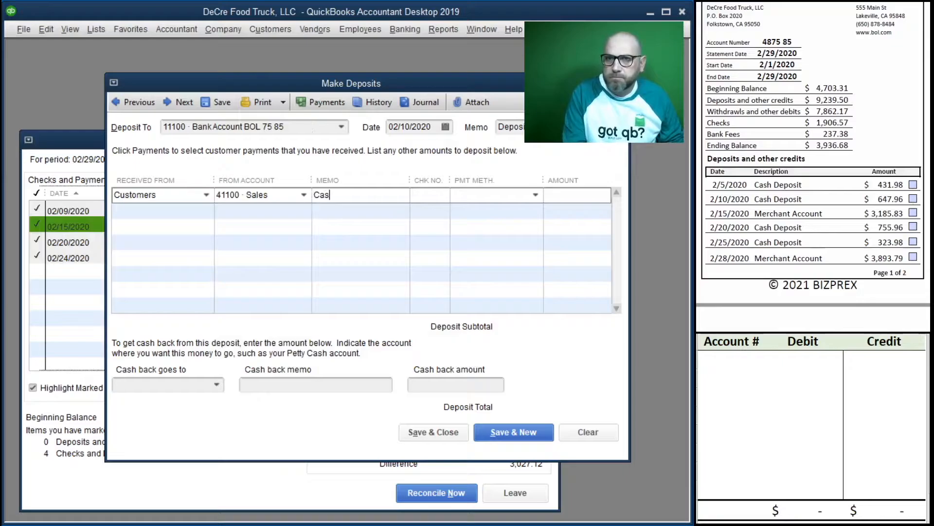
{"action": "type", "text": "hCash"}
{"action": "key", "text": "Tab"}
{"action": "type", "text": "647.96"}
{"action": "key", "text": "Tab"}
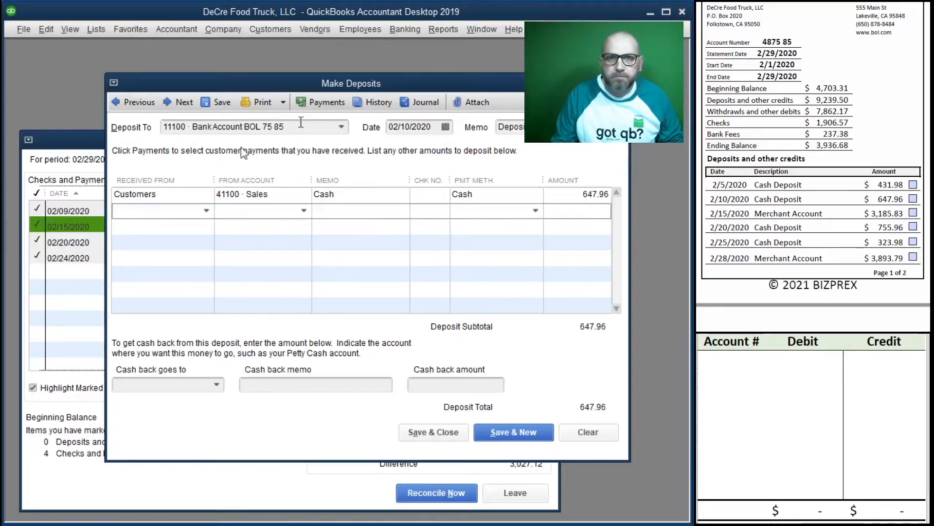
- List accounts 11100 and 41100 on the worksheet's first two rows
{"action": "left_click", "coordinate": [745, 359]}
{"action": "type", "text": "11100"}
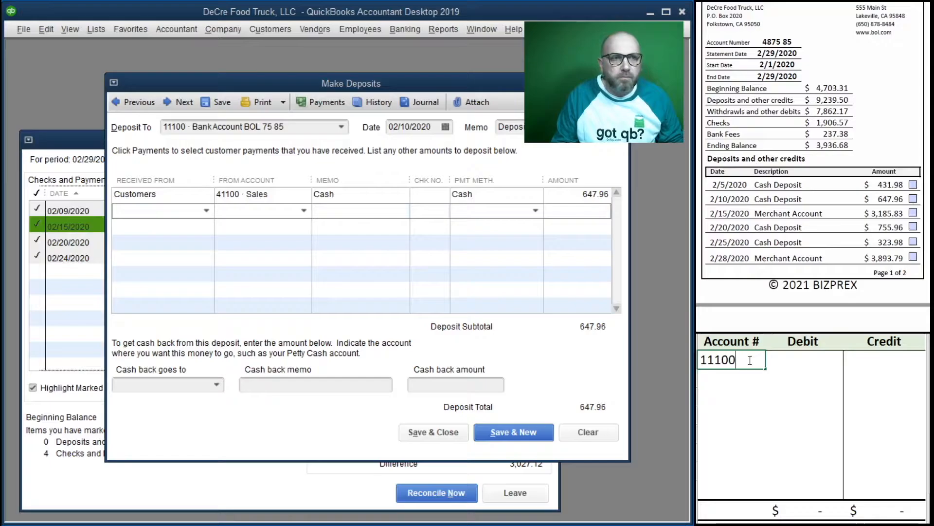
{"action": "key", "text": "Return"}
{"action": "type", "text": "4"}
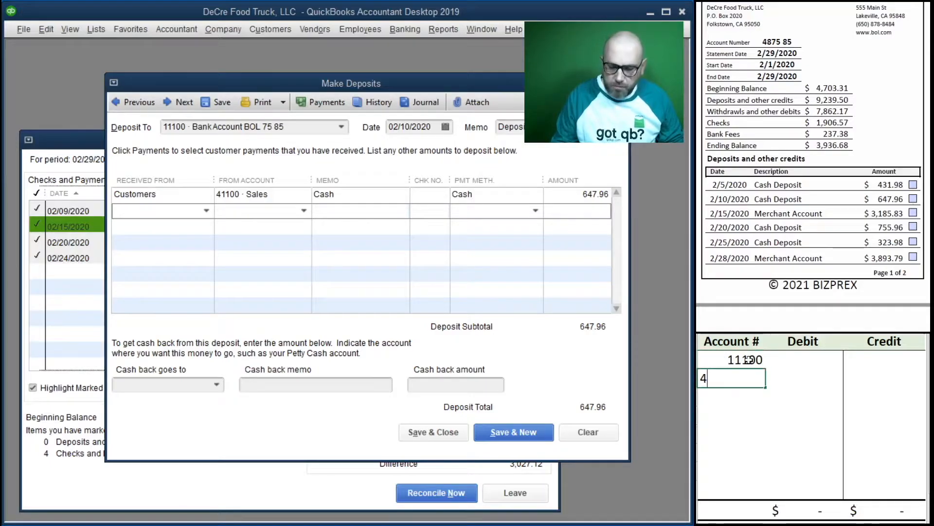
{"action": "type", "text": "1100"}
- Enter 647.96 on the worksheet as a debit to account 11100 and a credit to account 41100
{"action": "key", "text": "Tab"}
{"action": "key", "text": "Up"}
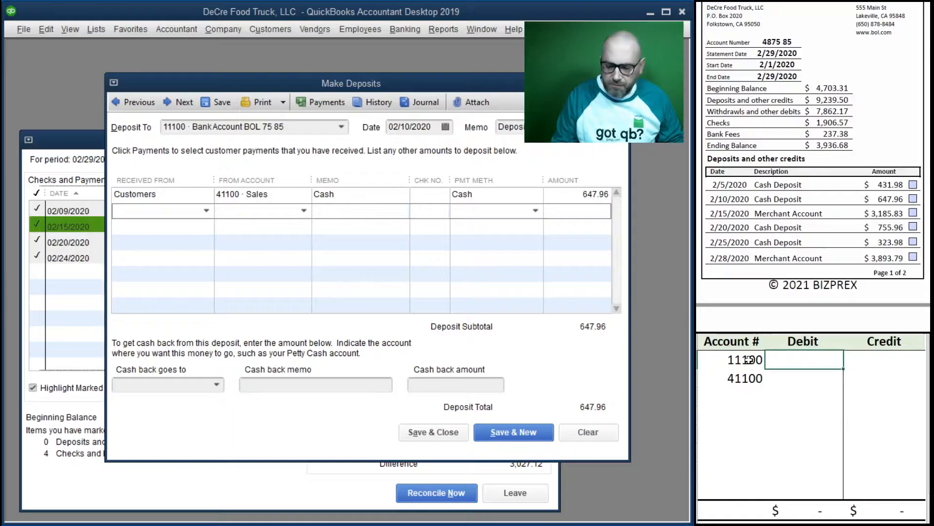
{"action": "type", "text": "647.96"}
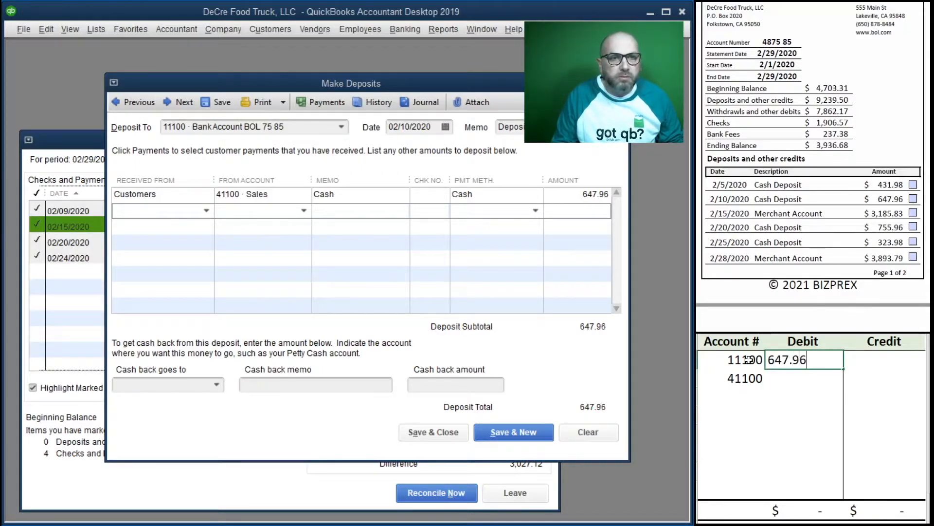
{"action": "key", "text": "Return"}
{"action": "key", "text": "Right"}
{"action": "type", "text": "6"}
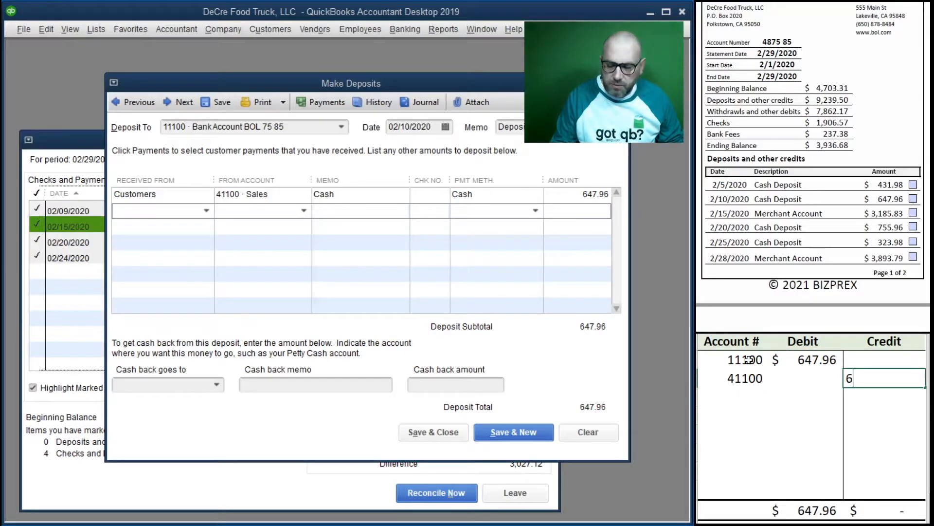
{"action": "type", "text": "47.96"}
{"action": "key", "text": "Return"}
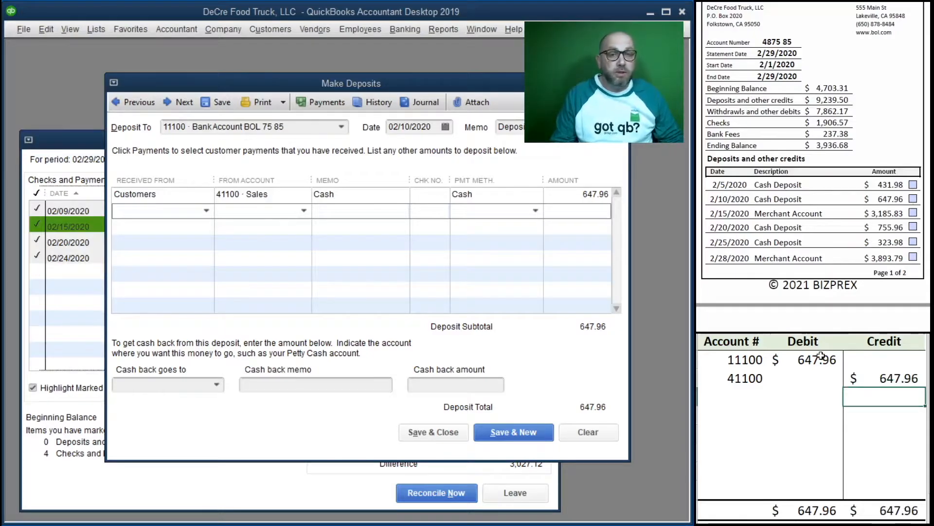
- Save the 02/10/2020 deposit, start a blank one, and clear the worksheet's debit and credit amounts, keeping the account numbers
{"action": "left_click", "coordinate": [745, 404]}
{"action": "left_click", "coordinate": [817, 421]}
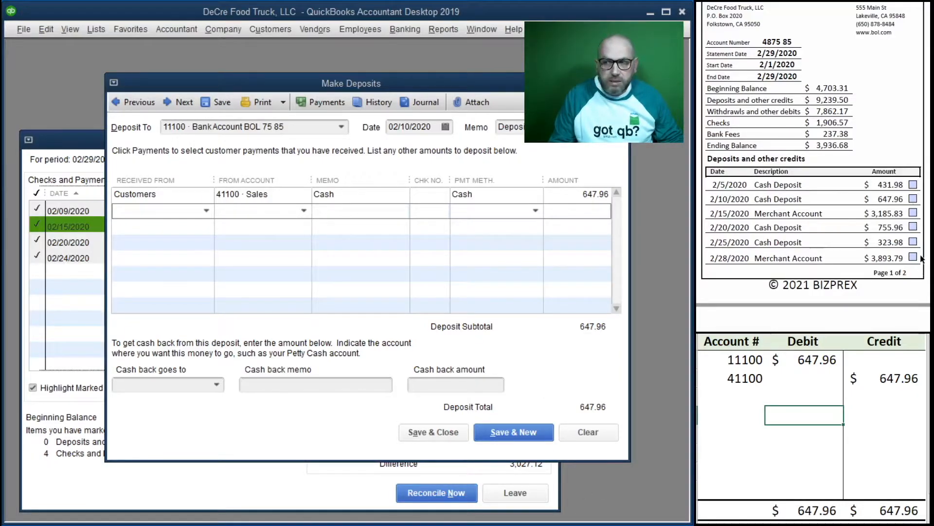
{"action": "left_click", "coordinate": [494, 432]}
{"action": "left_click", "coordinate": [831, 401]}
{"action": "left_click_drag", "start_coordinate": [856, 378], "coordinate": [816, 366]}
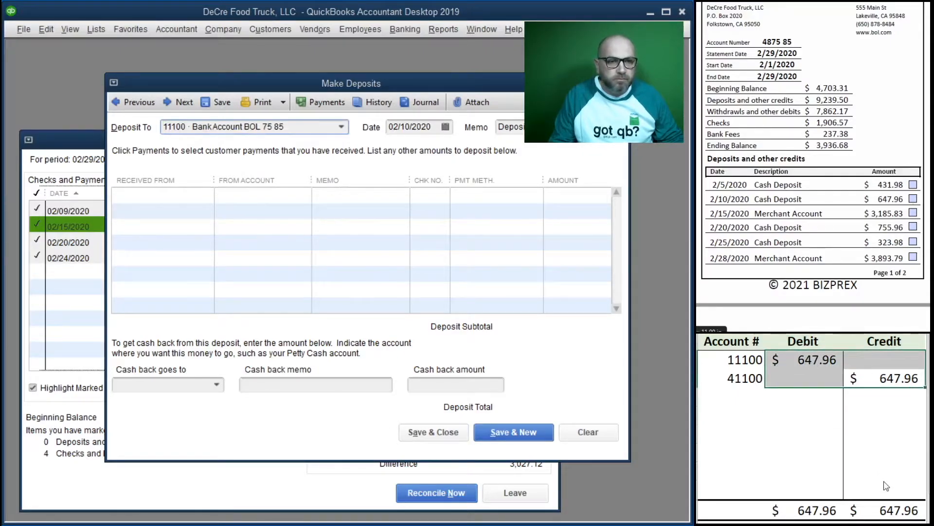
{"action": "key", "text": "Delete"}
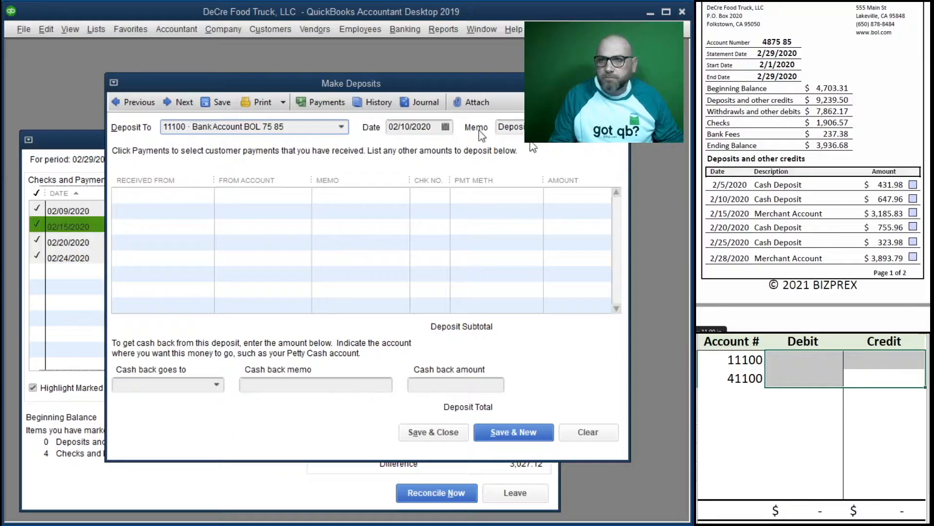
- Date the new deposit 02/15/2020 for the statement's first merchant account deposit
{"action": "left_click", "coordinate": [434, 127]}
{"action": "left_click_drag", "start_coordinate": [437, 128], "coordinate": [345, 126]}
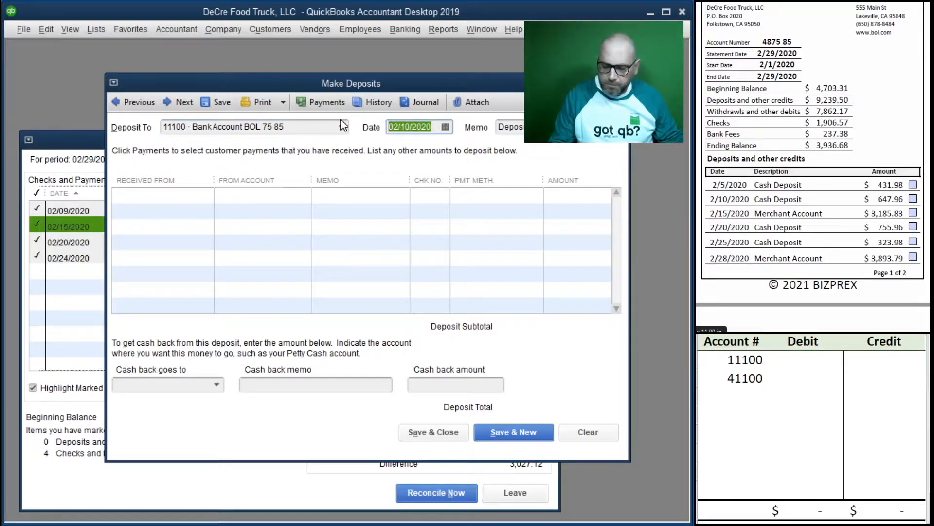
{"action": "type", "text": "2/15/2020"}
{"action": "key", "text": "Tab"}
{"action": "key", "text": "Tab"}
- Set the deposit line as received from Customers, from account 41100 Sales
{"action": "type", "text": "Cu"}
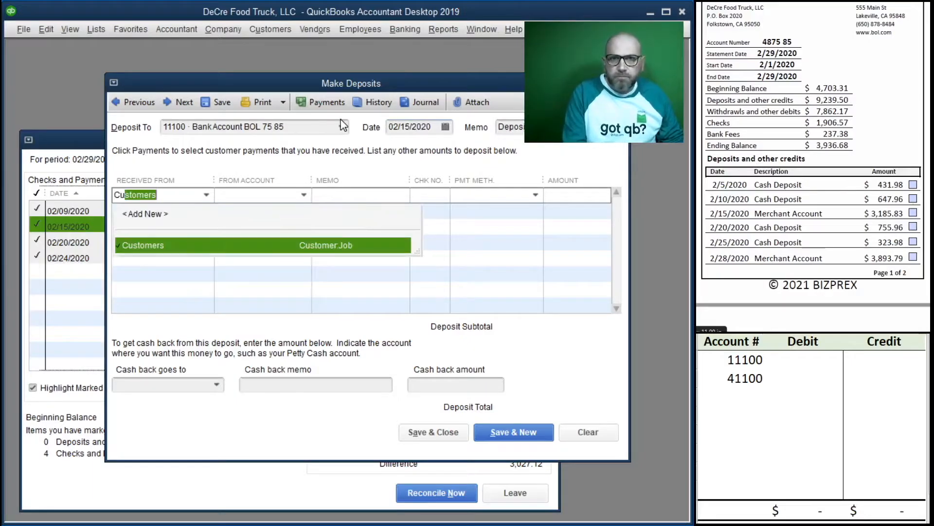
{"action": "key", "text": "BackSpace"}
{"action": "key", "text": "BackSpace"}
{"action": "key", "text": "BackSpace"}
{"action": "type", "text": "M"}
{"action": "key", "text": "BackSpace"}
{"action": "key", "text": "BackSpace"}
{"action": "type", "text": "Cu"}
{"action": "key", "text": "Tab"}
{"action": "type", "text": "41100"}
{"action": "key", "text": "Tab"}
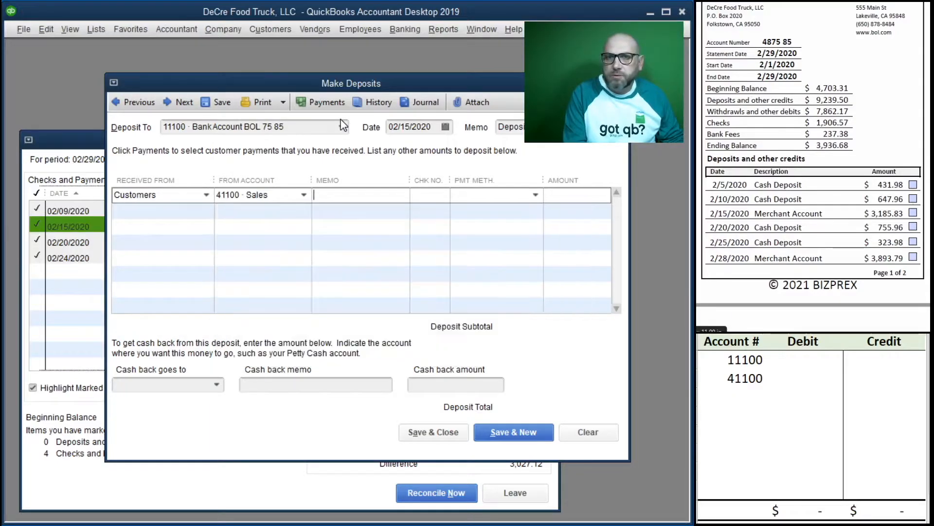
- Enter Mercant Account as the memo of the 02/15/2020 deposit line
{"action": "type", "text": "Mercahnt"}
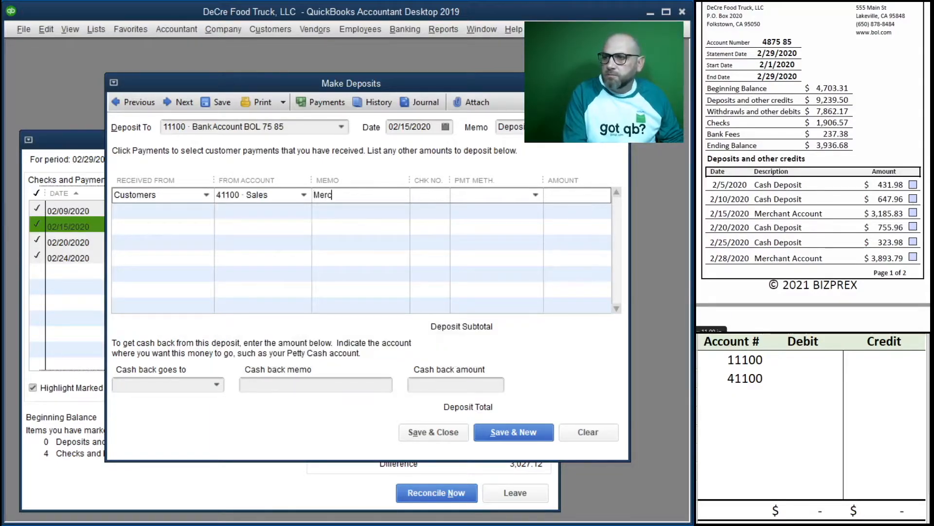
{"action": "key", "text": "BackSpace"}
{"action": "key", "text": "BackSpace"}
{"action": "key", "text": "BackSpace"}
{"action": "key", "text": "BackSpace"}
{"action": "type", "text": "ant"}
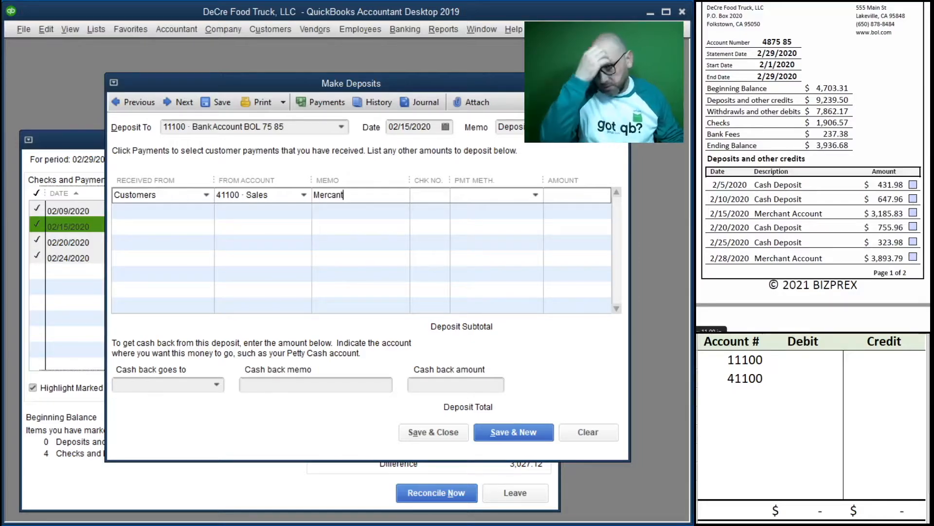
{"action": "type", "text": " Accoun"}
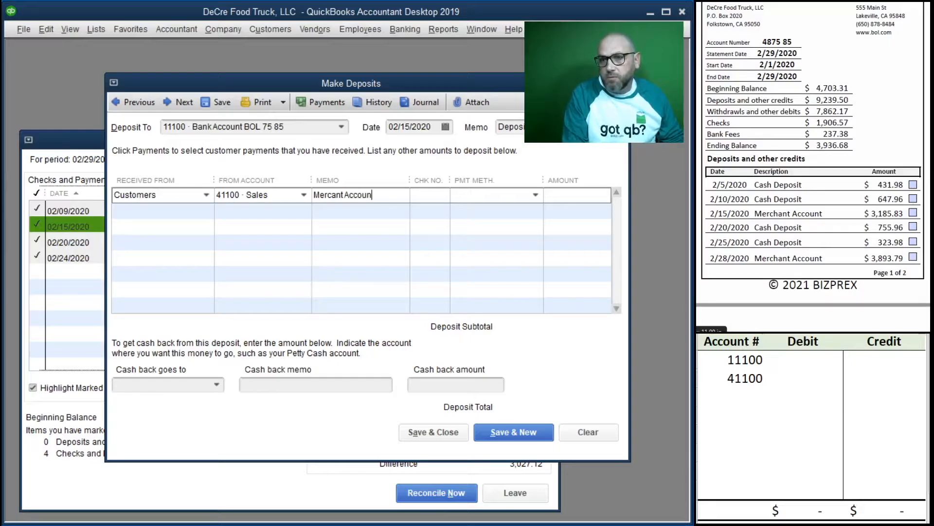
{"action": "type", "text": "t"}
{"action": "key", "text": "Tab"}
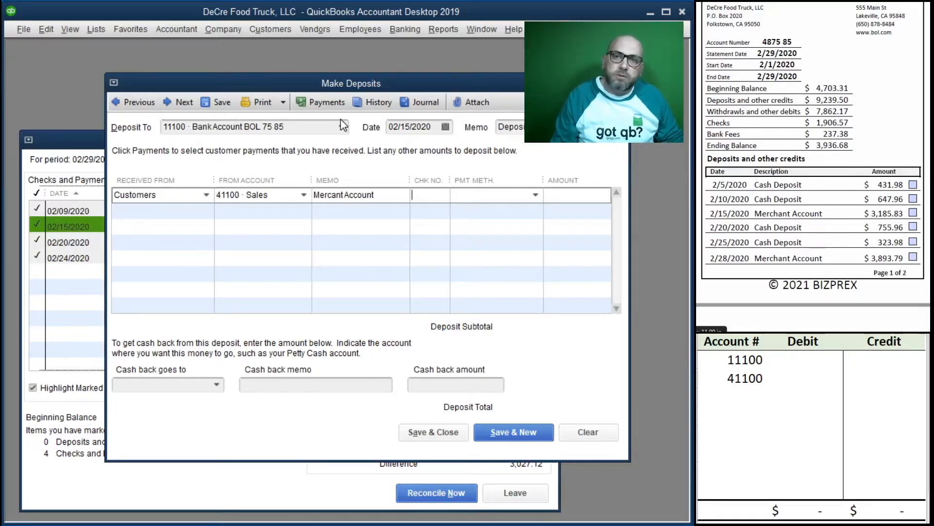
- Set the deposit line's payment method to Merchant Account and its amount to 3,185.83
{"action": "key", "text": "Tab"}
{"action": "type", "text": "M"}
{"action": "key", "text": "Tab"}
{"action": "type", "text": "3,185"}
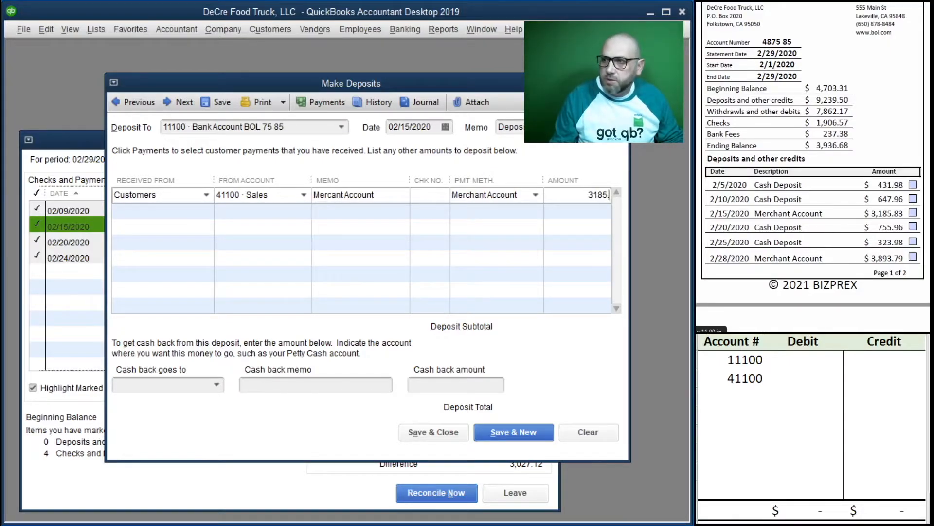
{"action": "type", "text": ".83"}
{"action": "key", "text": "Down"}
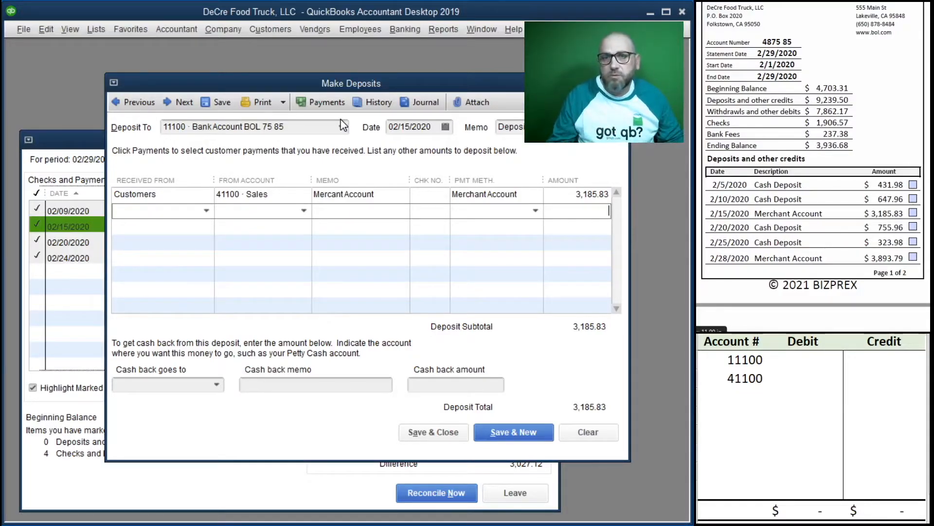
- Enter 3,185.83 on the worksheet as a debit to account 11100 and a credit to account 41100
{"action": "left_click", "coordinate": [810, 363]}
{"action": "type", "text": "3,1"}
{"action": "type", "text": "85."}
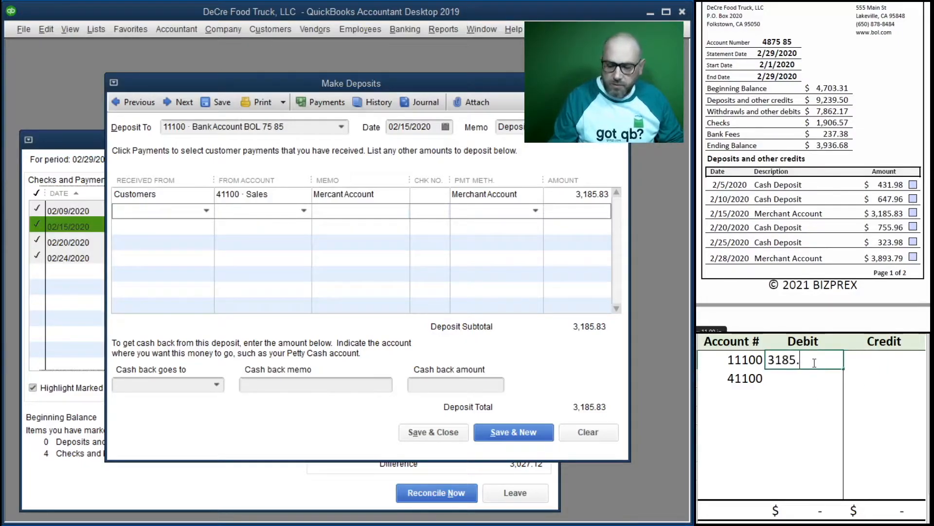
{"action": "type", "text": "83"}
{"action": "key", "text": "Return"}
{"action": "key", "text": "Tab"}
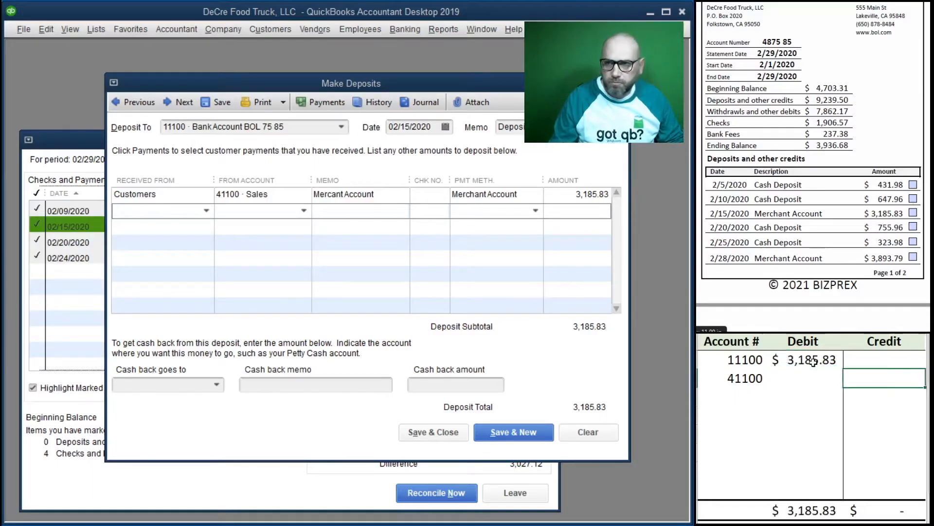
{"action": "type", "text": "3,1"}
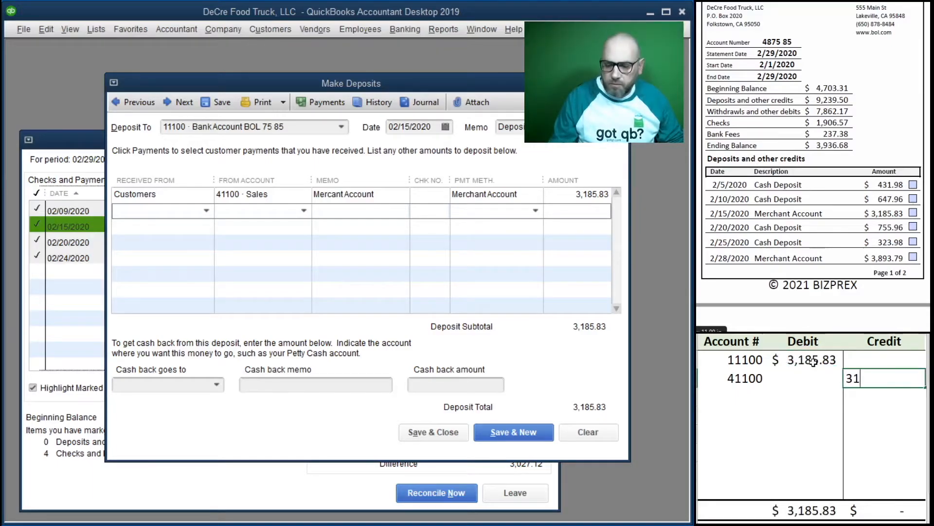
{"action": "type", "text": "85.83"}
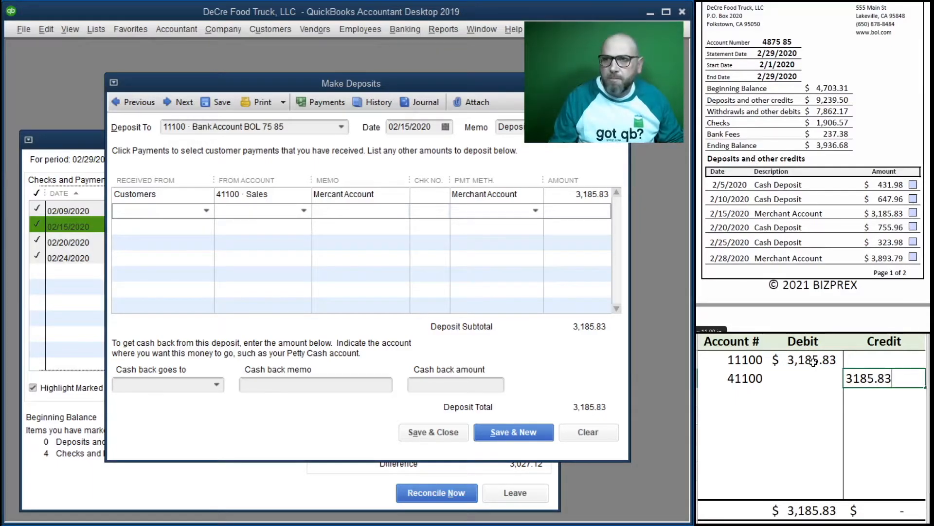
{"action": "key", "text": "Return"}
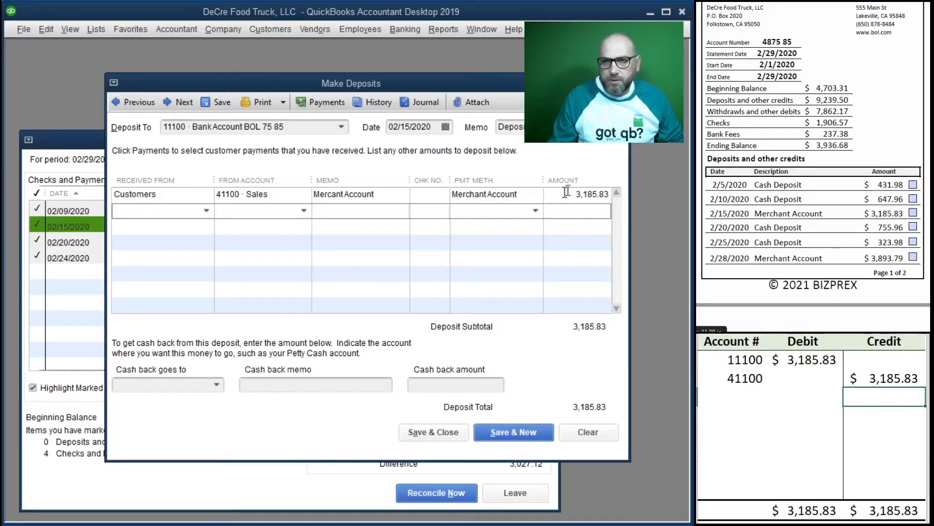
- Save the 02/15/2020 deposit, start a blank one, and clear the worksheet's debit and credit amounts
{"action": "left_click", "coordinate": [525, 435]}
{"action": "left_click_drag", "start_coordinate": [888, 379], "coordinate": [813, 360]}
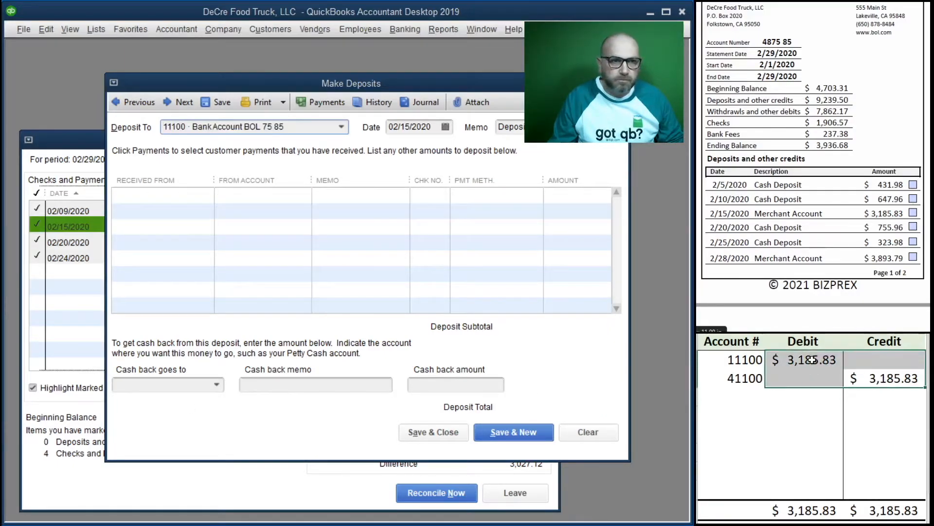
{"action": "key", "text": "Delete"}
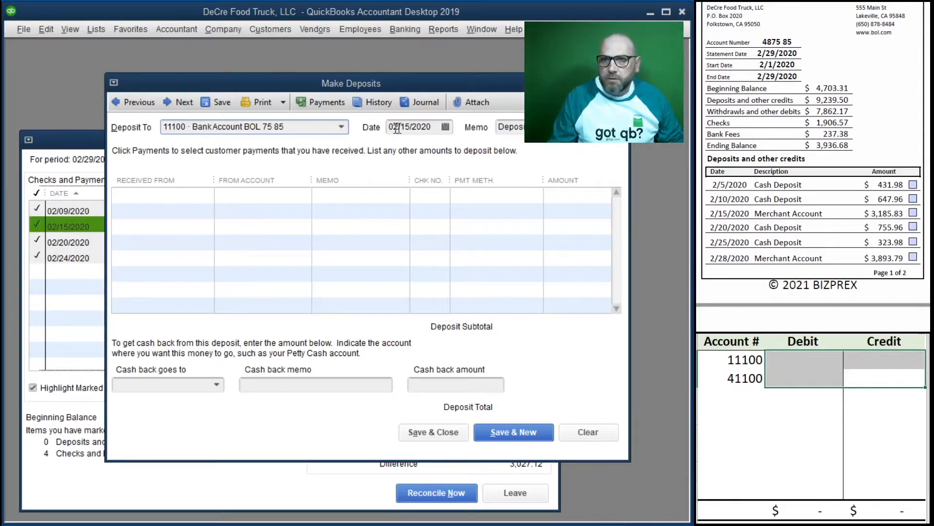
- Date the new deposit 02/20/2020 for the statement's third cash deposit
{"action": "left_click", "coordinate": [428, 127]}
{"action": "type", "text": "2/20"}
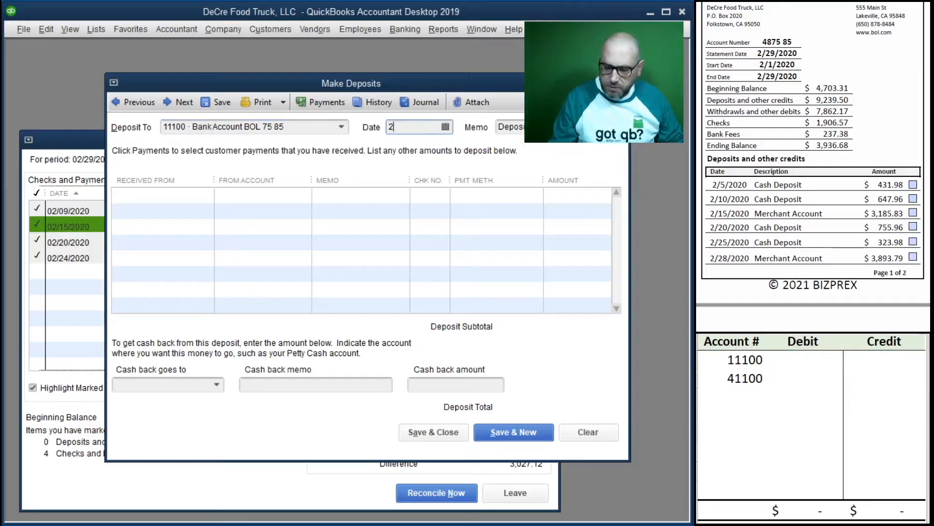
{"action": "key", "text": "Tab"}
{"action": "key", "text": "Tab"}
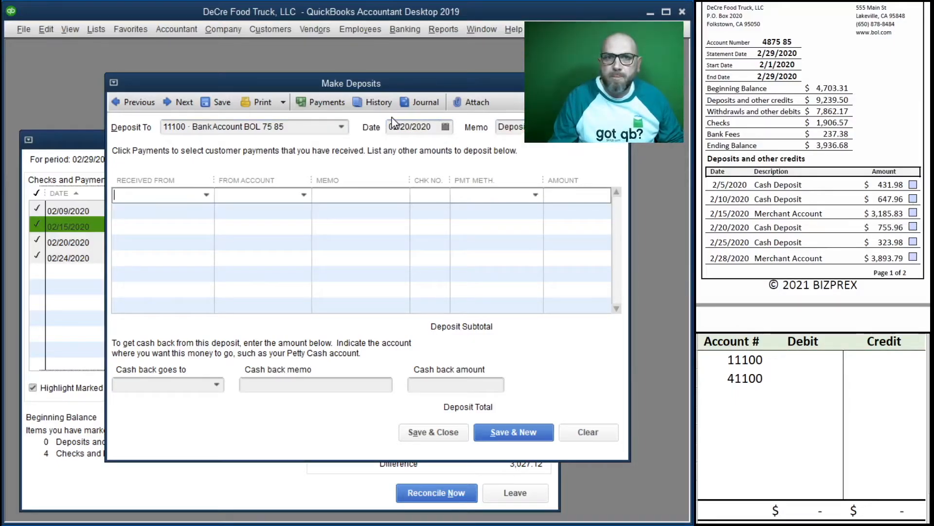
- Add a deposit line received from Customers, from account 41100 Sales, with memo Cash, payment method Cash and amount 755.96
{"action": "type", "text": "Customers"}
{"action": "key", "text": "Tab"}
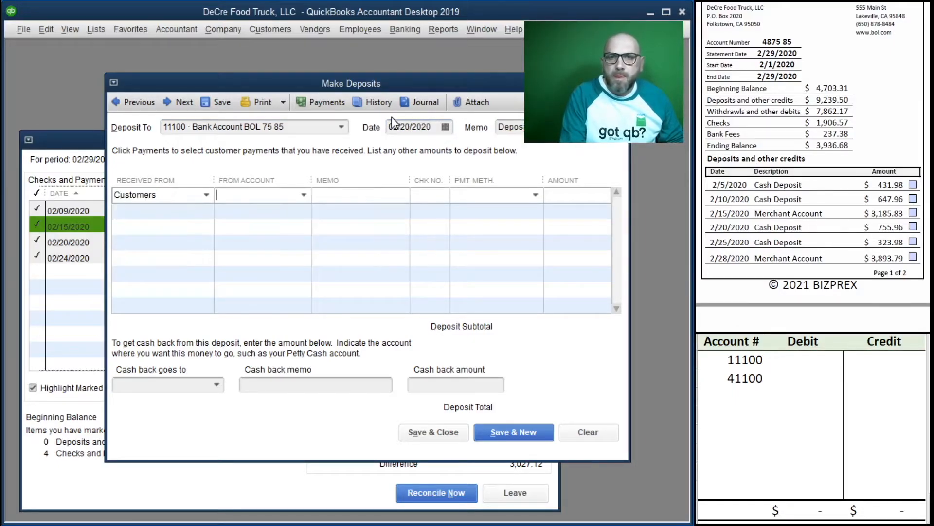
{"action": "type", "text": "Sales"}
{"action": "key", "text": "Tab"}
{"action": "type", "text": "Cash"}
{"action": "key", "text": "Tab"}
{"action": "key", "text": "Tab"}
{"action": "type", "text": "C"}
{"action": "key", "text": "Tab"}
{"action": "type", "text": "755.96"}
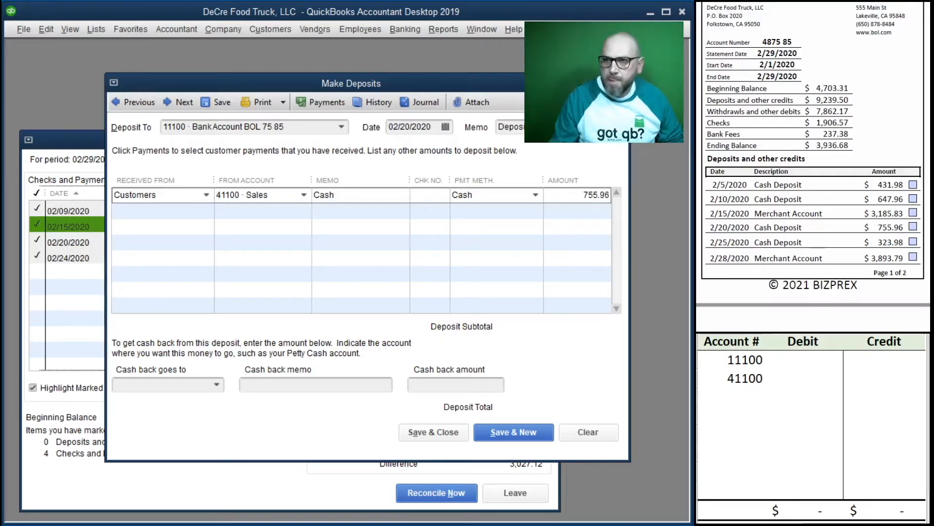
{"action": "key", "text": "Tab"}
- Enter 755.96 on the worksheet as a debit to account 11100 and a credit to account 41100
{"action": "left_click_drag", "start_coordinate": [884, 378], "coordinate": [795, 360]}
{"action": "left_click", "coordinate": [796, 360]}
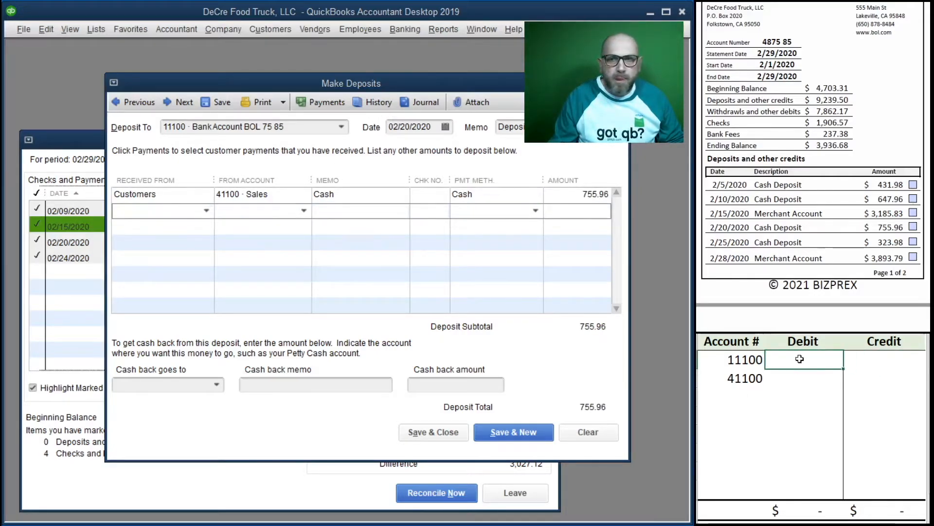
{"action": "type", "text": "755.96"}
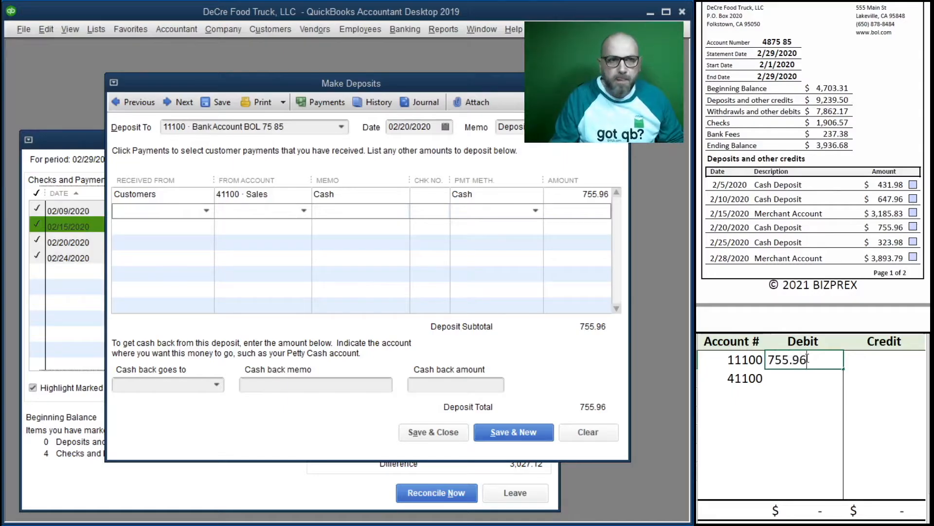
{"action": "key", "text": "Return"}
{"action": "key", "text": "Right"}
{"action": "type", "text": "7"}
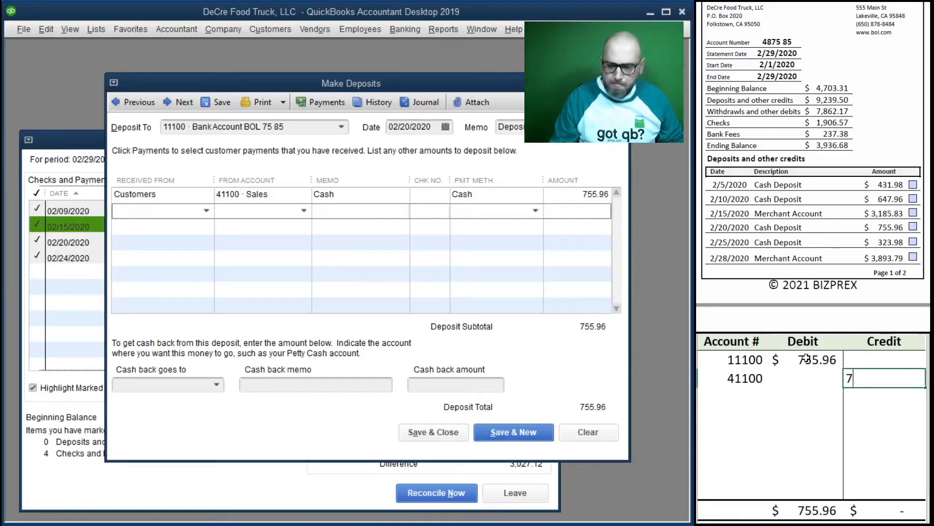
{"action": "type", "text": "55.96"}
{"action": "key", "text": "Return"}
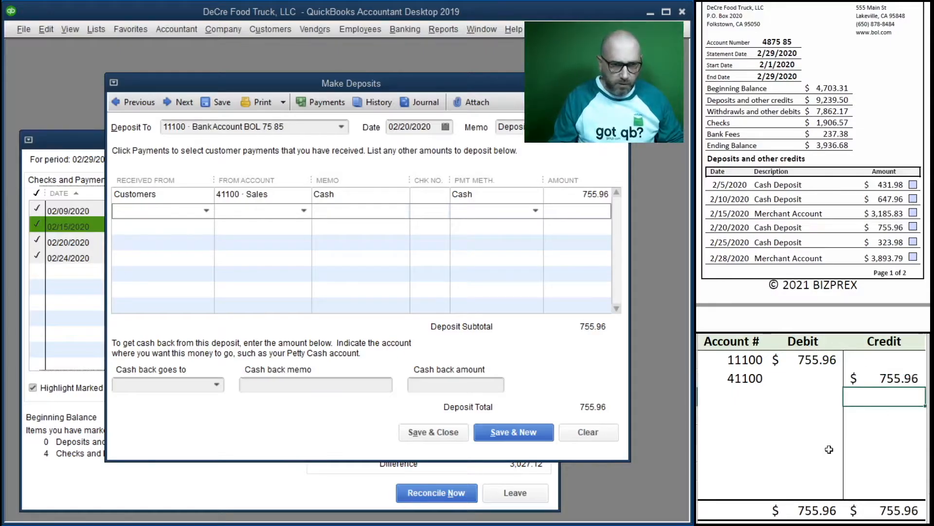
- Save the 02/20/2020 deposit, start a blank one, and clear the worksheet's debit and credit amounts
{"action": "left_click", "coordinate": [515, 433]}
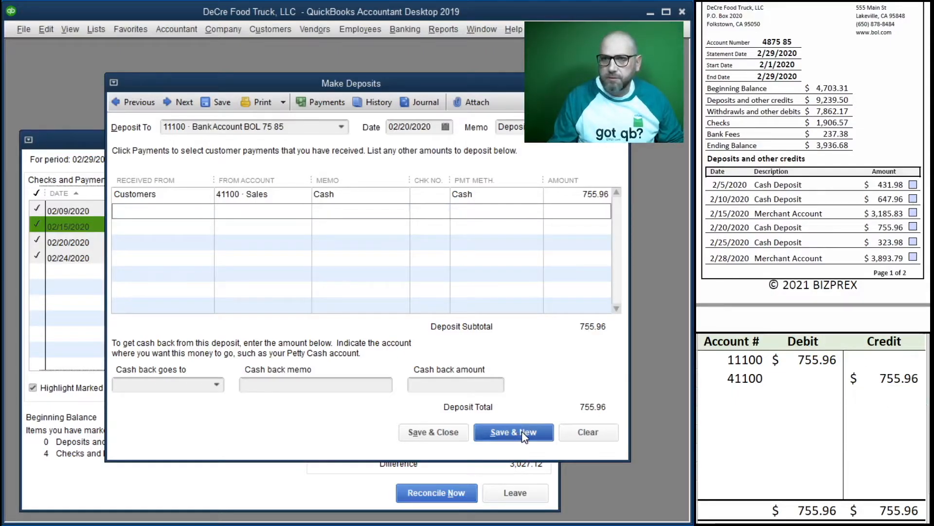
{"action": "left_click_drag", "start_coordinate": [890, 379], "coordinate": [798, 360]}
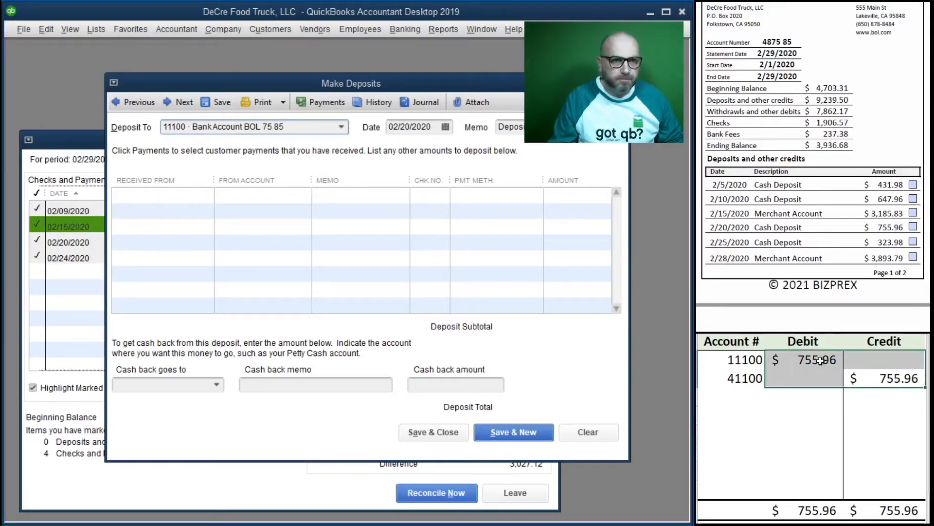
{"action": "key", "text": "Delete"}
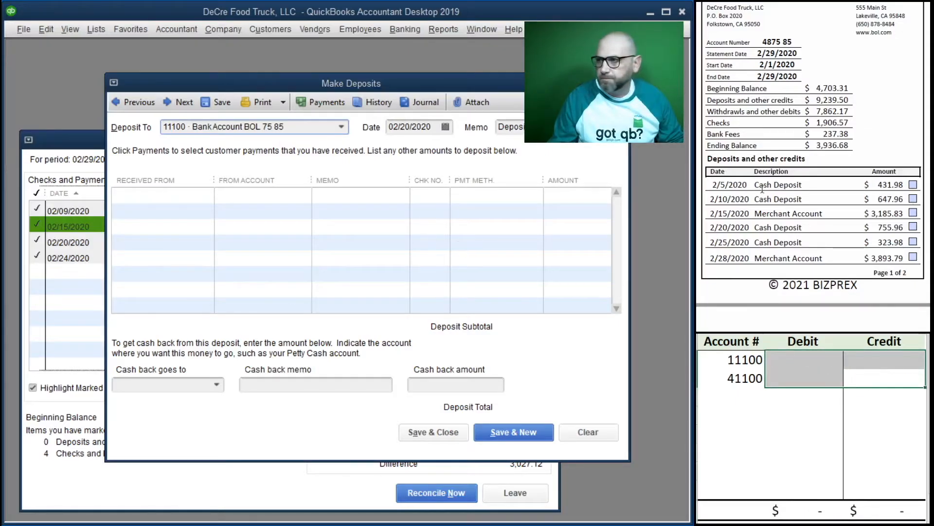
- Date the new deposit 02/25/2020 for the statement's last cash deposit
{"action": "left_click_drag", "start_coordinate": [431, 127], "coordinate": [344, 116]}
{"action": "type", "text": "2/25/"}
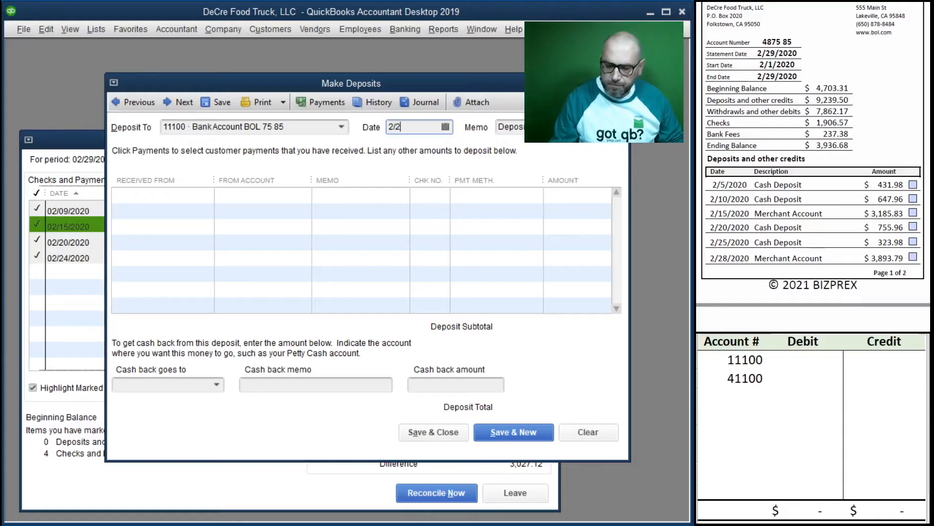
{"action": "key", "text": "Tab"}
{"action": "key", "text": "Tab"}
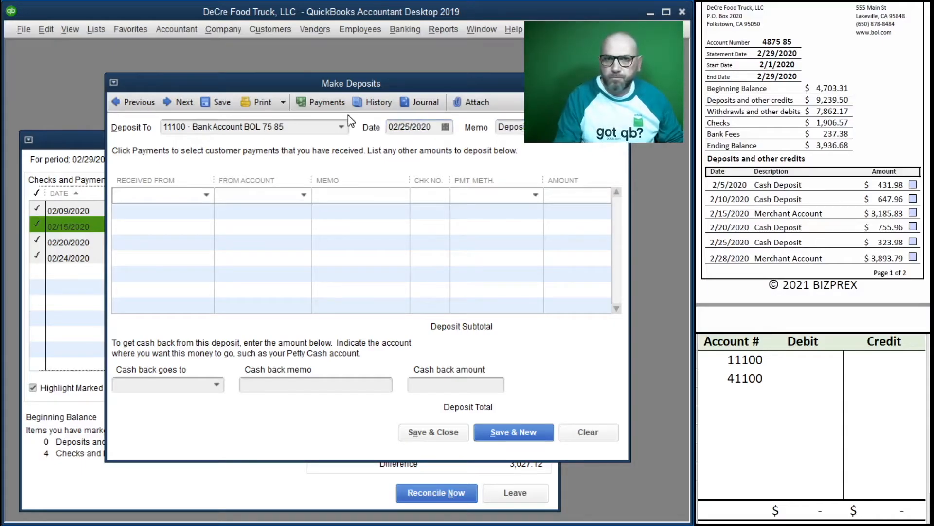
- Add a deposit line received from Customers, from account 41100 Sales, with memo Cash, payment method Cash and amount 323.98
{"action": "type", "text": "Customers"}
{"action": "key", "text": "Tab"}
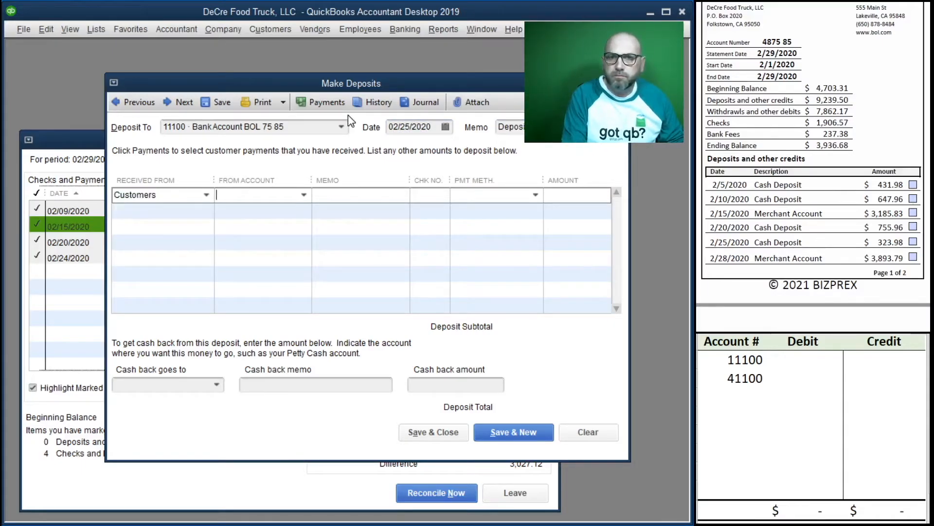
{"action": "type", "text": "41100 · Sa"}
{"action": "key", "text": "Tab"}
{"action": "type", "text": "Cash"}
{"action": "key", "text": "Tab"}
{"action": "type", "text": "Cash"}
{"action": "key", "text": "Tab"}
{"action": "type", "text": "323"}
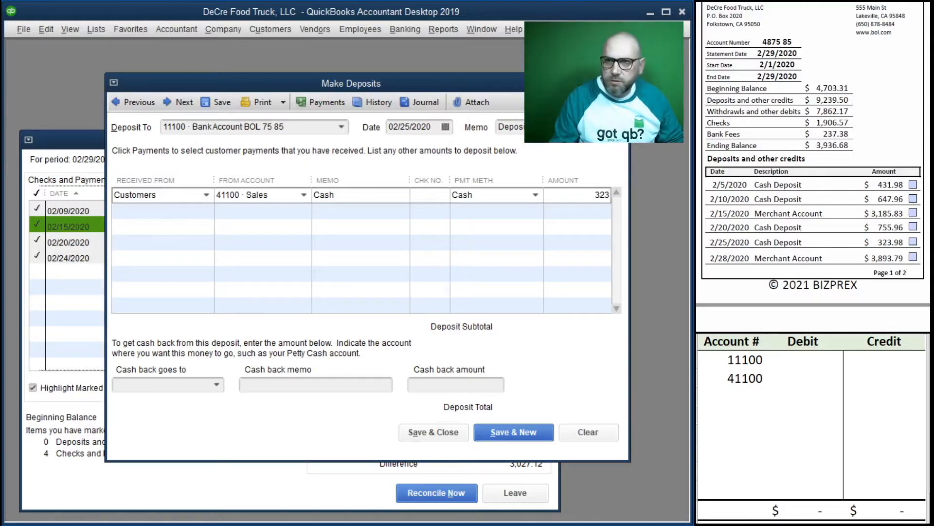
{"action": "type", "text": ".98"}
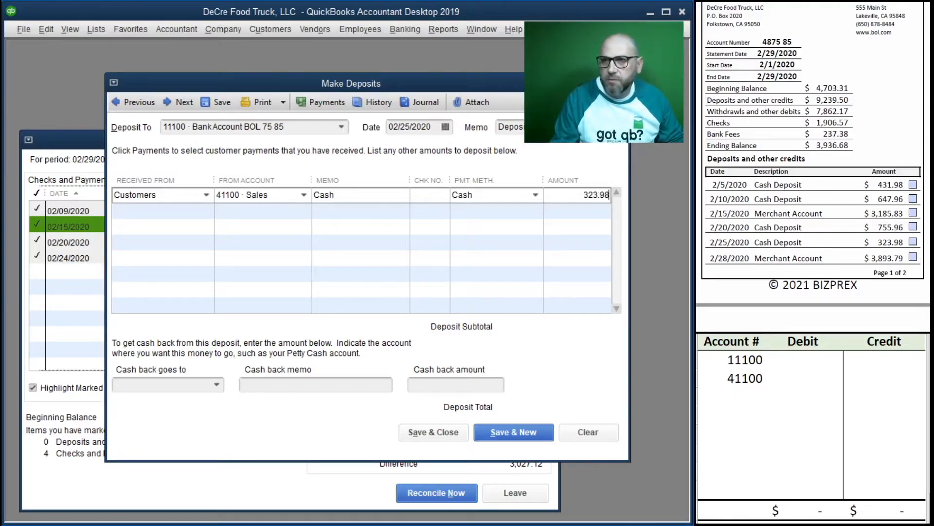
{"action": "key", "text": "Down"}
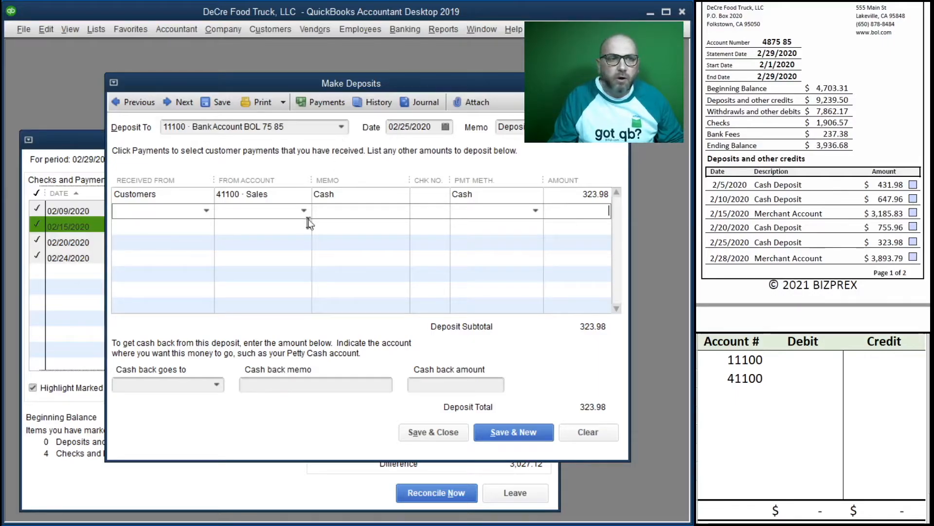
- Enter 323.98 on the worksheet as a debit to account 11100 and a credit to account 41100
{"action": "left_click_drag", "start_coordinate": [883, 378], "coordinate": [814, 369]}
{"action": "left_click", "coordinate": [813, 362]}
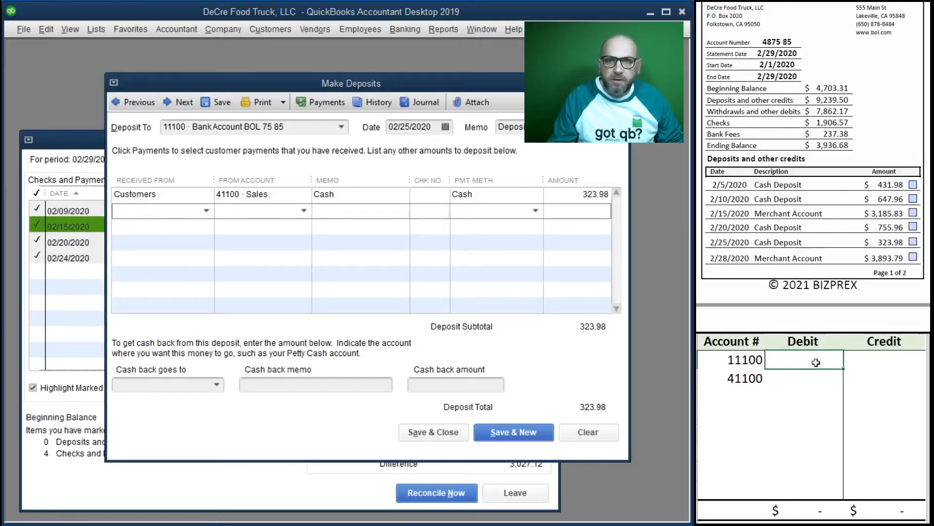
{"action": "type", "text": "3"}
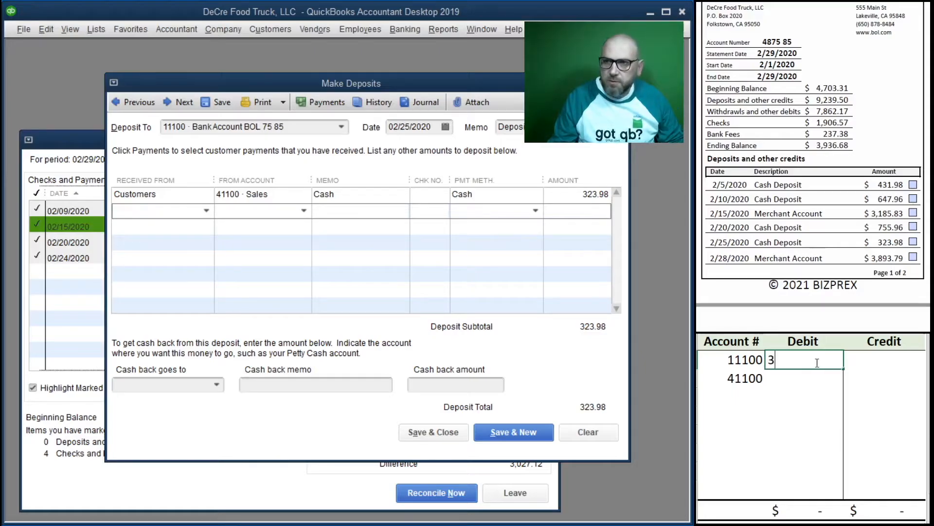
{"action": "type", "text": "23.98"}
{"action": "key", "text": "Return"}
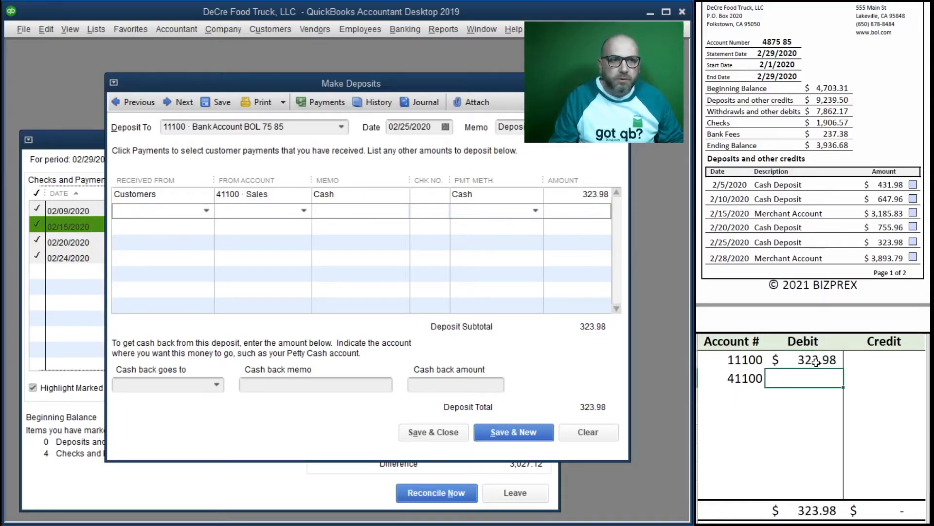
{"action": "key", "text": "Tab"}
{"action": "type", "text": "3"}
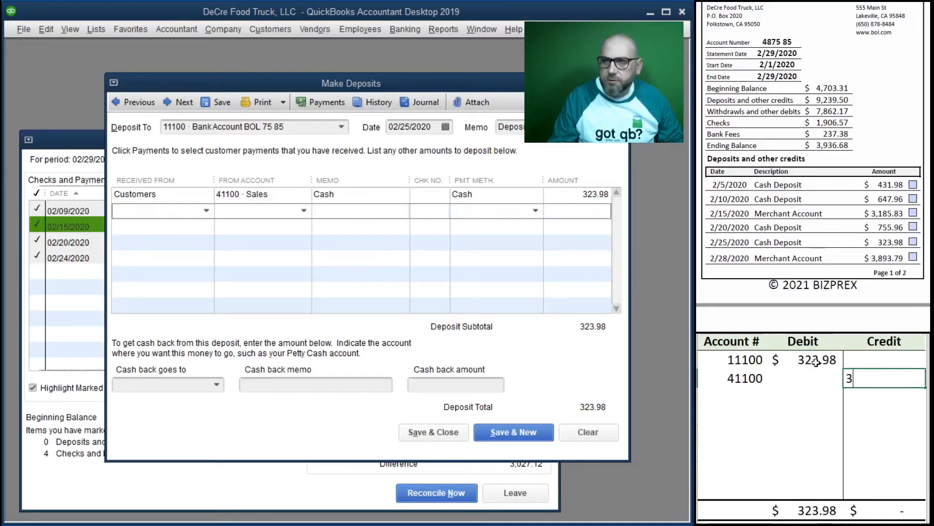
{"action": "type", "text": "23.98"}
{"action": "key", "text": "Return"}
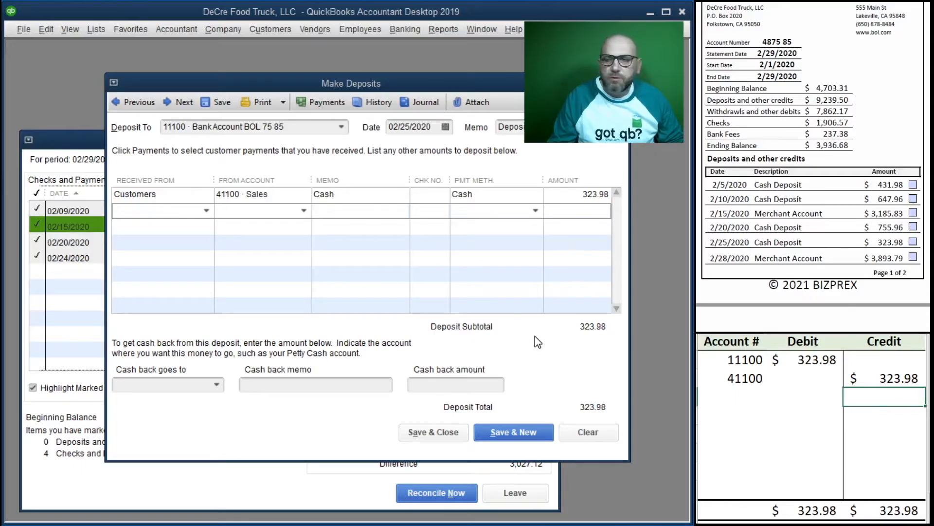
- Save the 02/25/2020 deposit, start a blank one, and clear the worksheet's debit and credit amounts
{"action": "left_click", "coordinate": [511, 431]}
{"action": "left_click_drag", "start_coordinate": [883, 382], "coordinate": [797, 361]}
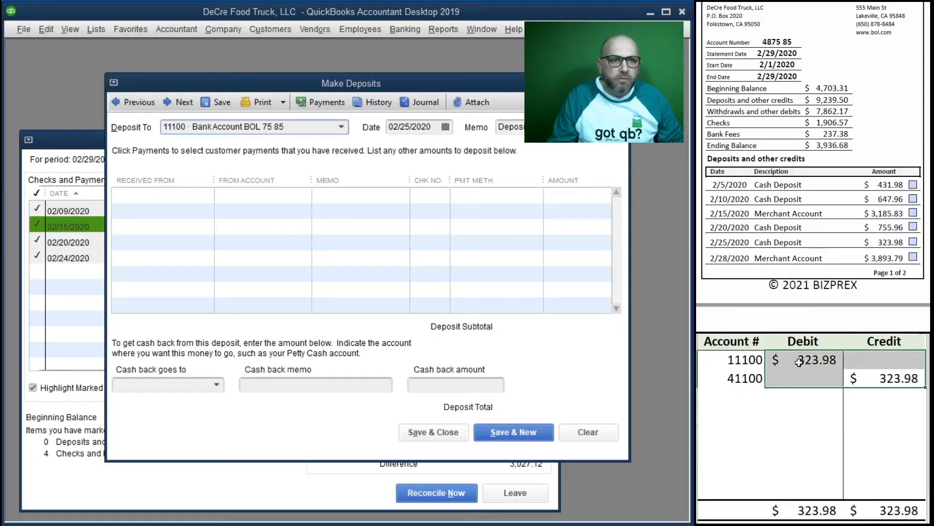
{"action": "key", "text": "Delete"}
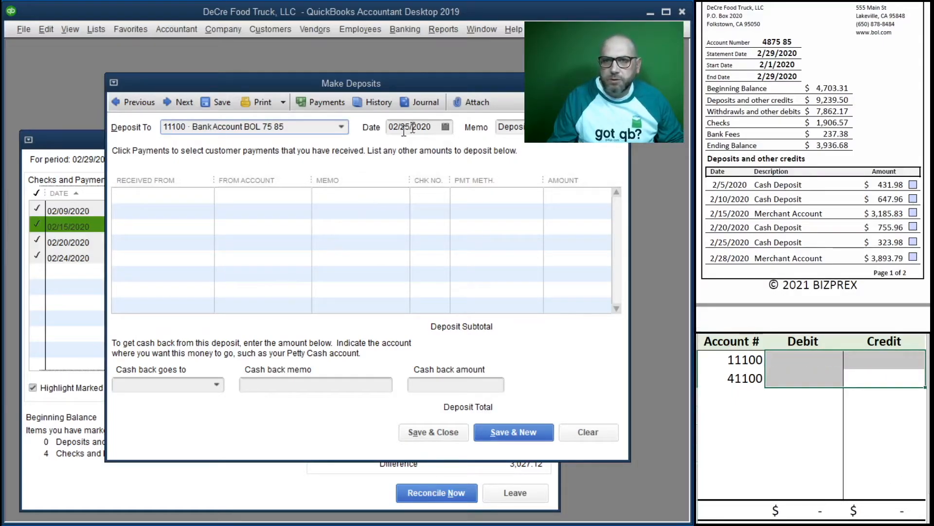
- Date the new deposit 02/28/2020 for the statement's second merchant account deposit
{"action": "left_click", "coordinate": [438, 126]}
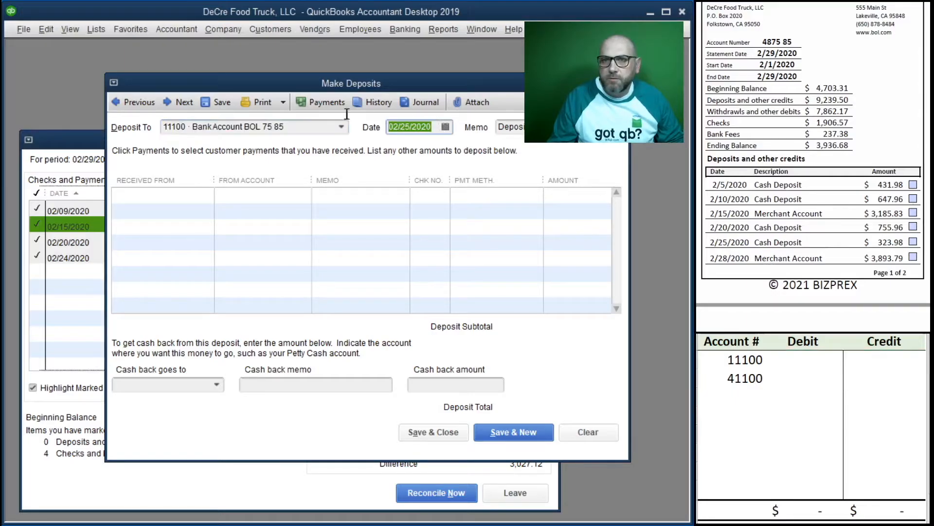
{"action": "type", "text": "2/28/2020"}
{"action": "key", "text": "Tab"}
{"action": "key", "text": "Tab"}
- Start a deposit line received from Customers, from account 41100 Sales, with payment method Merchant Account
{"action": "type", "text": "Cu"}
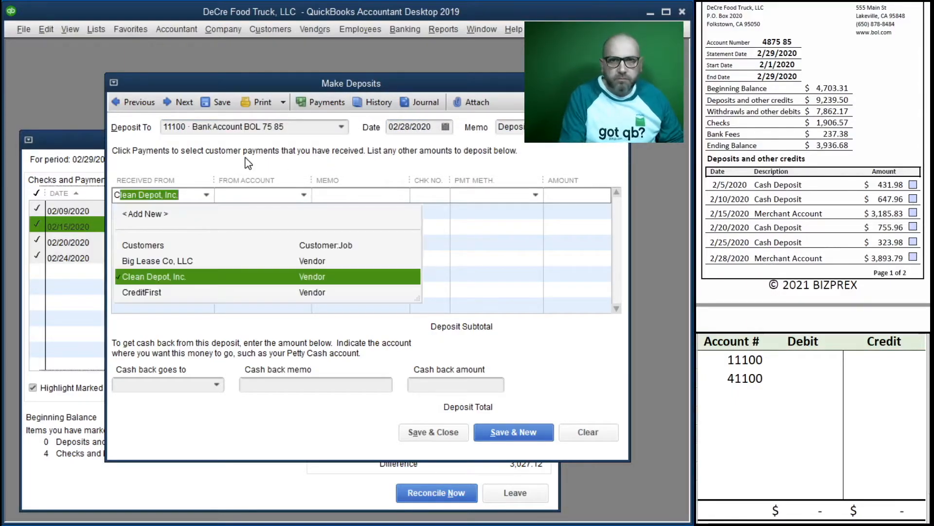
{"action": "key", "text": "Tab"}
{"action": "type", "text": "41100"}
{"action": "key", "text": "Tab"}
{"action": "key", "text": "Tab"}
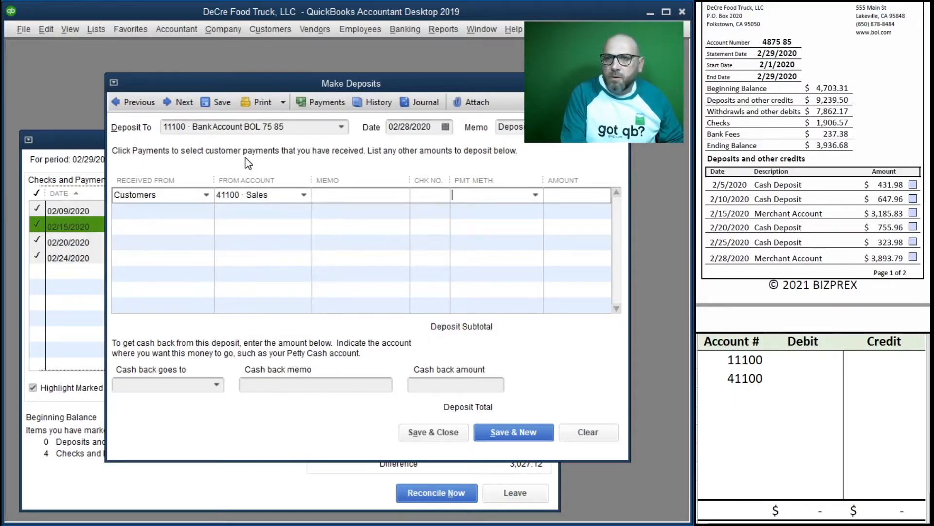
{"action": "type", "text": "me"}
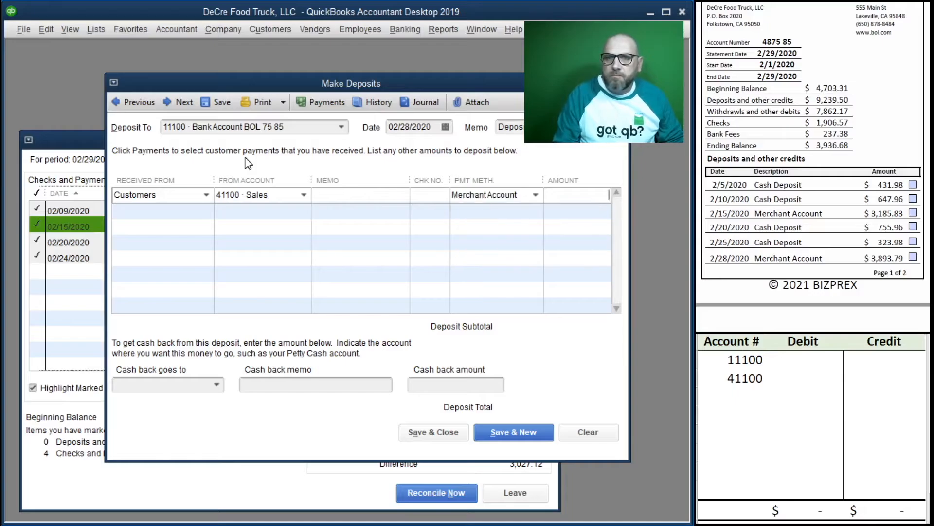
- Complete the deposit line with memo Merchant Account and amount 3,893.79
{"action": "key", "text": "shift+Tab"}
{"action": "key", "text": "shift+Tab"}
{"action": "type", "text": "M"}
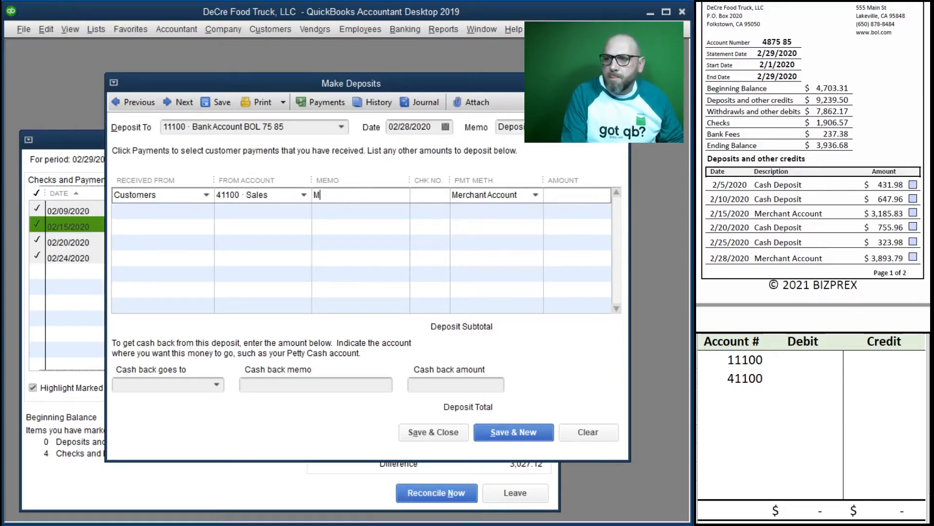
{"action": "type", "text": "erchant Account"}
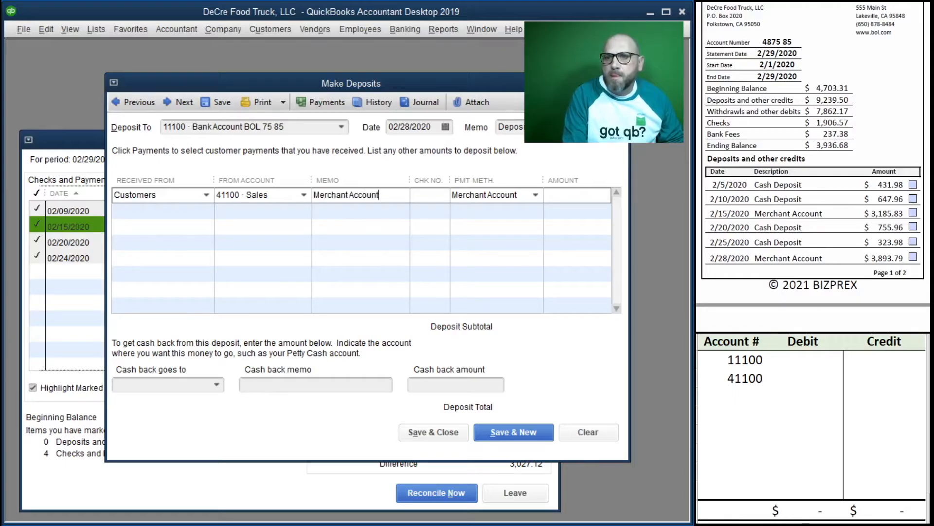
{"action": "key", "text": "Tab"}
{"action": "key", "text": "Tab"}
{"action": "key", "text": "Tab"}
{"action": "type", "text": "3"}
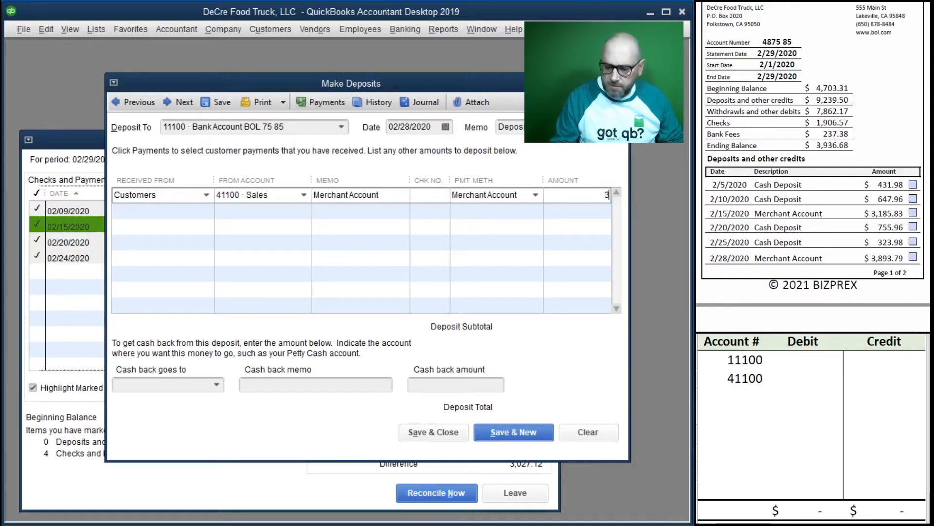
{"action": "type", "text": "8"}
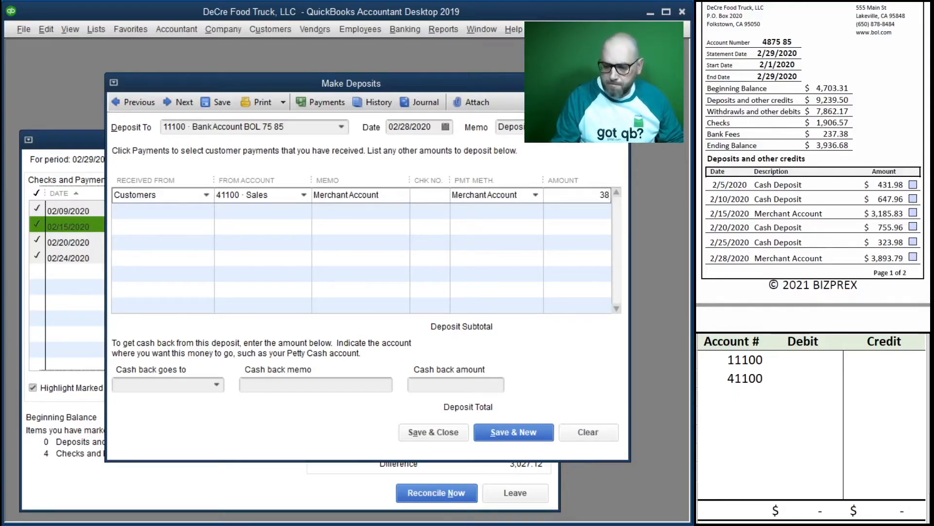
{"action": "type", "text": "93.79"}
{"action": "key", "text": "Tab"}
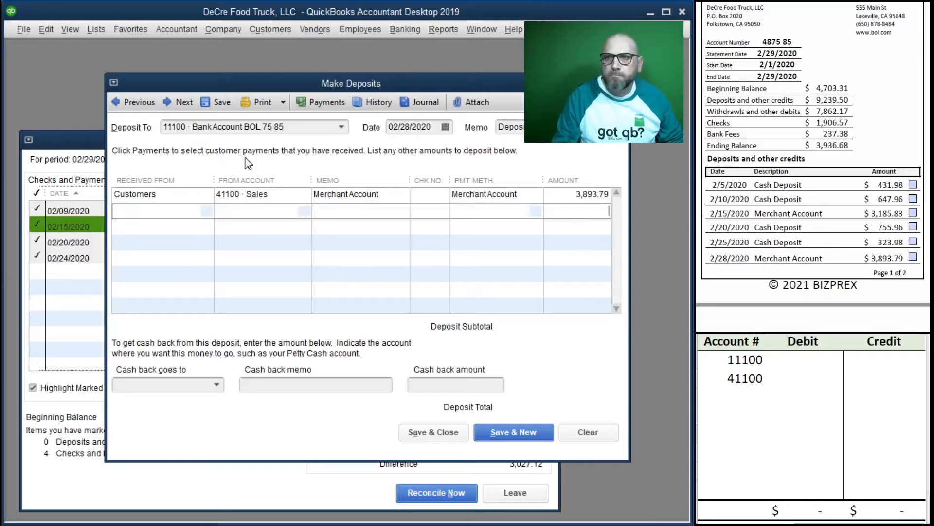
- Enter 3,893.79 on the worksheet as a debit to account 11100 and a credit to account 41100
{"action": "left_click", "coordinate": [812, 360]}
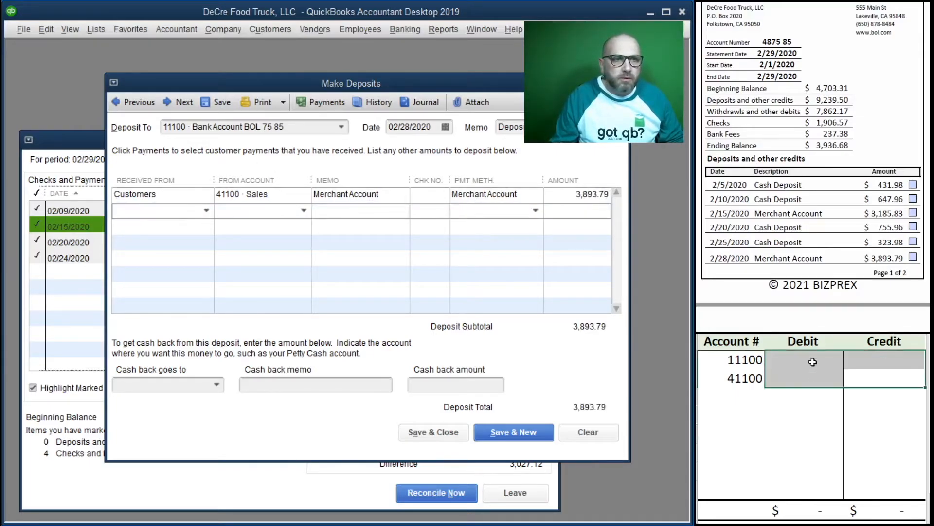
{"action": "type", "text": "3893.79"}
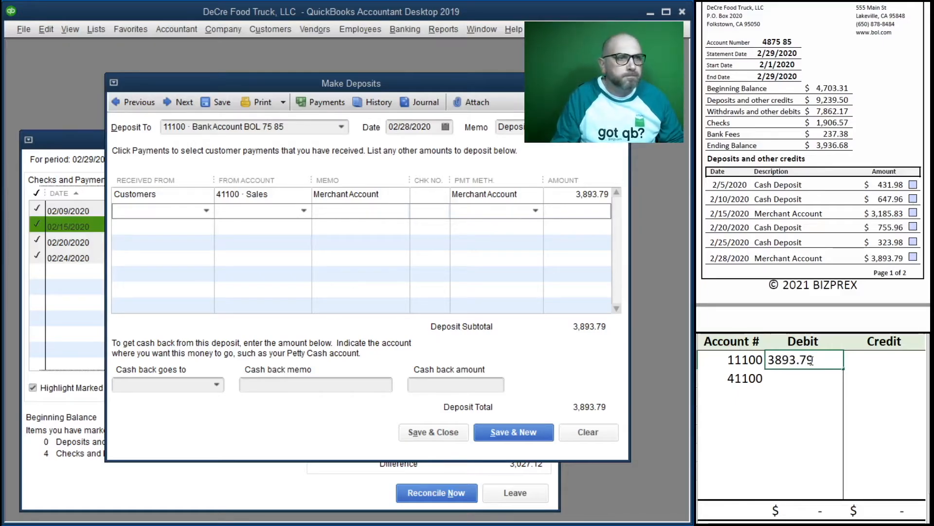
{"action": "key", "text": "Return"}
{"action": "key", "text": "Right"}
{"action": "type", "text": "3,8"}
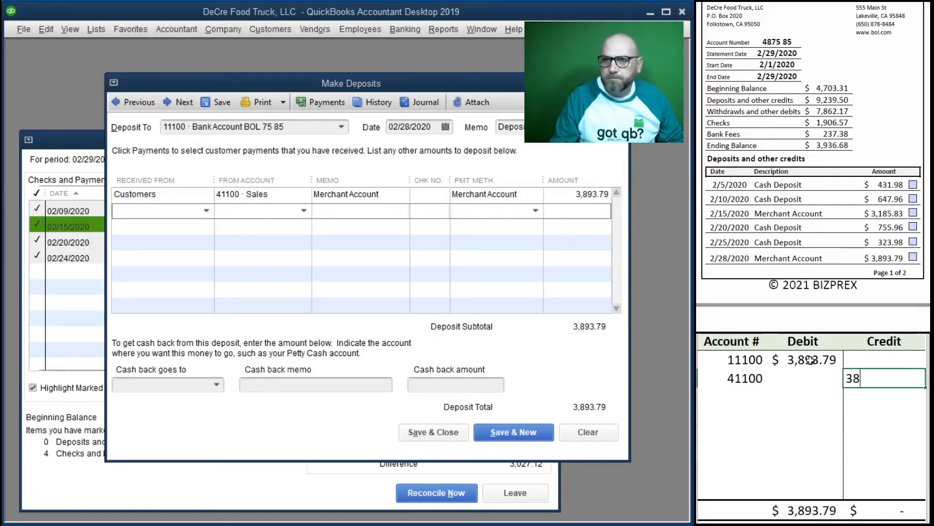
{"action": "type", "text": "93.79"}
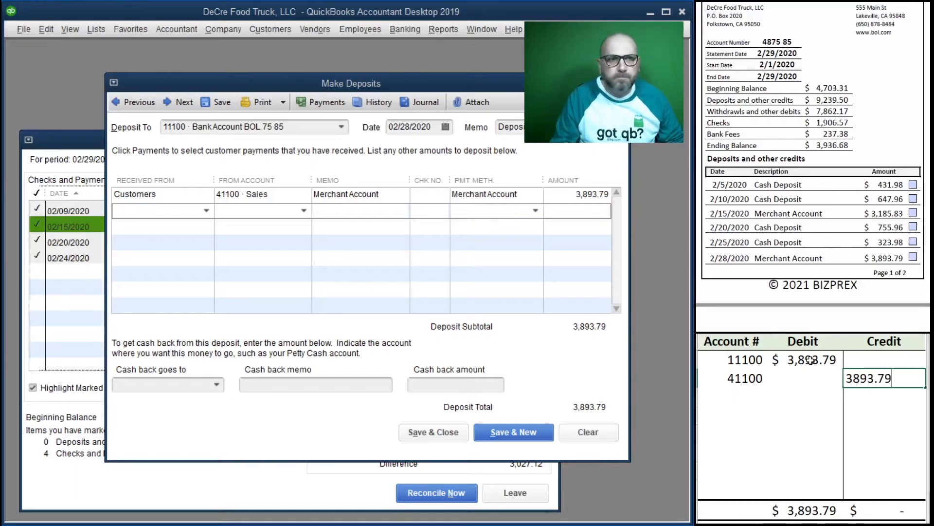
{"action": "key", "text": "Return"}
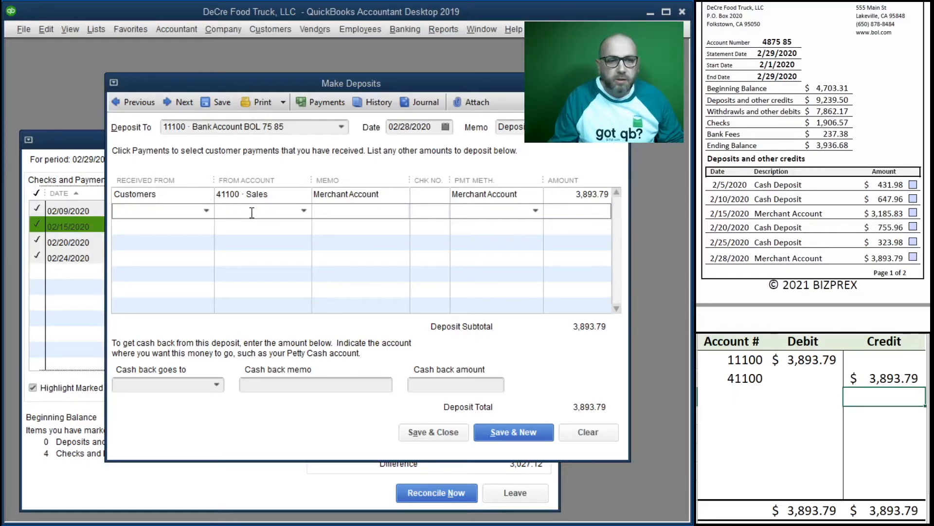
- Save and close the 02/28/2020 merchant account deposit, and clear its debit and credit lines from the worksheet
{"action": "left_click", "coordinate": [435, 433]}
{"action": "left_click_drag", "start_coordinate": [884, 378], "coordinate": [750, 365]}
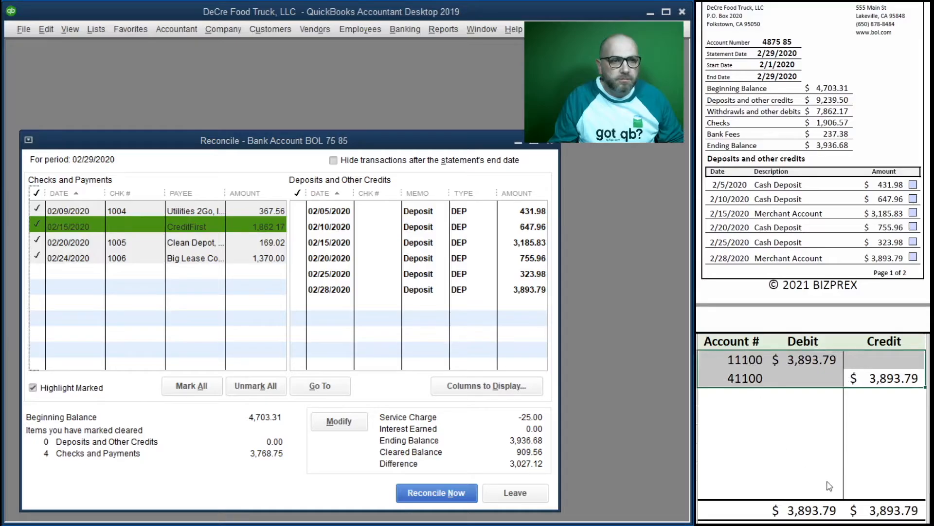
{"action": "key", "text": "Delete"}
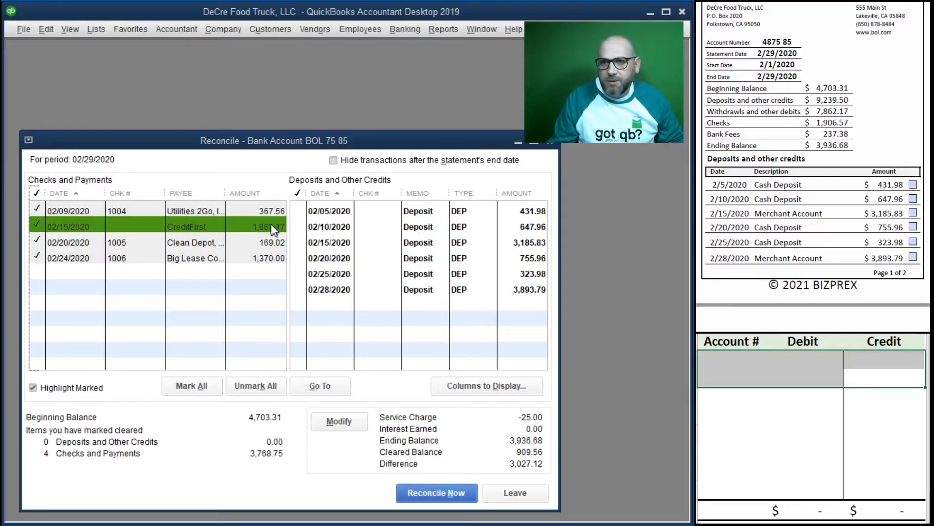
- Mark the 02/05, 02/10 and 02/15/2020 deposits as cleared in the reconciliation and check them off on the bank statement
{"action": "left_click", "coordinate": [297, 211]}
{"action": "left_click", "coordinate": [914, 185]}
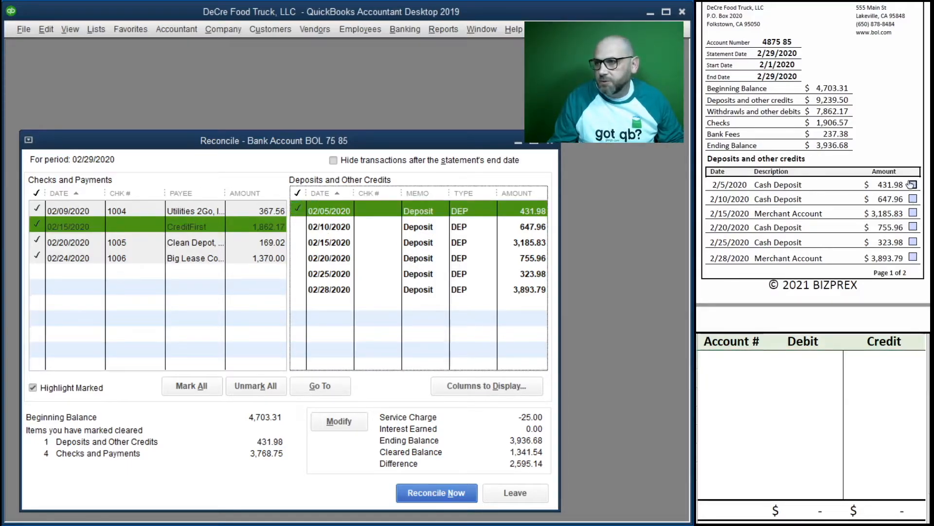
{"action": "left_click", "coordinate": [298, 227]}
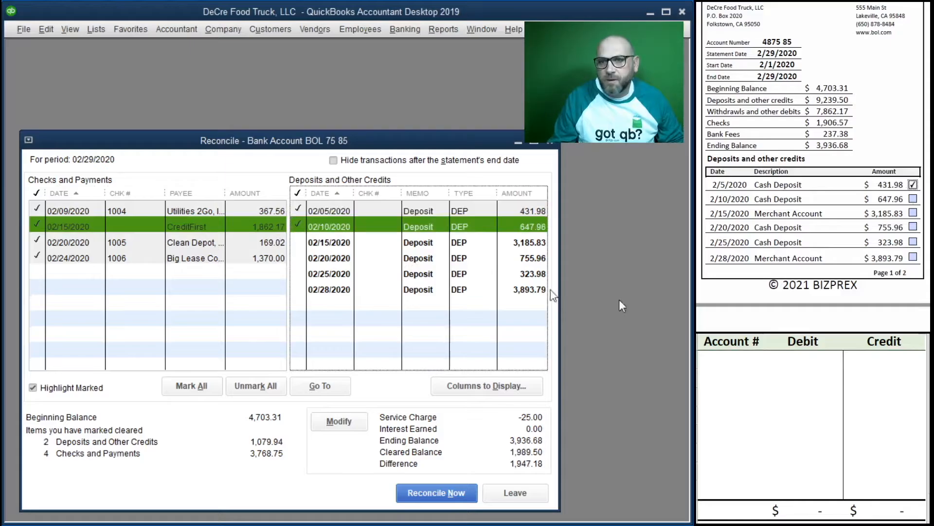
{"action": "left_click", "coordinate": [913, 199]}
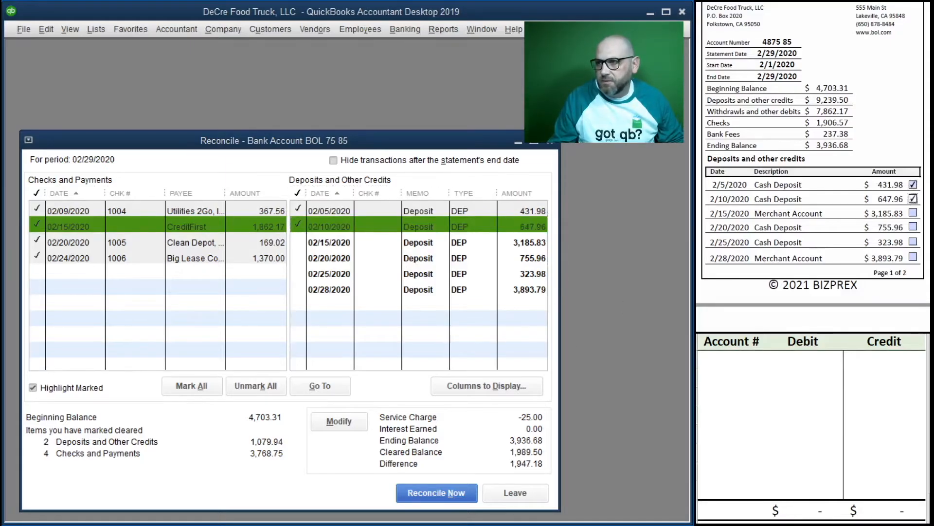
{"action": "left_click", "coordinate": [300, 246]}
{"action": "left_click", "coordinate": [913, 213]}
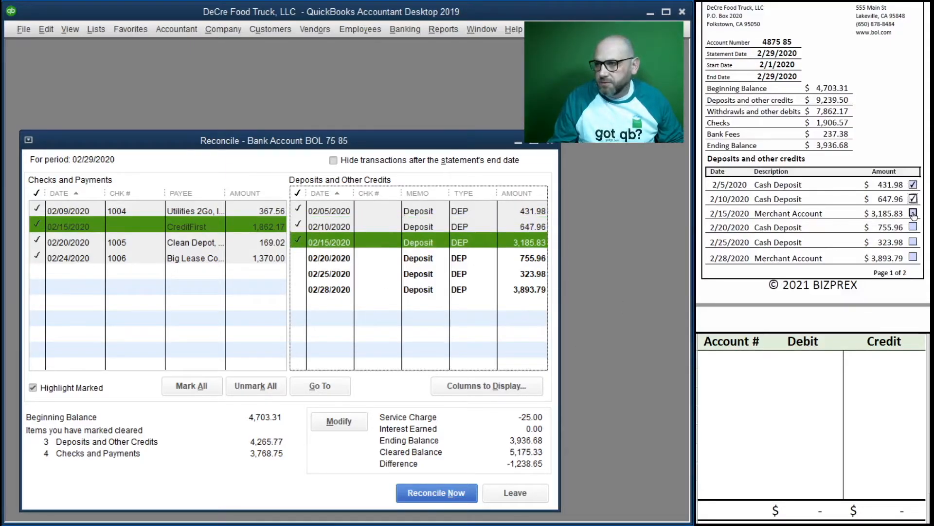
- Mark the 02/20, 02/25 and 02/28/2020 deposits as cleared in the reconciliation and check them off on the bank statement
{"action": "left_click", "coordinate": [298, 258]}
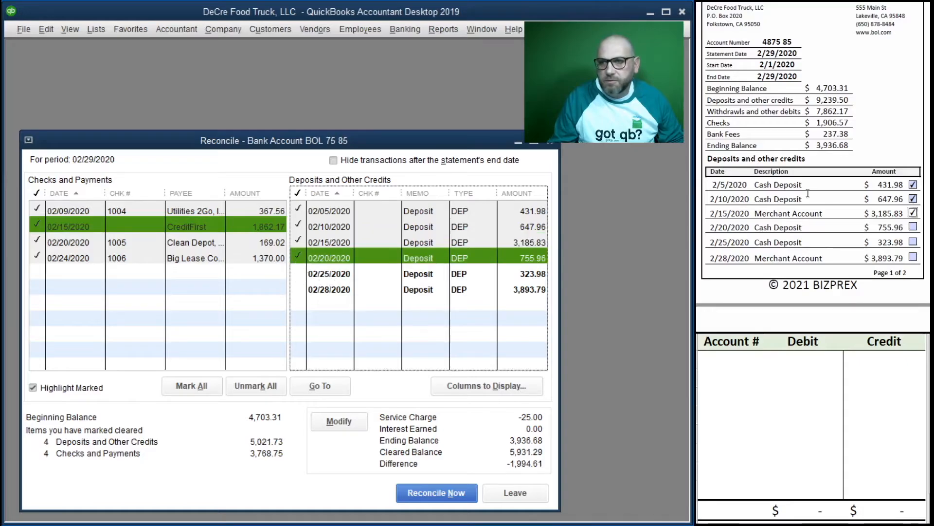
{"action": "left_click", "coordinate": [913, 228]}
{"action": "left_click", "coordinate": [299, 273]}
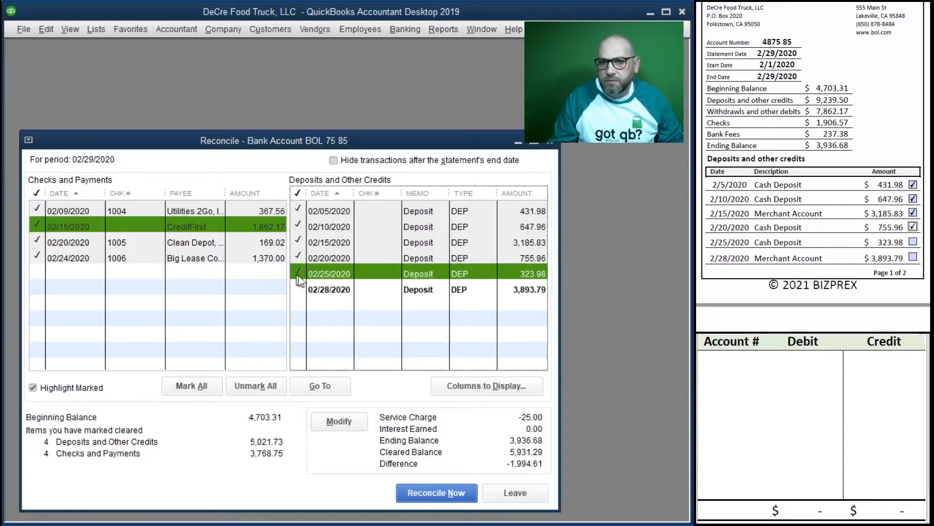
{"action": "left_click", "coordinate": [913, 242]}
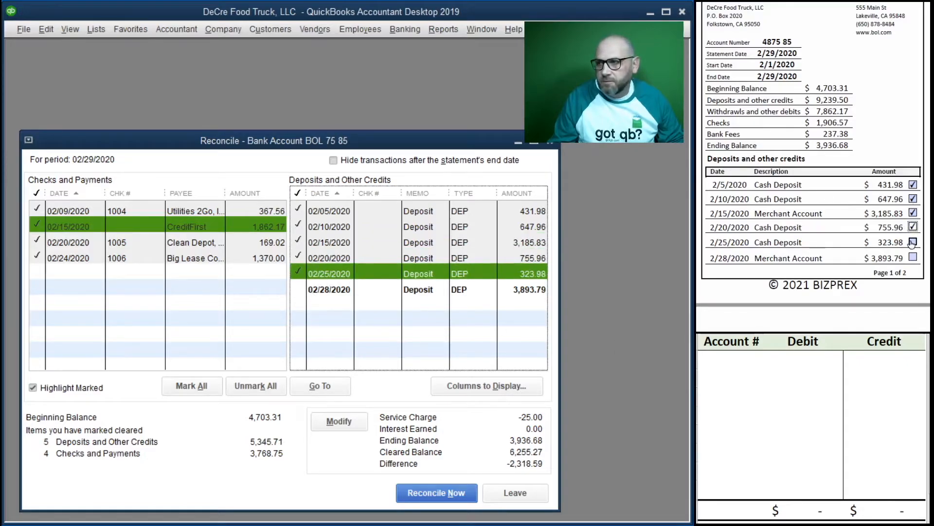
{"action": "left_click", "coordinate": [299, 289]}
{"action": "left_click", "coordinate": [913, 258]}
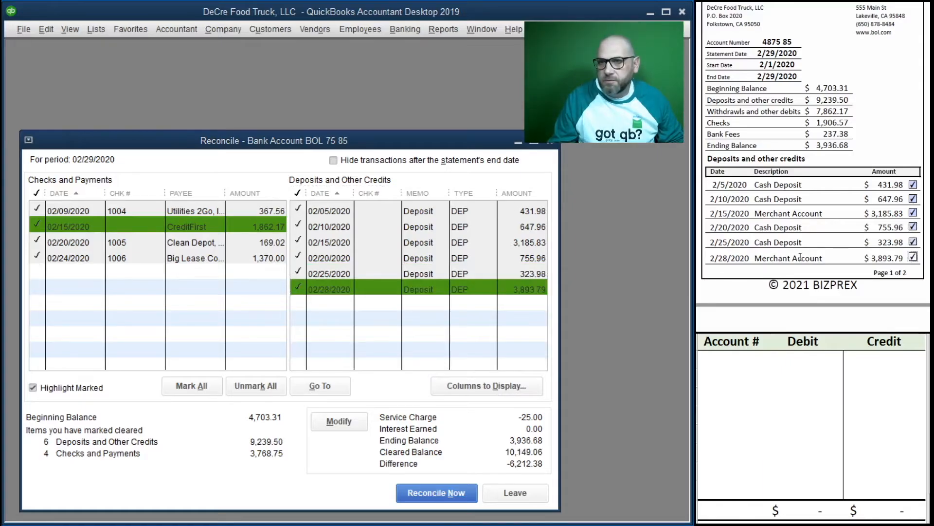
- Check off the 2/28/2020 Monthly Service Fee of 25.00 on the second page of the bank statement
{"action": "scroll", "coordinate": [842, 222], "scroll_direction": "down", "scroll_amount": 3}
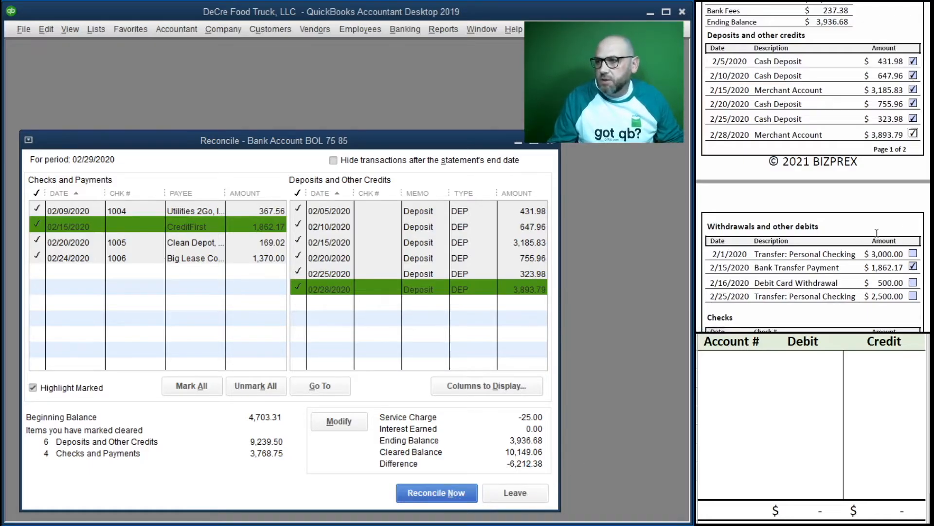
{"action": "scroll", "coordinate": [866, 232], "scroll_direction": "down", "scroll_amount": 5}
{"action": "scroll", "coordinate": [867, 232], "scroll_direction": "up", "scroll_amount": 3}
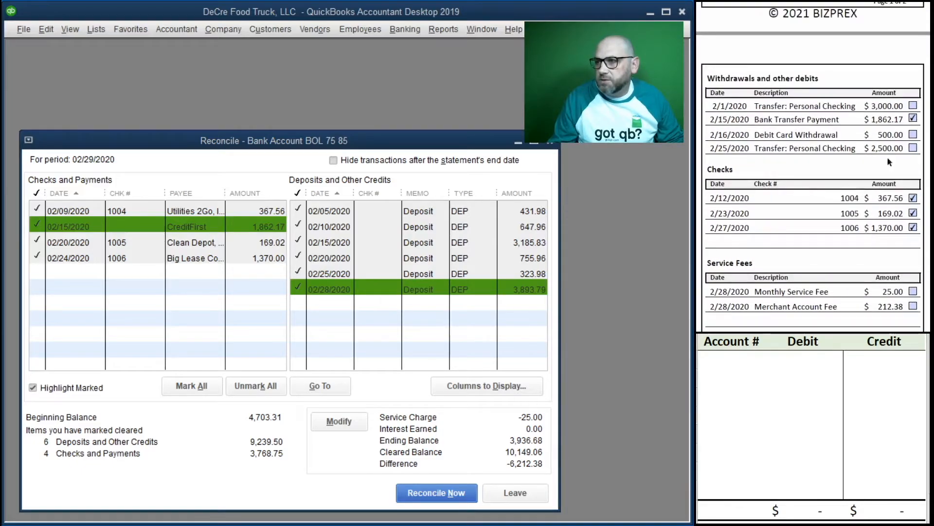
{"action": "scroll", "coordinate": [886, 146], "scroll_direction": "down", "scroll_amount": 1}
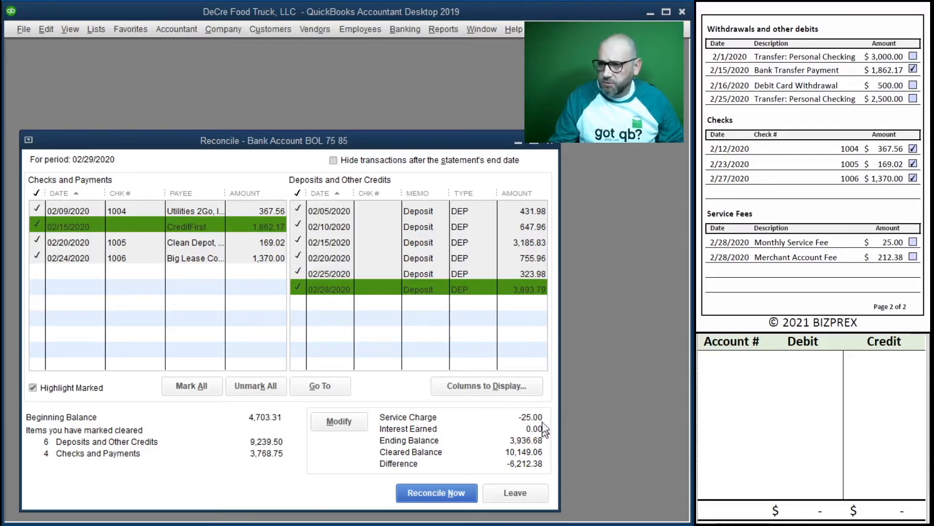
{"action": "left_click", "coordinate": [913, 242]}
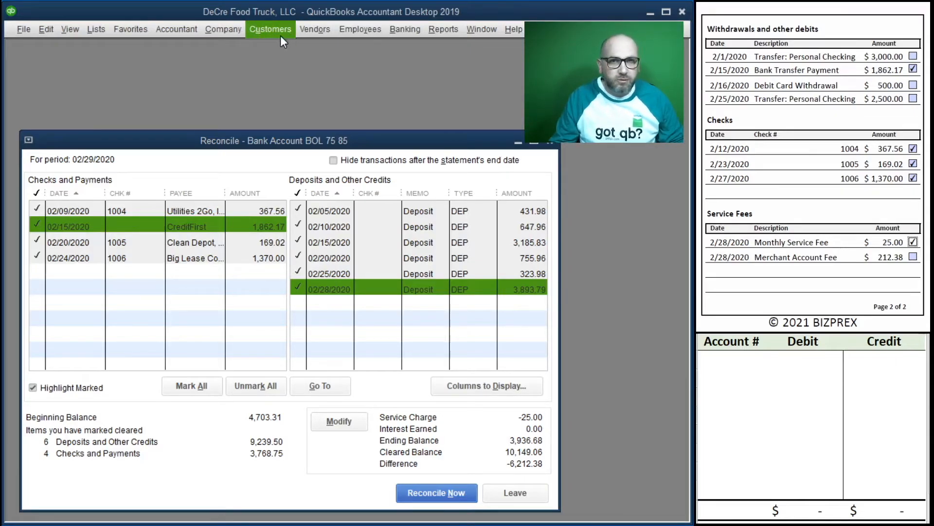
- Start a general journal entry dated 02/01/2020 with entry number Draw for the first personal checking transfer
{"action": "left_click", "coordinate": [225, 29]}
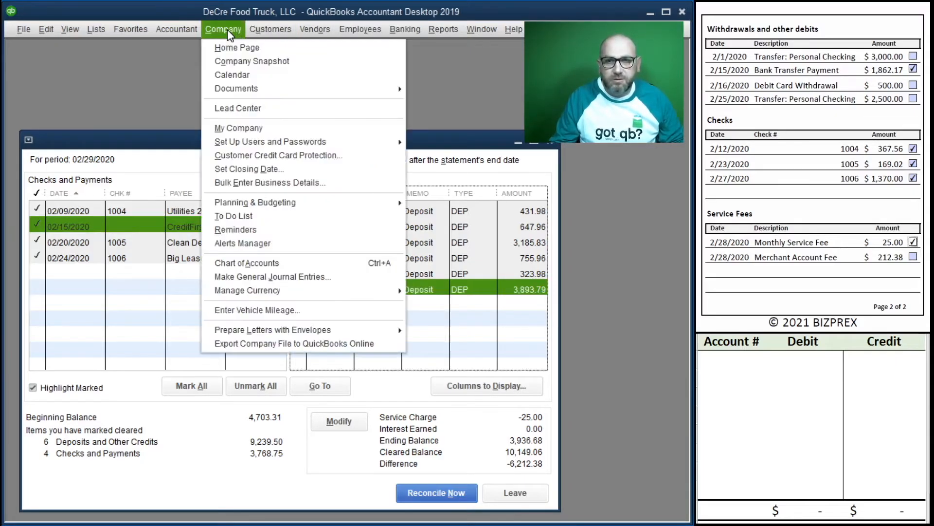
{"action": "left_click", "coordinate": [301, 276]}
{"action": "left_click", "coordinate": [244, 227]}
{"action": "left_click", "coordinate": [343, 253]}
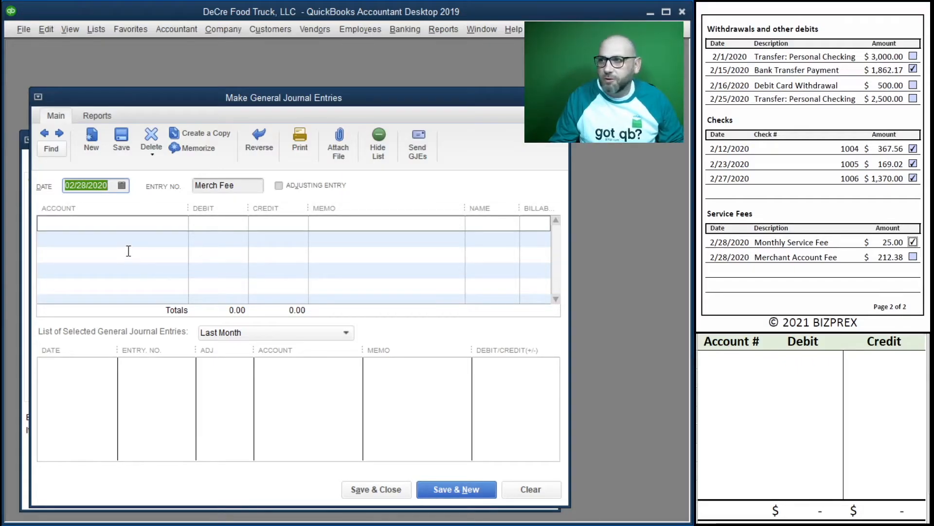
{"action": "type", "text": "2/01/2020"}
{"action": "key", "text": "Tab"}
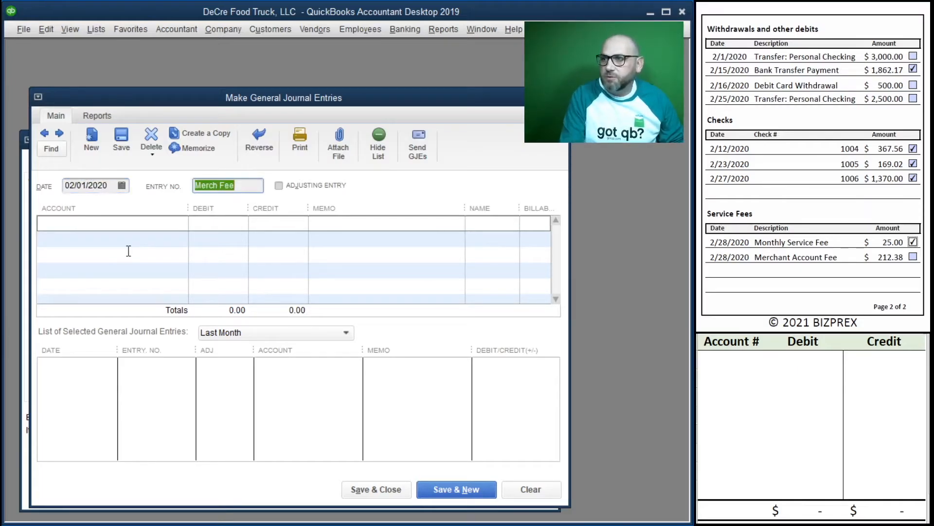
{"action": "type", "text": "Draw"}
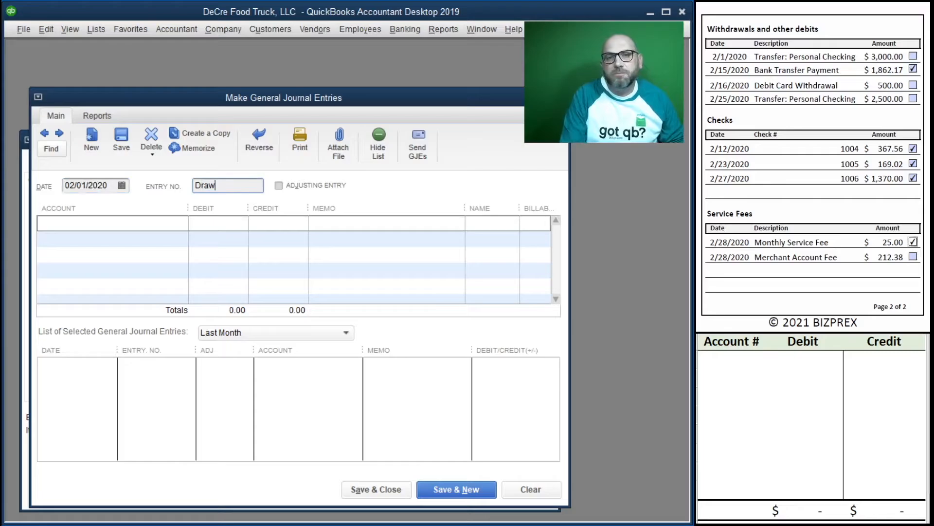
{"action": "key", "text": "Tab"}
- Enter the first journal line as a 3,000.00 credit to bank account 11100 with memo Draw
{"action": "left_click", "coordinate": [172, 225]}
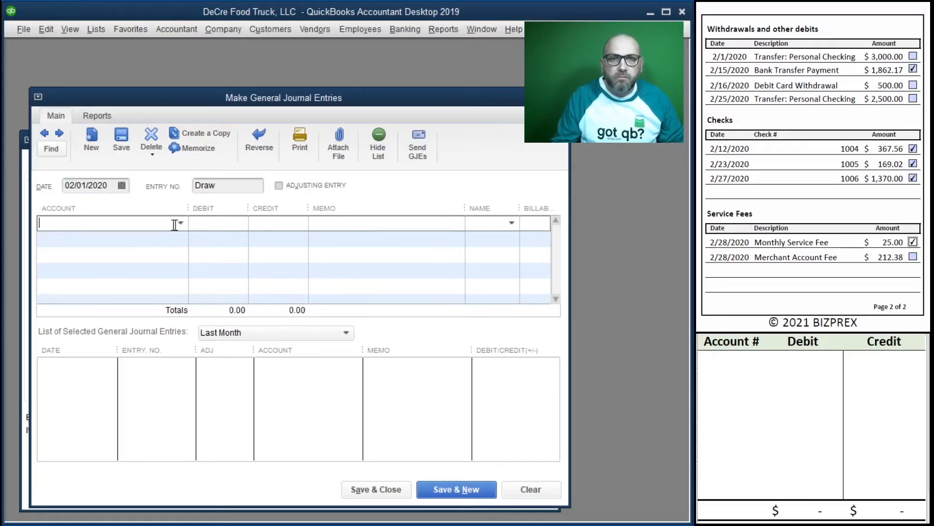
{"action": "left_click", "coordinate": [181, 224]}
{"action": "left_click", "coordinate": [117, 288]}
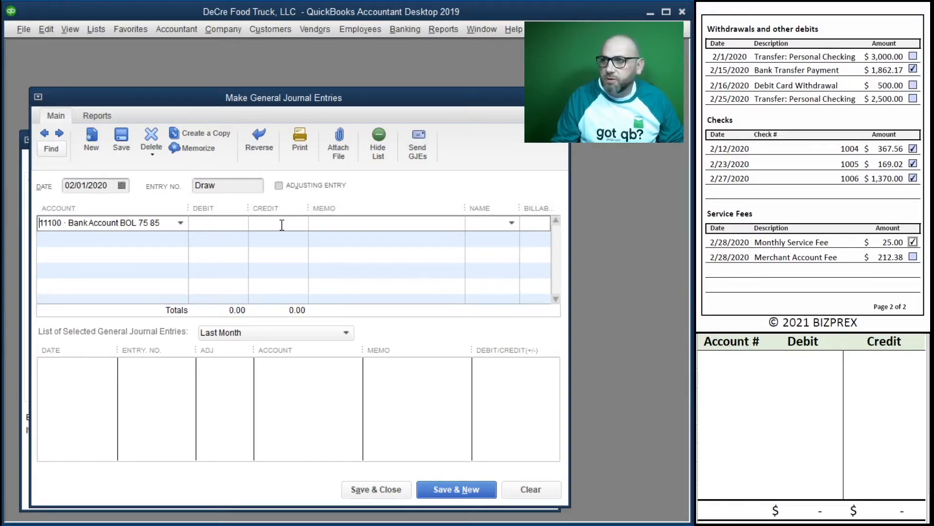
{"action": "key", "text": "Tab"}
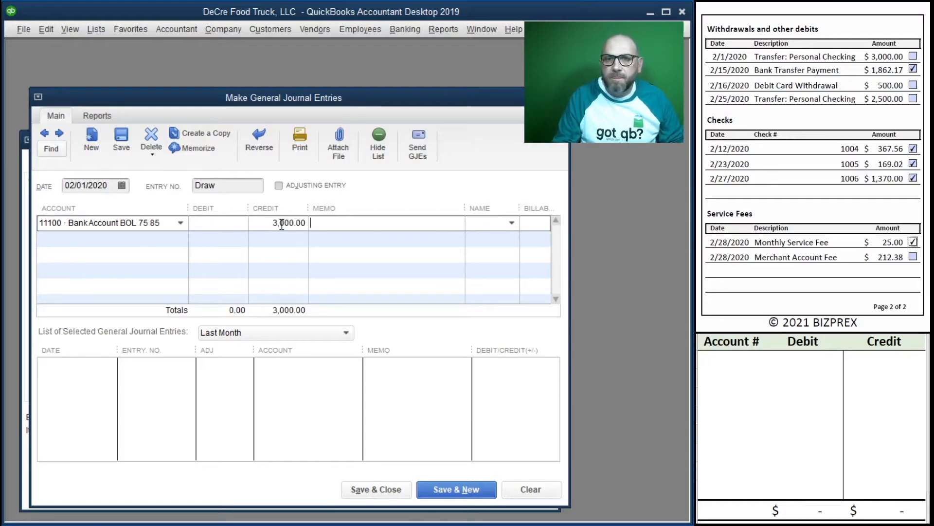
{"action": "type", "text": "Draw"}
{"action": "key", "text": "Tab"}
- Assign the offsetting 3,000.00 debit line of the journal entry to account 30700 Members Draw
{"action": "key", "text": "Tab"}
{"action": "type", "text": "Dra"}
{"action": "key", "text": "BackSpace"}
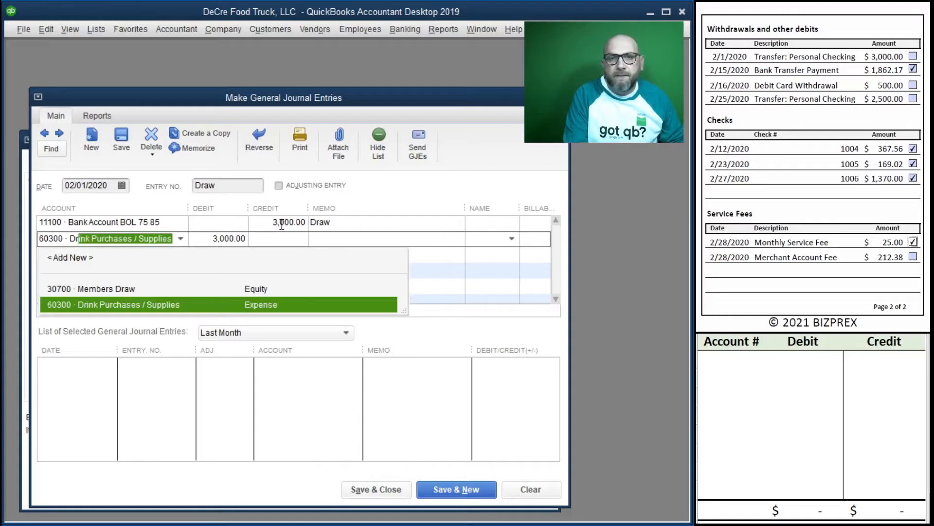
{"action": "type", "text": "a"}
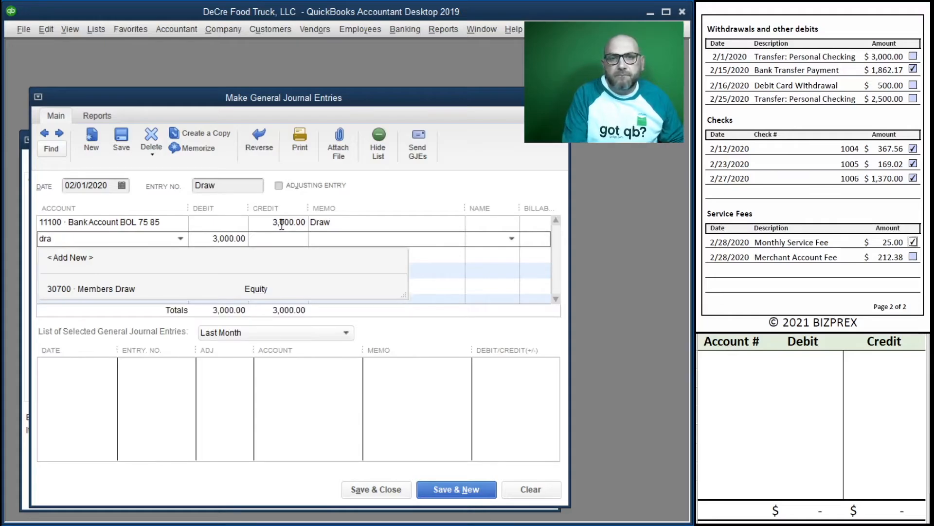
{"action": "left_click", "coordinate": [171, 287]}
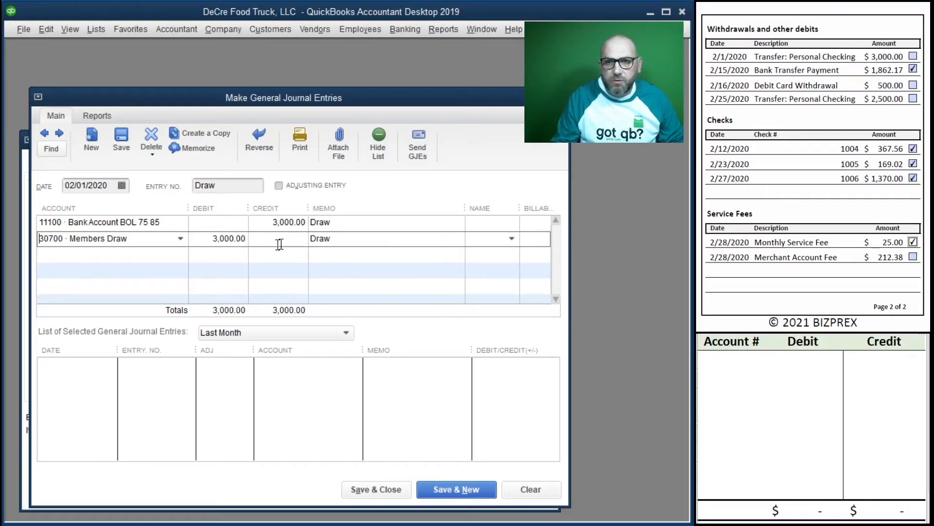
- Enter 3,000 on the worksheet as a credit to account 11100 and a debit to account 30700
{"action": "left_click", "coordinate": [734, 360]}
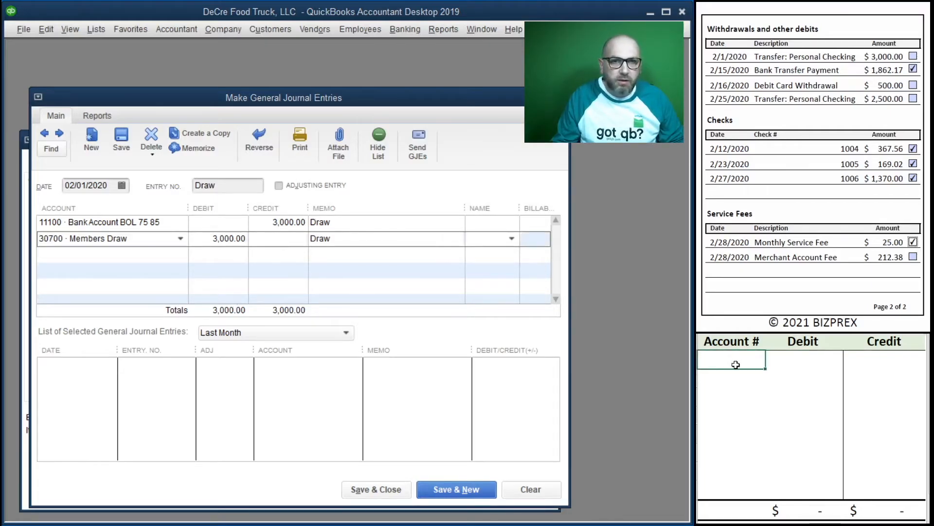
{"action": "type", "text": "11100"}
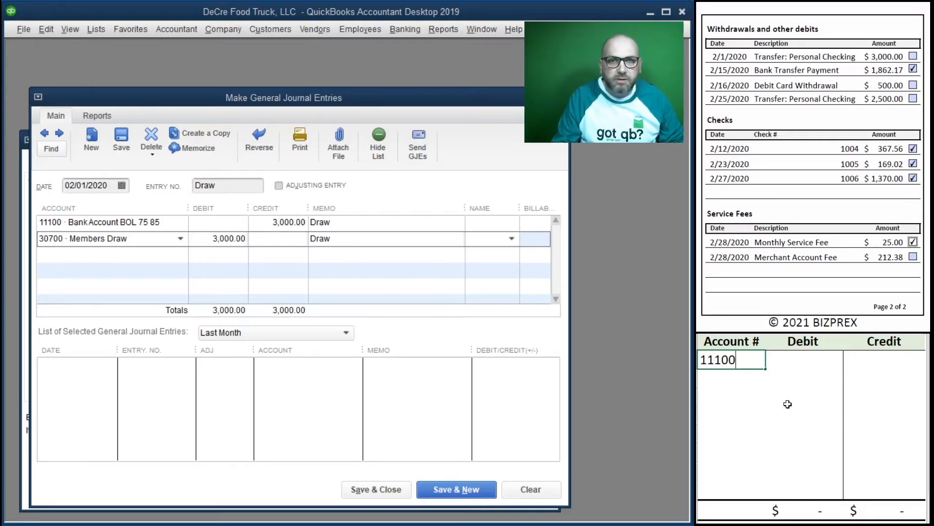
{"action": "key", "text": "Tab"}
{"action": "key", "text": "Tab"}
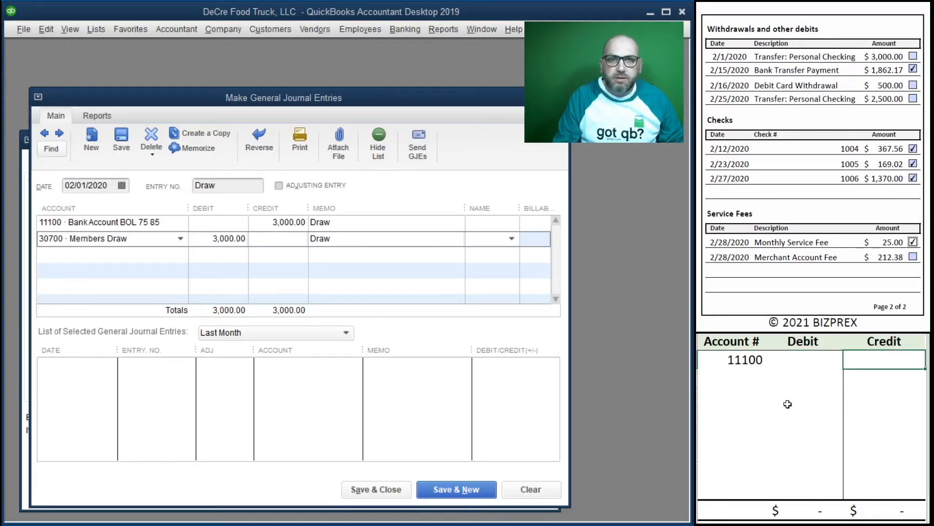
{"action": "type", "text": "3000"}
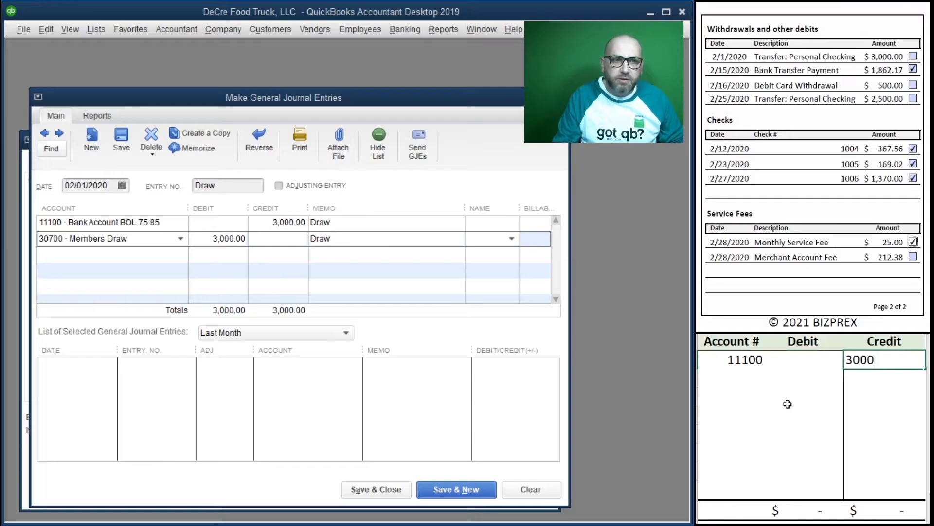
{"action": "key", "text": "Return"}
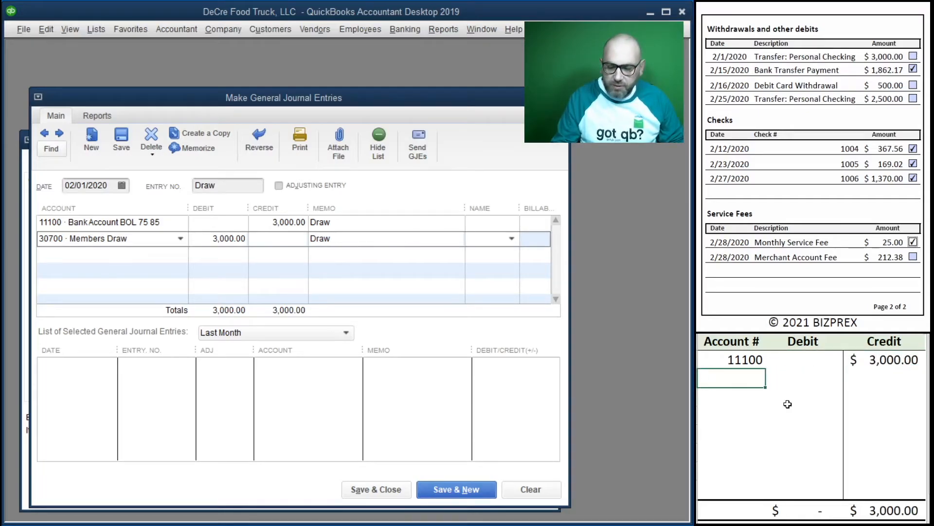
{"action": "type", "text": "30700"}
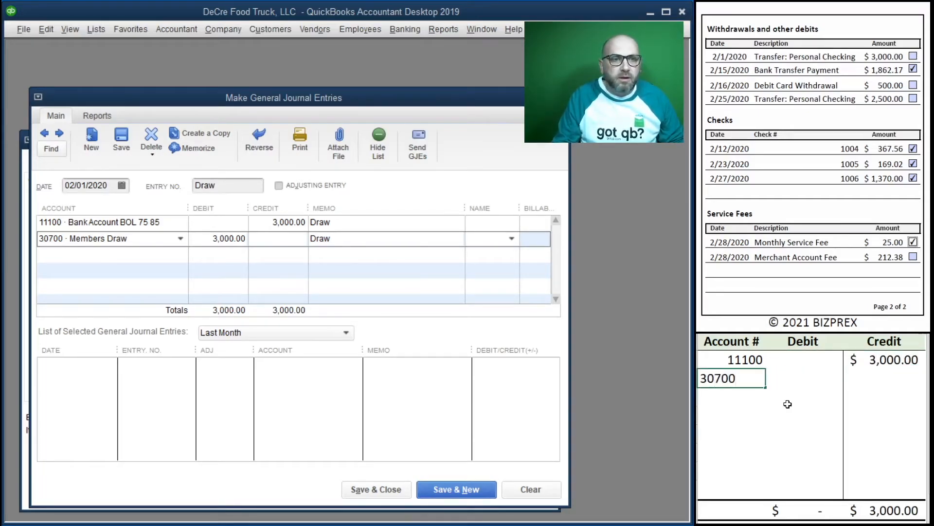
{"action": "key", "text": "Tab"}
{"action": "type", "text": "3,000"}
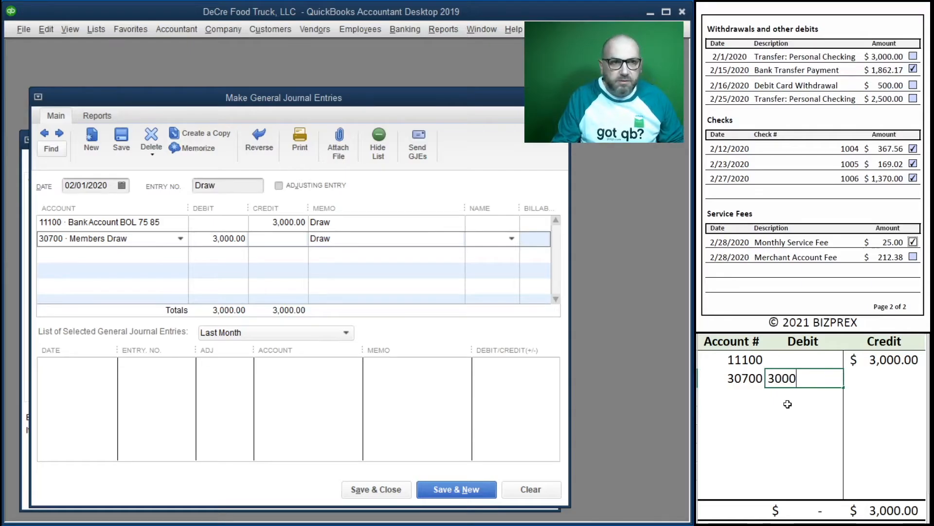
{"action": "key", "text": "Return"}
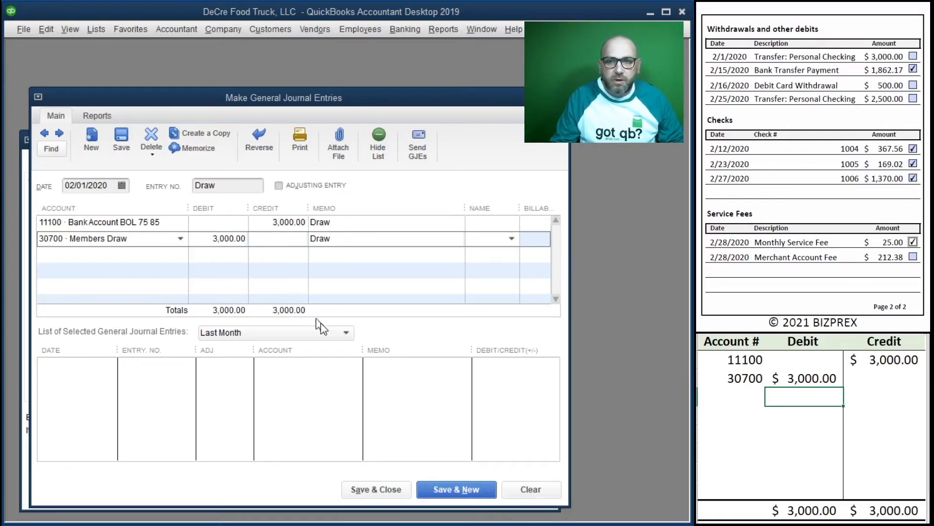
- Save the 02/01/2020 Draw journal entry, start a new one, and clear the entry's lines from the worksheet
{"action": "left_click", "coordinate": [460, 490]}
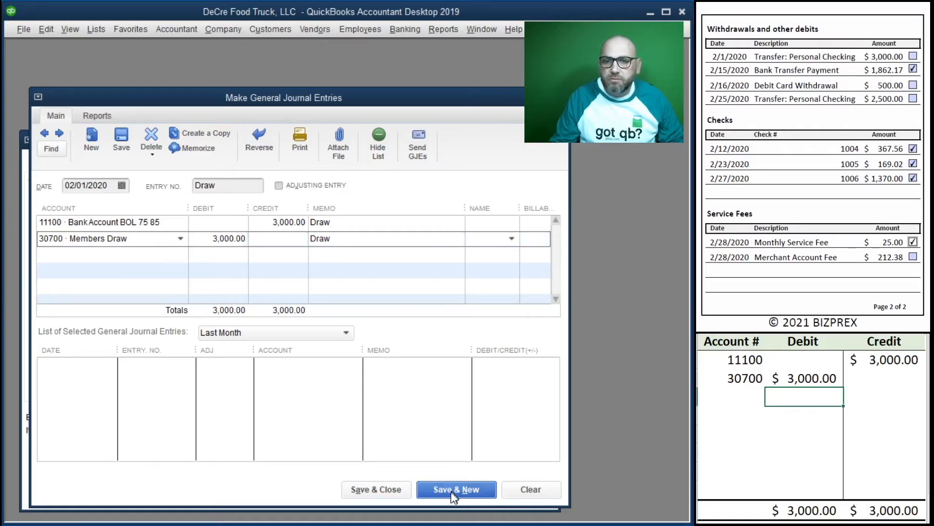
{"action": "left_click_drag", "start_coordinate": [888, 374], "coordinate": [754, 370]}
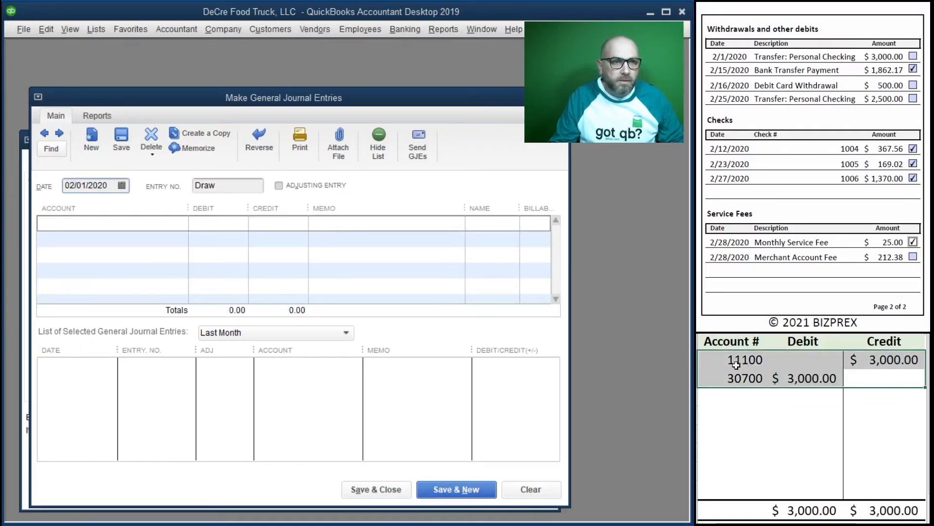
{"action": "key", "text": "Delete"}
{"action": "left_click", "coordinate": [804, 433]}
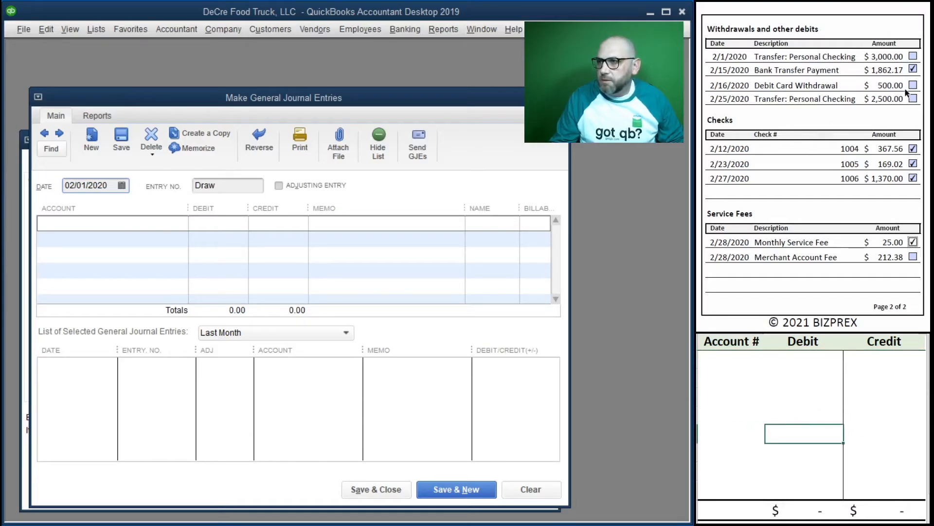
- Set the date of the new Draw journal entry to 02/16/2020
{"action": "left_click", "coordinate": [116, 189]}
{"action": "type", "text": "2/16/2020"}
{"action": "key", "text": "Tab"}
{"action": "key", "text": "Tab"}
{"action": "key", "text": "Tab"}
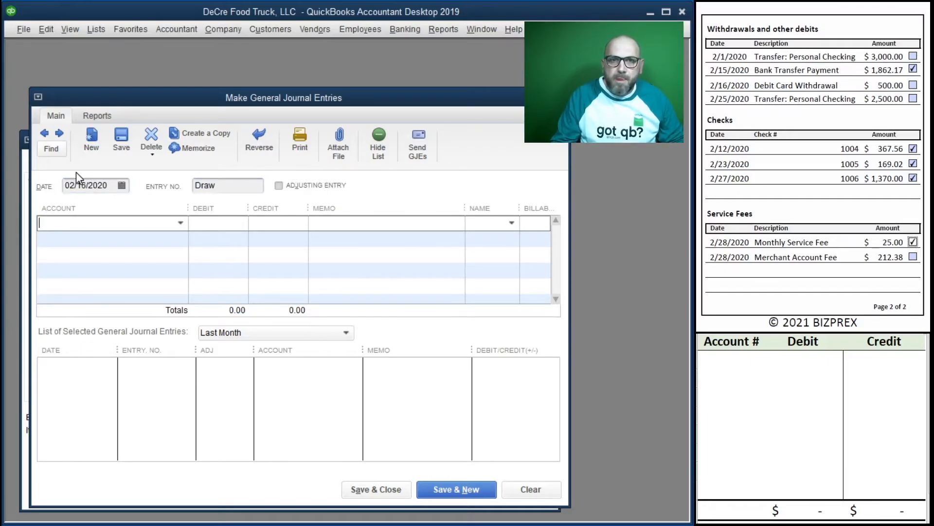
- Credit bank account 11100 for 500.00 with memo Draw and assign the offsetting debit line to account 30700 Members Draw
{"action": "left_click", "coordinate": [181, 224]}
{"action": "left_click", "coordinate": [156, 290]}
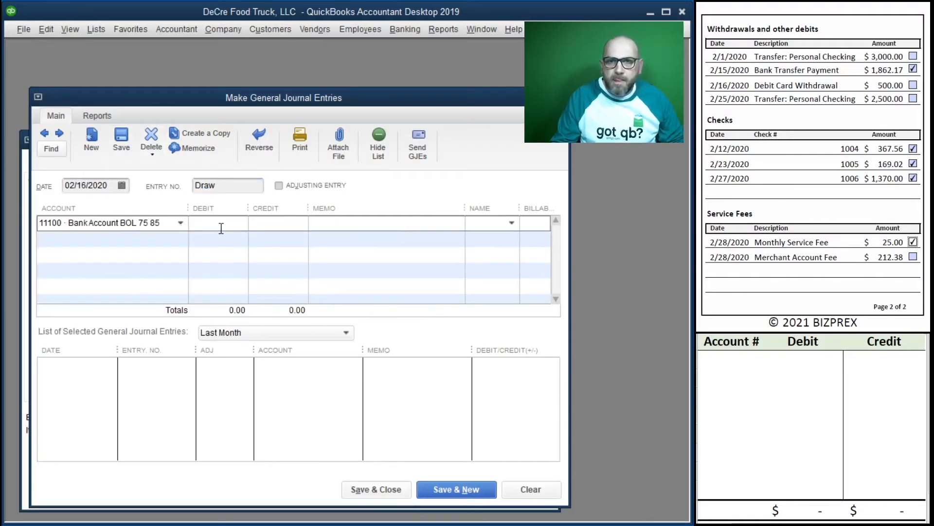
{"action": "left_click", "coordinate": [268, 222]}
{"action": "type", "text": "500"}
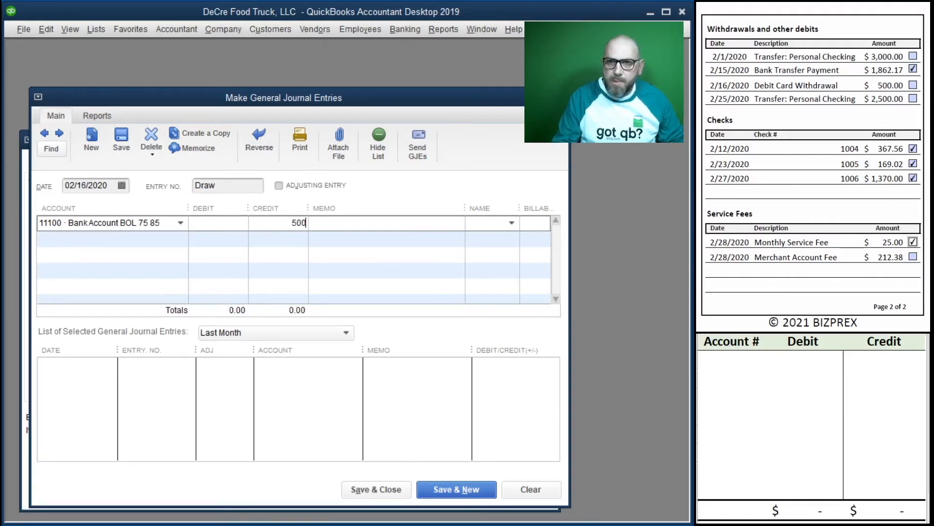
{"action": "key", "text": "Tab"}
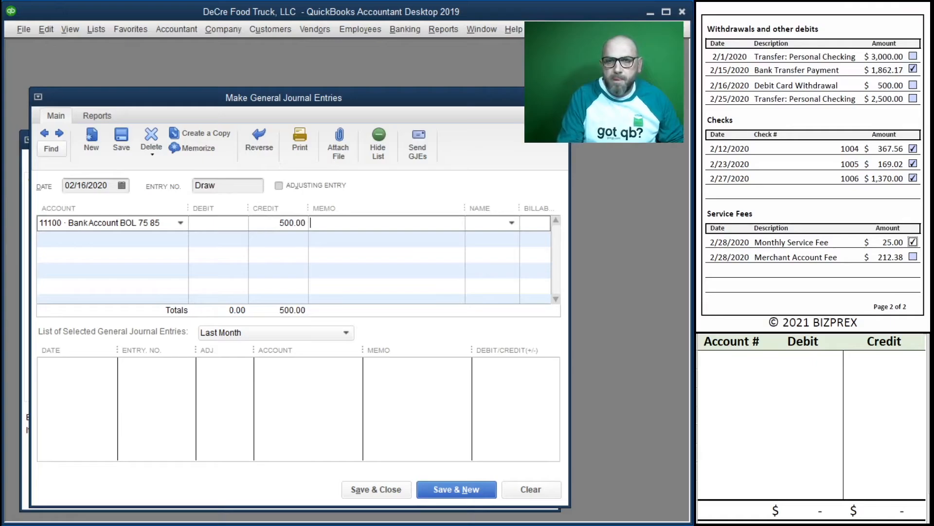
{"action": "key", "text": "Tab"}
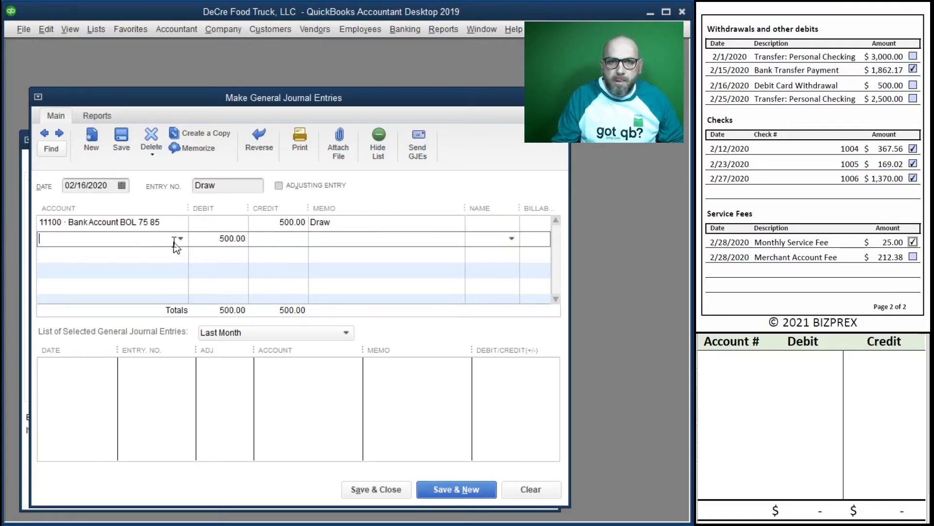
{"action": "type", "text": "Depreciation Expense"}
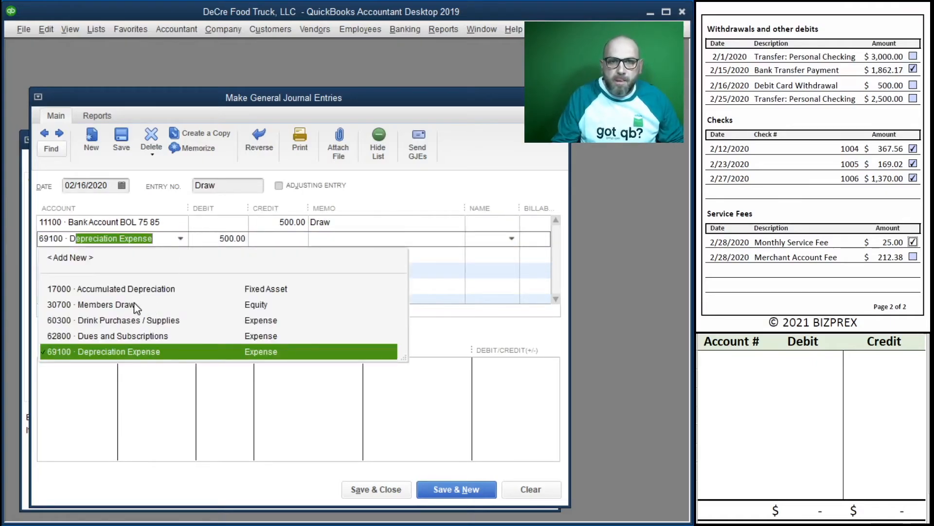
{"action": "left_click", "coordinate": [135, 306]}
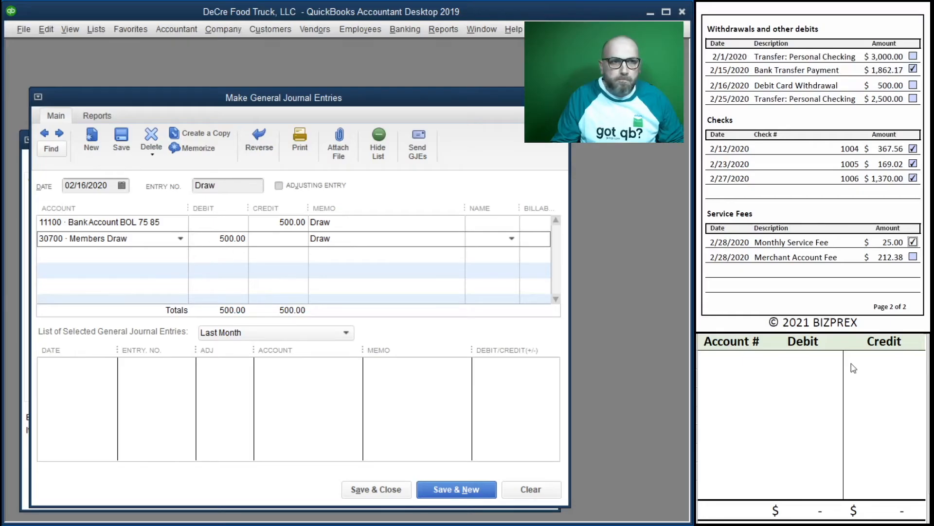
- Enter 500 on the worksheet as a credit to account 11100 and a debit to account 30700
{"action": "left_click", "coordinate": [726, 359]}
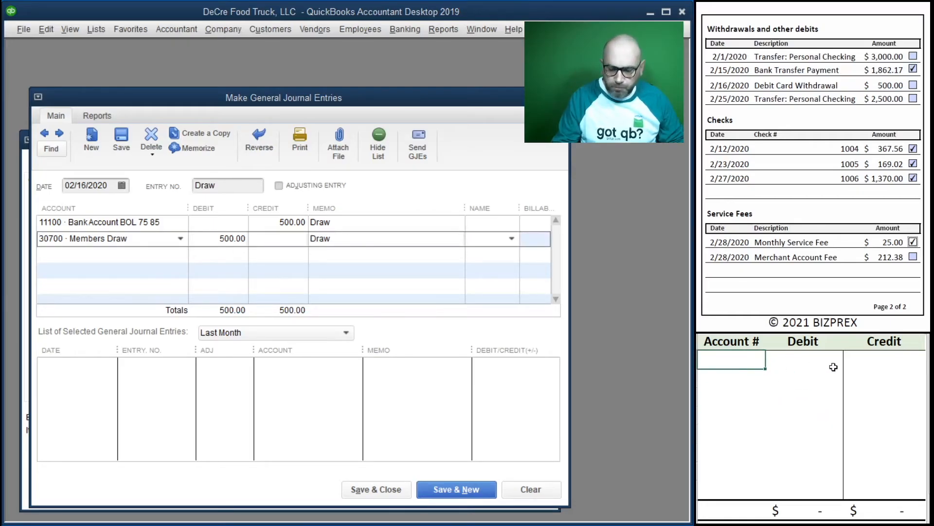
{"action": "key", "text": "Return"}
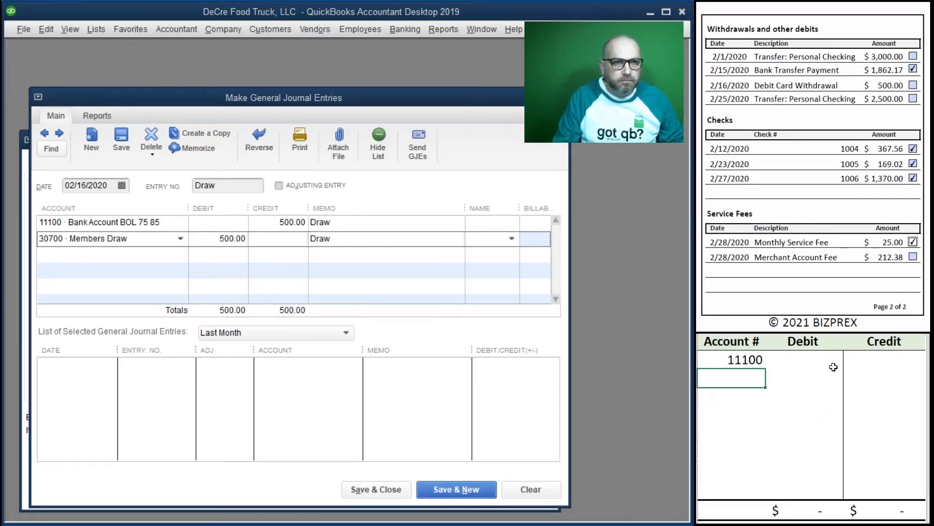
{"action": "type", "text": "3070"}
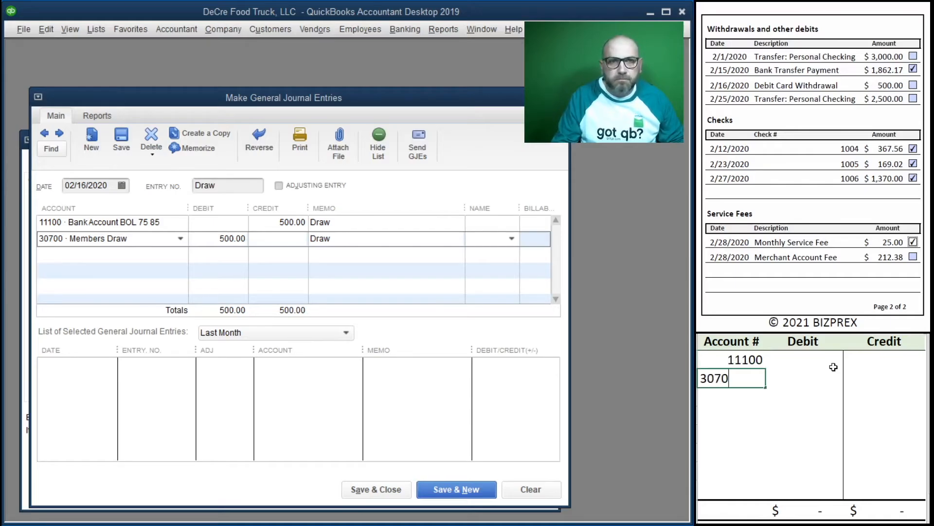
{"action": "type", "text": "0"}
{"action": "key", "text": "Tab"}
{"action": "key", "text": "Up"}
{"action": "key", "text": "Tab"}
{"action": "type", "text": "500"}
{"action": "key", "text": "Return"}
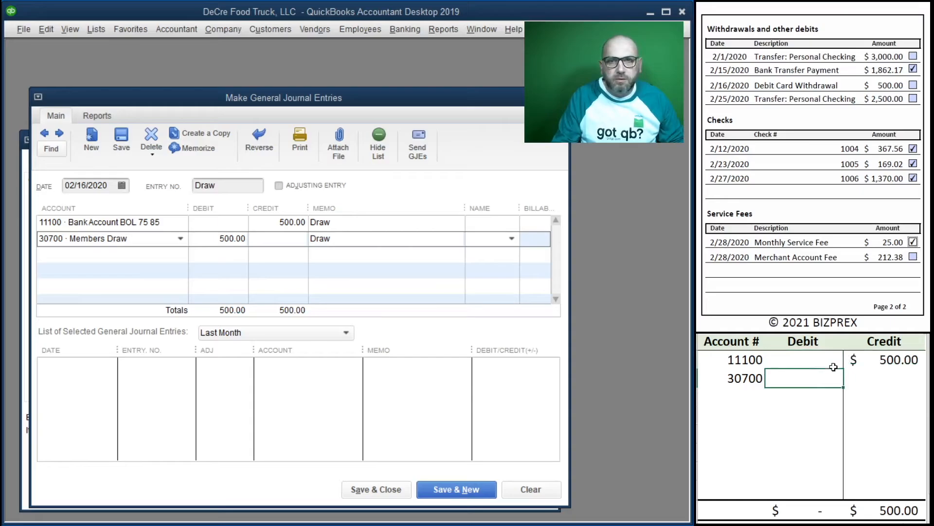
{"action": "type", "text": "500"}
{"action": "key", "text": "Return"}
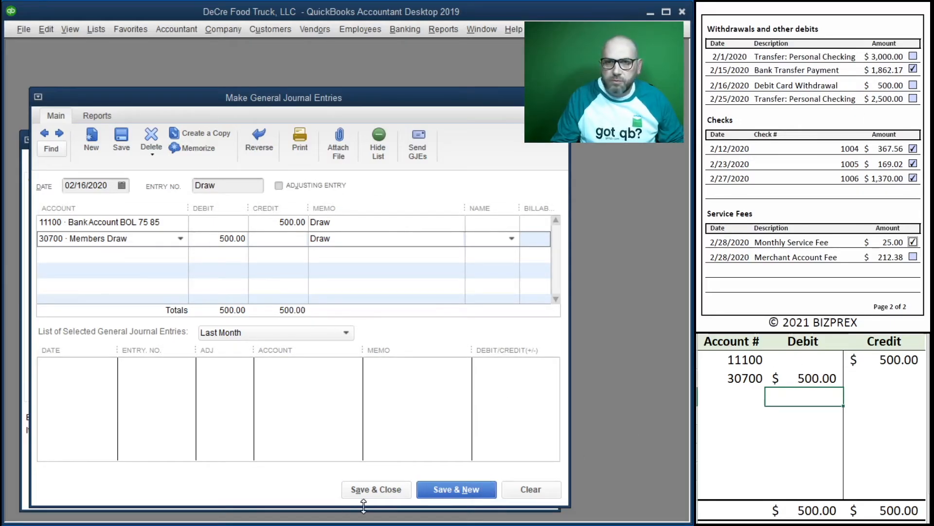
- Save the 02/16/2020 Draw journal entry, start a new one, and clear its lines from the worksheet
{"action": "left_click", "coordinate": [457, 489]}
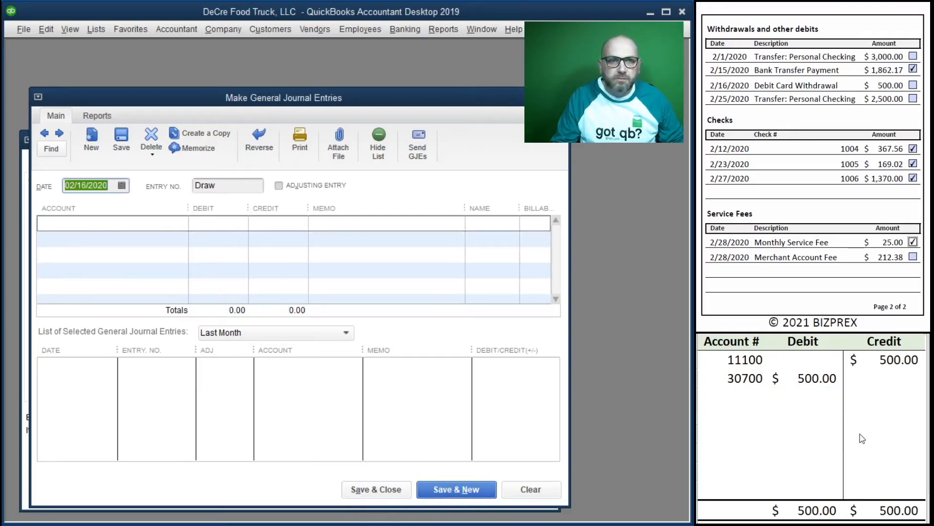
{"action": "left_click_drag", "start_coordinate": [876, 379], "coordinate": [729, 360]}
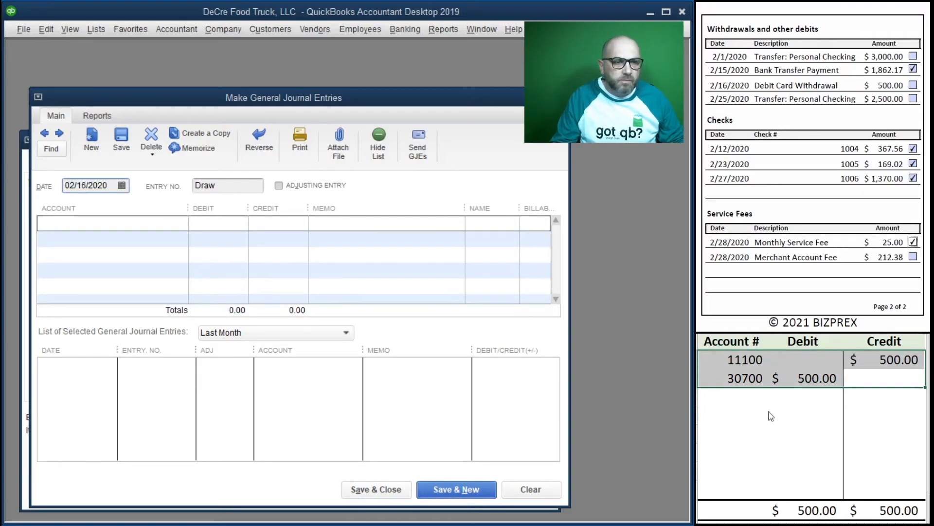
{"action": "key", "text": "Delete"}
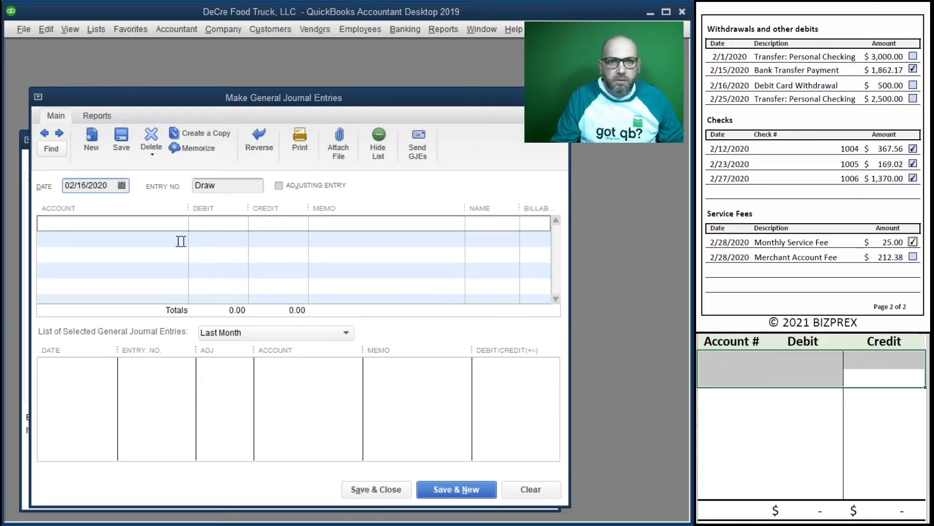
- Set the date of the new Draw journal entry to 02/25/2020
{"action": "left_click", "coordinate": [113, 184]}
{"action": "type", "text": "2"}
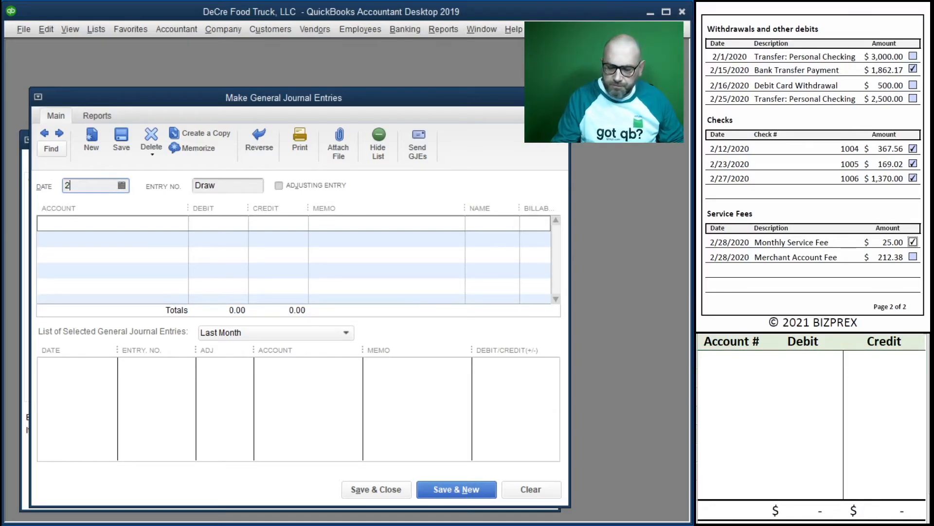
{"action": "type", "text": "/25/"}
{"action": "key", "text": "Tab"}
{"action": "key", "text": "Tab"}
{"action": "key", "text": "Tab"}
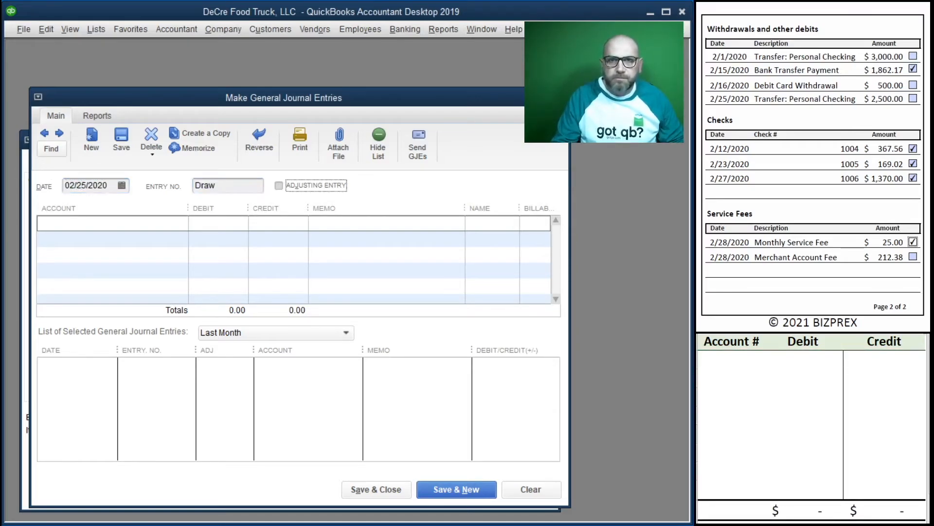
- Enter the first journal line as a 2,500.00 credit to bank account 11100 with memo Draw
{"action": "left_click", "coordinate": [181, 223]}
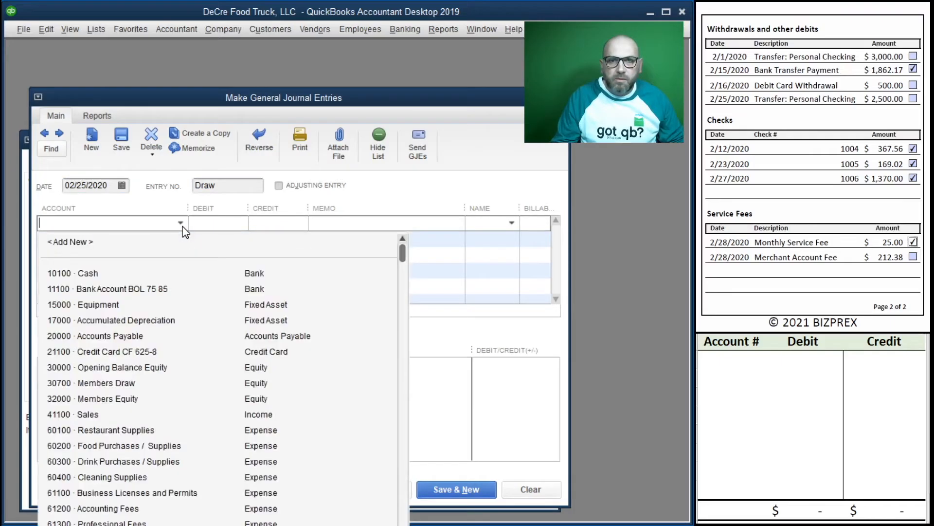
{"action": "left_click", "coordinate": [176, 286]}
{"action": "left_click", "coordinate": [287, 224]}
{"action": "type", "text": "2,500"}
{"action": "key", "text": "Tab"}
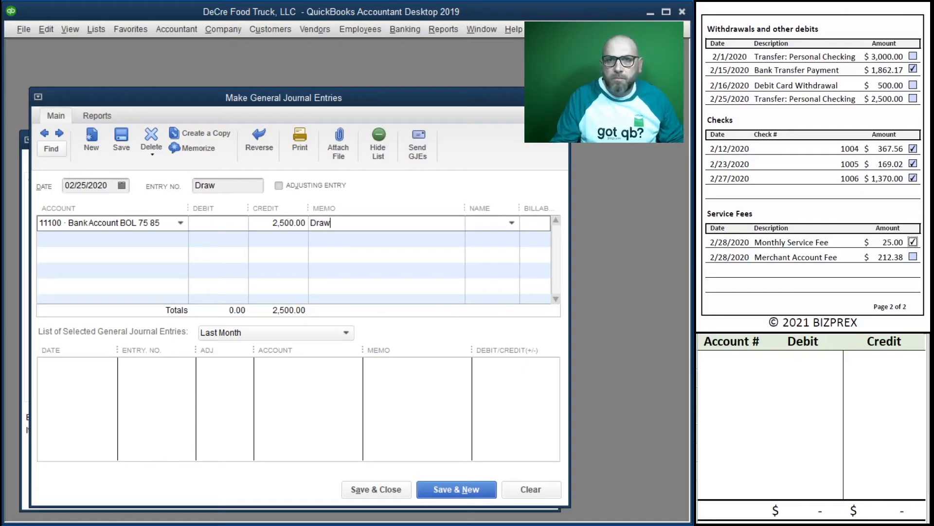
- Assign the offsetting 2,500.00 debit line to account 30700 Members Draw
{"action": "left_click", "coordinate": [155, 239]}
{"action": "type", "text": "dr"}
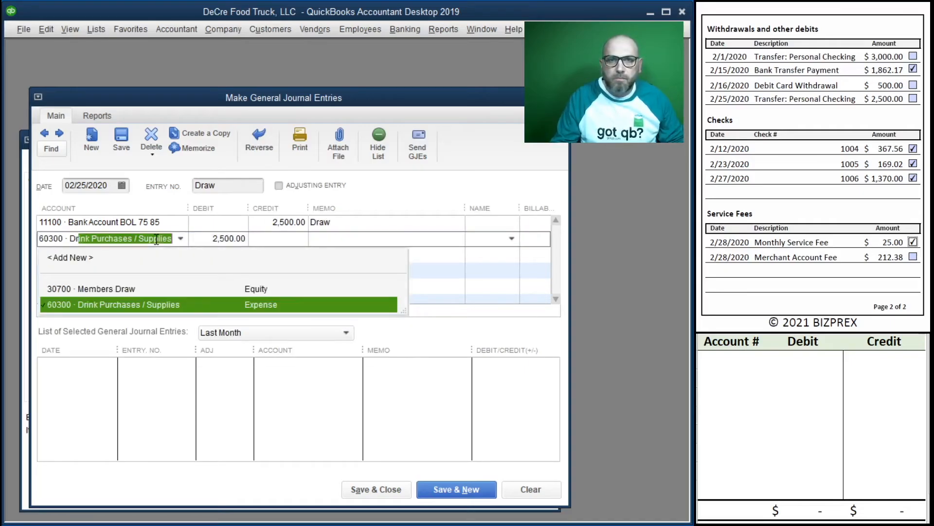
{"action": "left_click", "coordinate": [116, 277]}
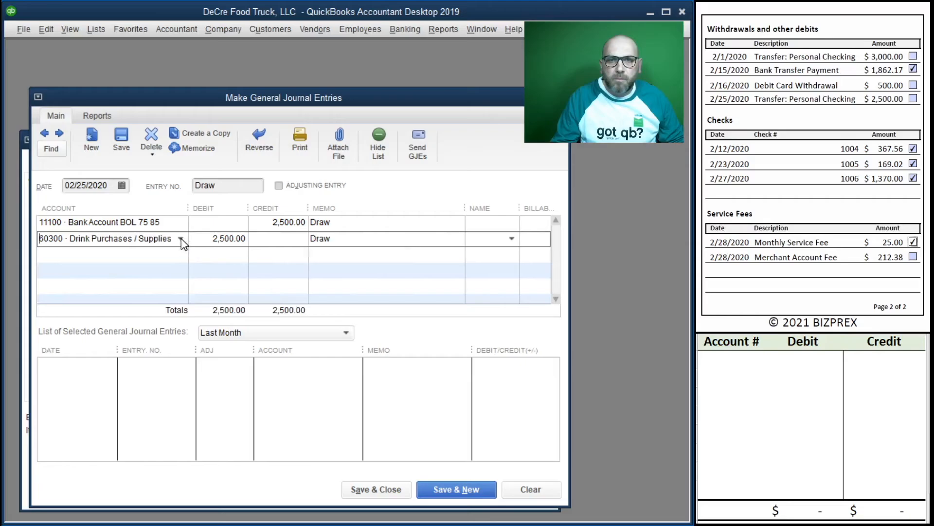
{"action": "left_click", "coordinate": [181, 238]}
{"action": "left_click", "coordinate": [133, 269]}
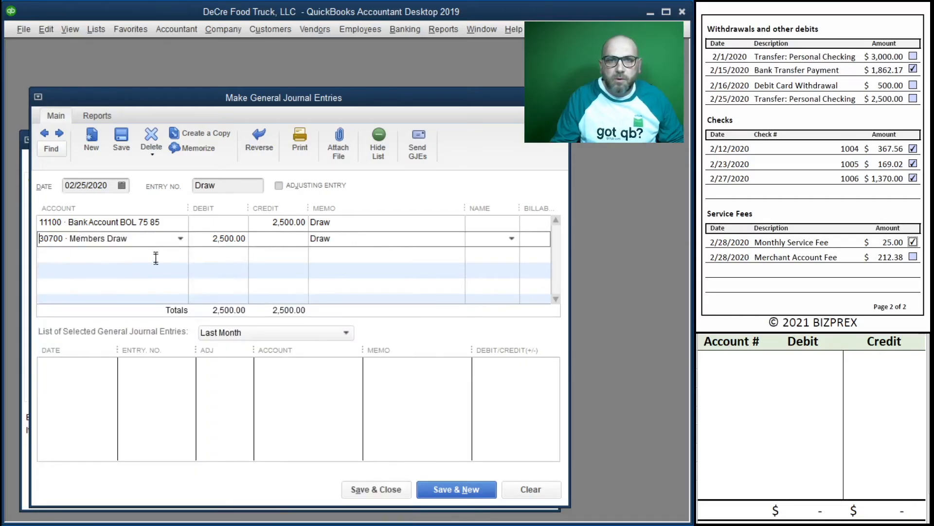
- Enter 2,500 on the worksheet as a credit to account 11100 and a debit to account 30700
{"action": "left_click", "coordinate": [730, 356]}
{"action": "type", "text": "11100"}
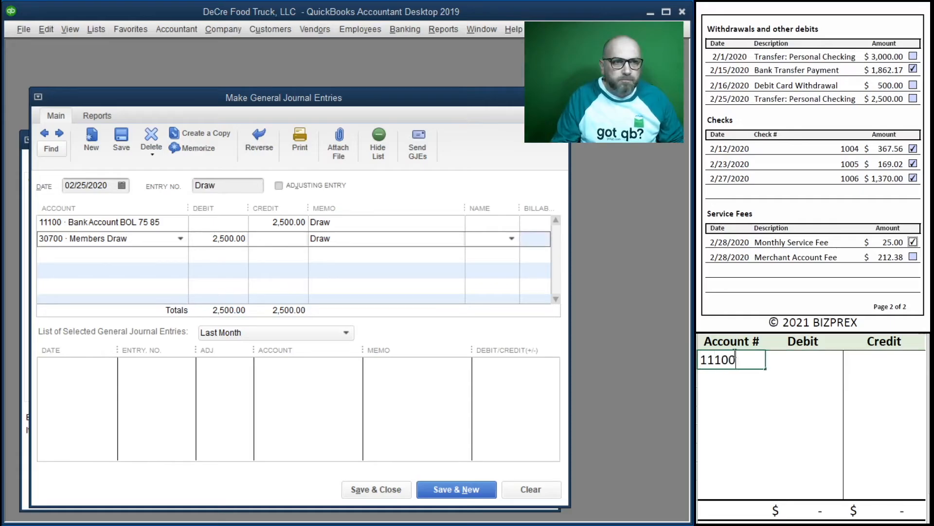
{"action": "key", "text": "Tab"}
{"action": "key", "text": "Tab"}
{"action": "type", "text": "2500"}
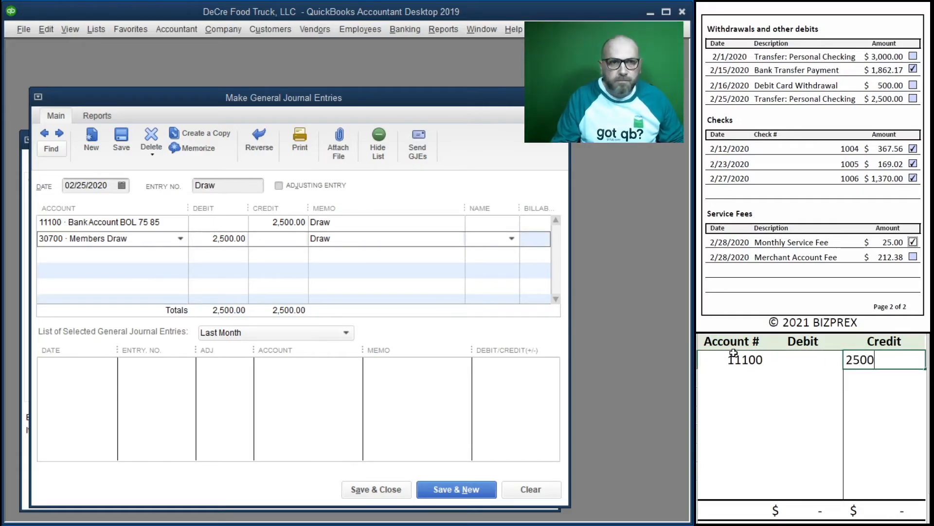
{"action": "key", "text": "Return"}
{"action": "type", "text": "30700"}
{"action": "key", "text": "Tab"}
{"action": "type", "text": "2500"}
{"action": "key", "text": "Return"}
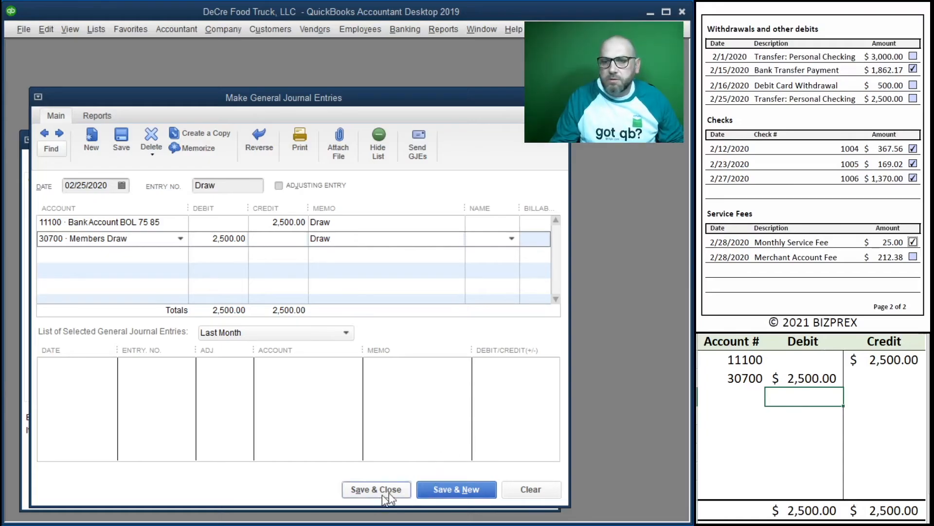
- Save the 02/25/2020 Draw journal entry, start a new one, and clear the worksheet's two posted lines
{"action": "left_click", "coordinate": [447, 490]}
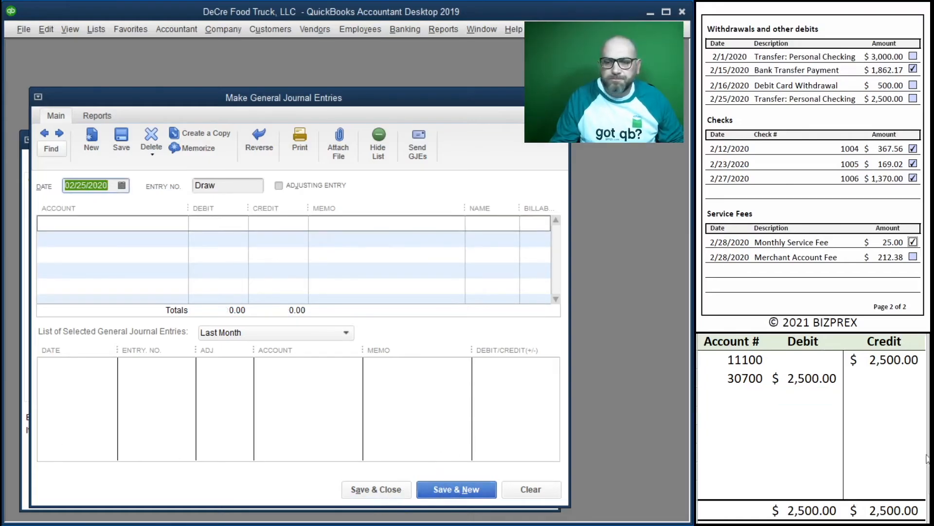
{"action": "left_click", "coordinate": [823, 401]}
{"action": "left_click_drag", "start_coordinate": [885, 383], "coordinate": [755, 366]}
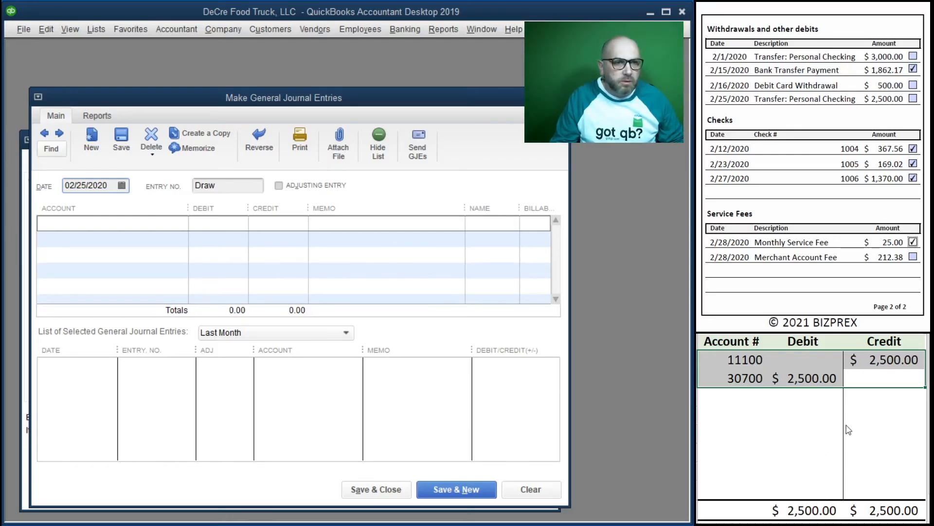
{"action": "key", "text": "Delete"}
{"action": "left_click", "coordinate": [792, 415]}
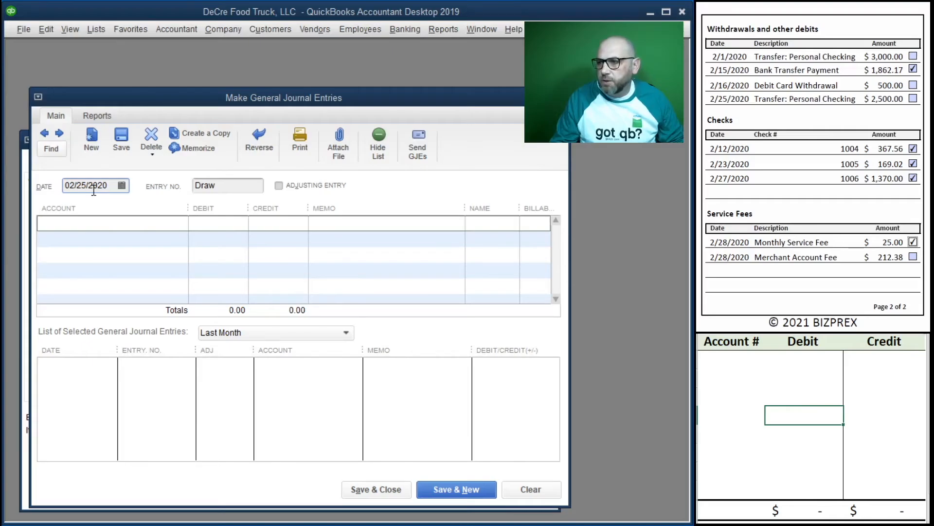
- Date the new journal entry 02/28/2020 and replace its entry number with Merch Fee
{"action": "left_click", "coordinate": [122, 186]}
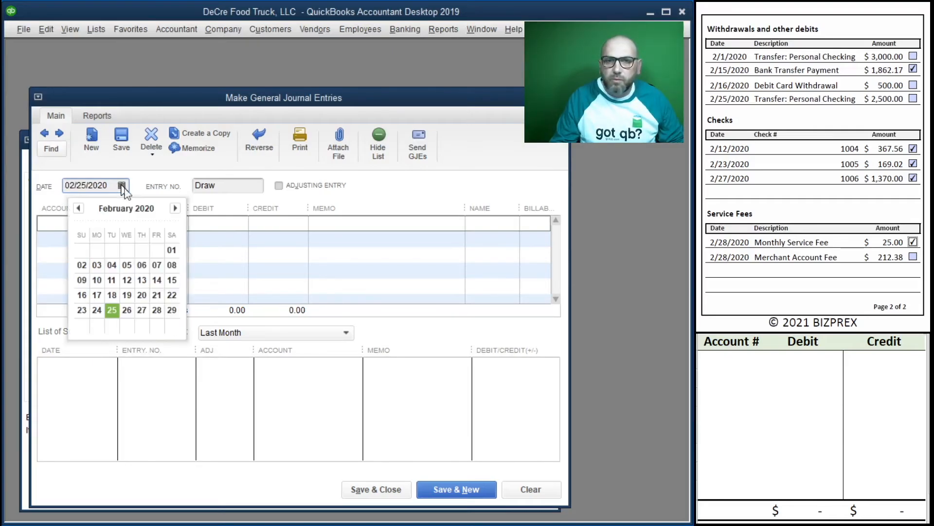
{"action": "left_click", "coordinate": [156, 310]}
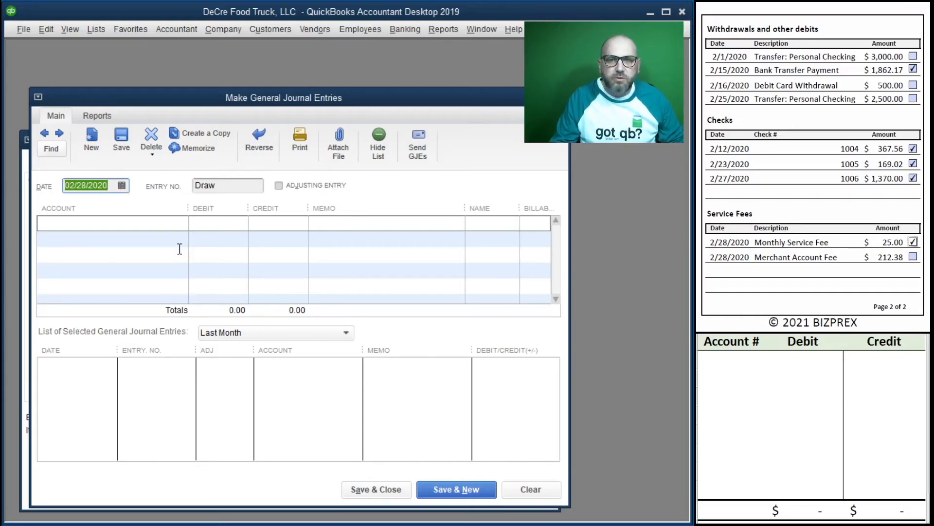
{"action": "left_click", "coordinate": [247, 185]}
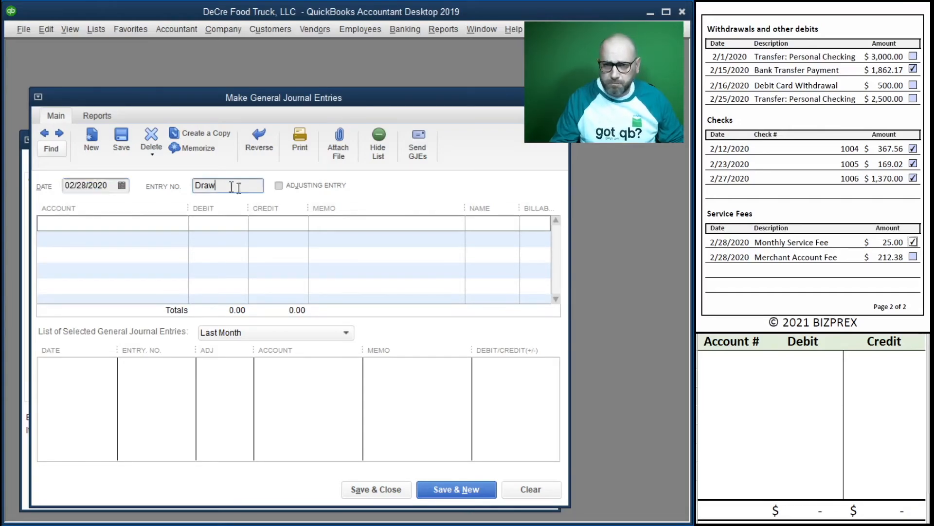
{"action": "key", "text": "BackSpace"}
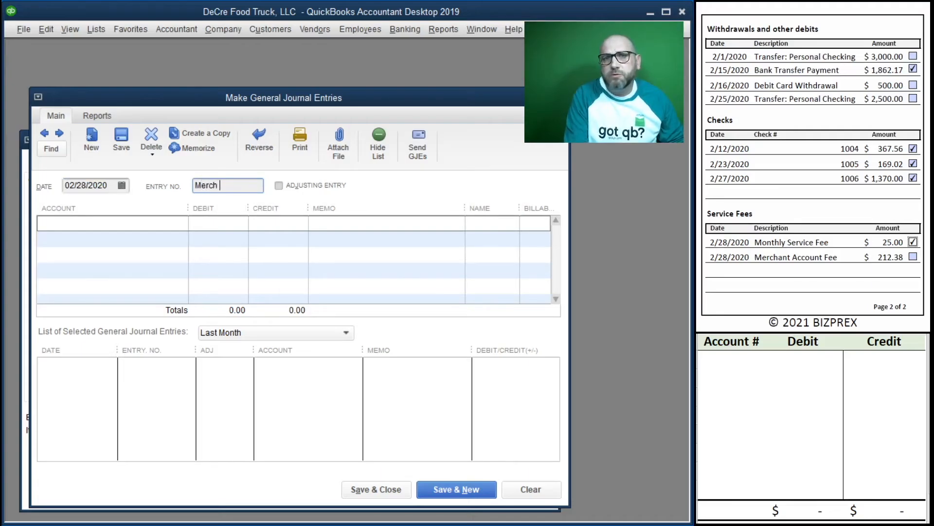
- Add a journal line crediting 212.38 to account 11100 Bank Account BOL with the memo Merchant Fees
{"action": "left_click", "coordinate": [117, 223]}
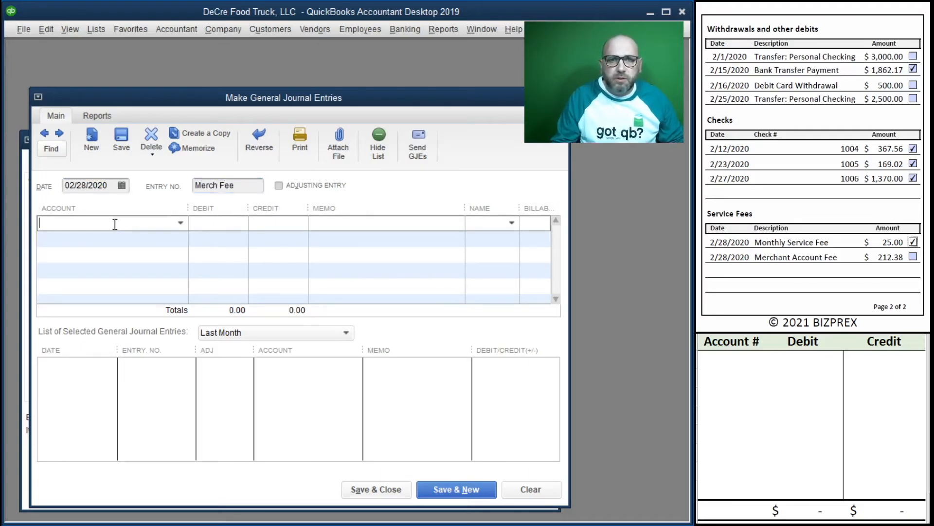
{"action": "left_click", "coordinate": [179, 223]}
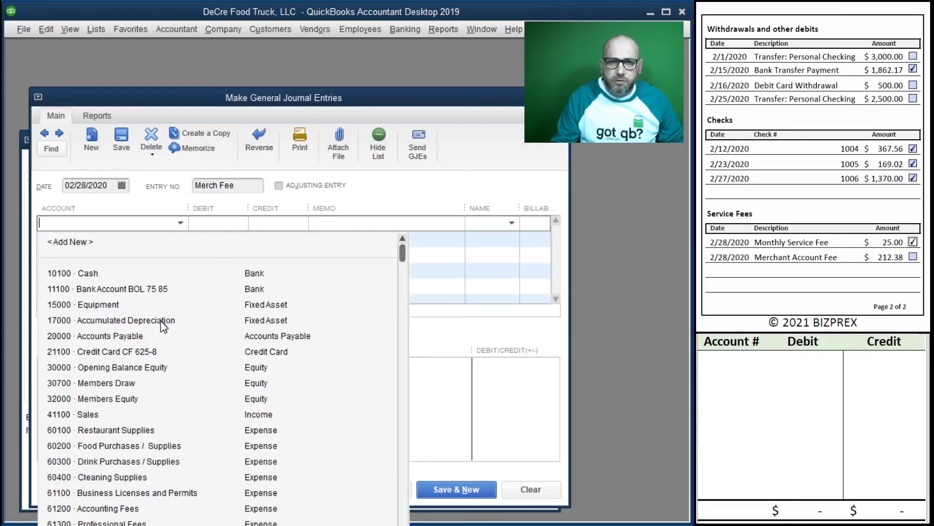
{"action": "left_click", "coordinate": [148, 289]}
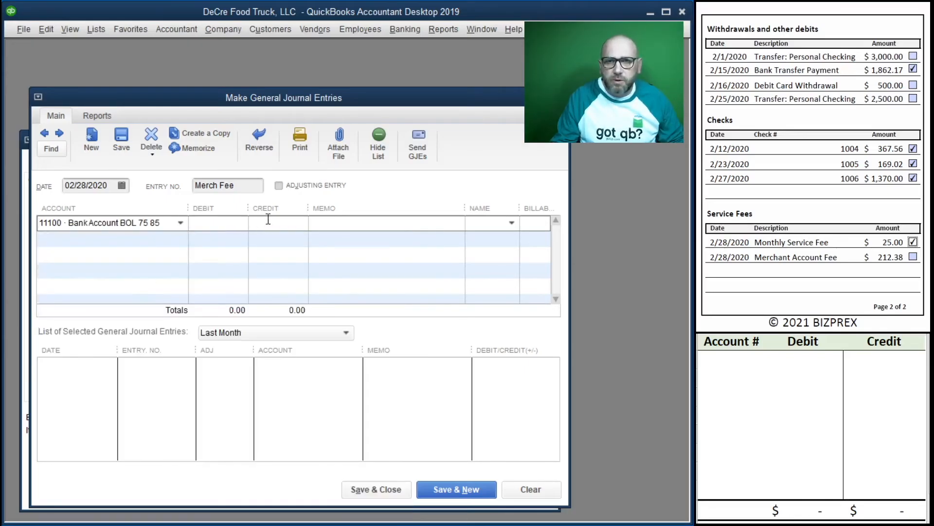
{"action": "type", "text": "2"}
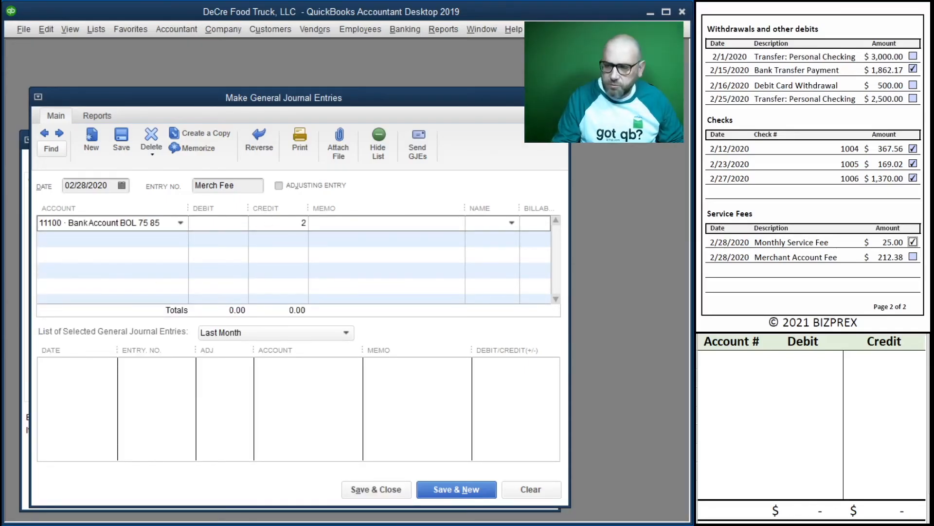
{"action": "type", "text": ".38"}
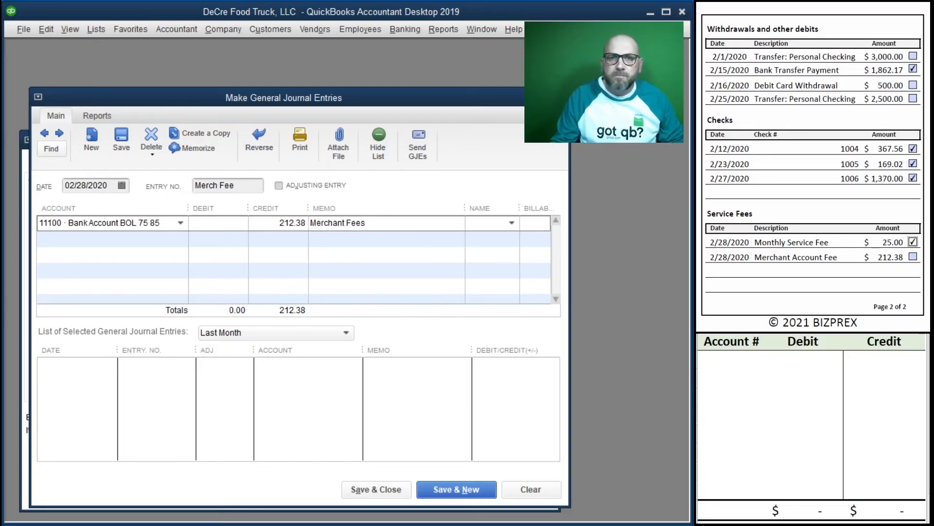
- Assign the offsetting 212.38 debit line to account 61500 Merchant Account Fees
{"action": "left_click", "coordinate": [160, 267]}
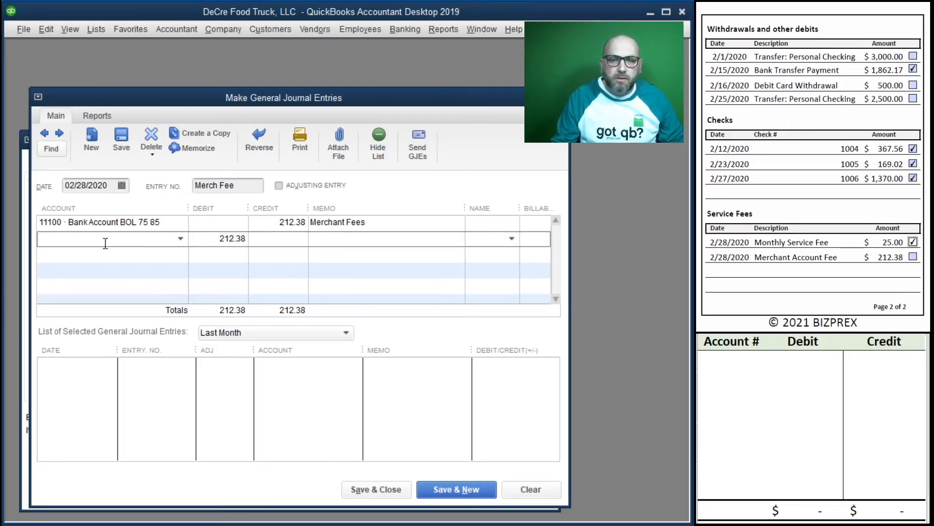
{"action": "left_click", "coordinate": [181, 240]}
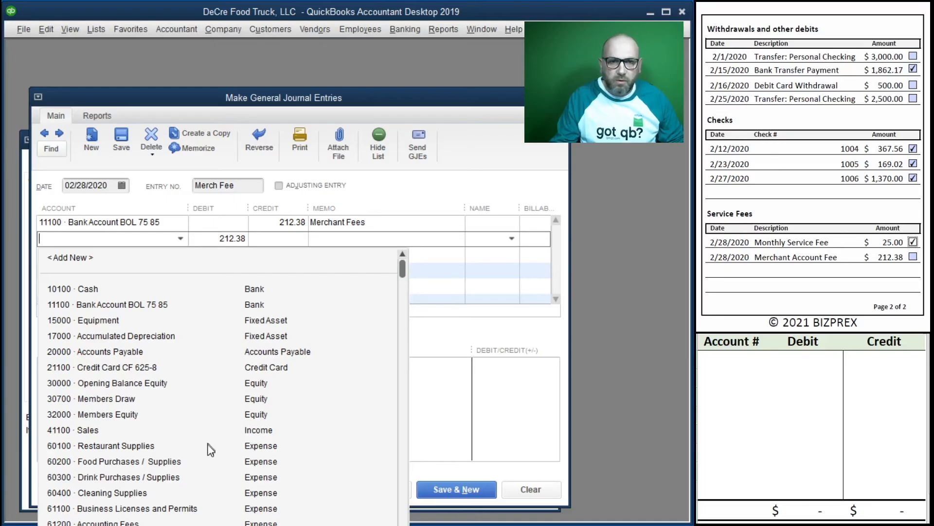
{"action": "scroll", "coordinate": [203, 476], "scroll_direction": "down", "scroll_amount": 4}
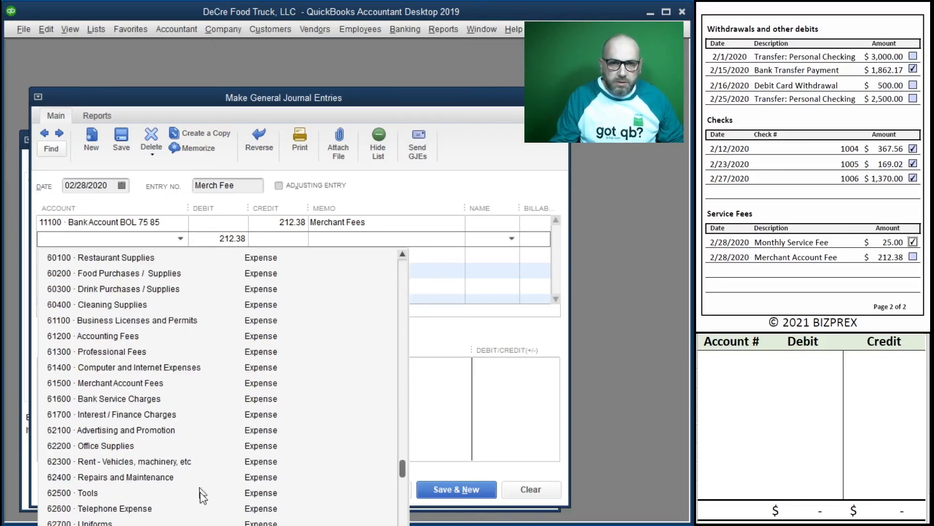
{"action": "left_click", "coordinate": [135, 385]}
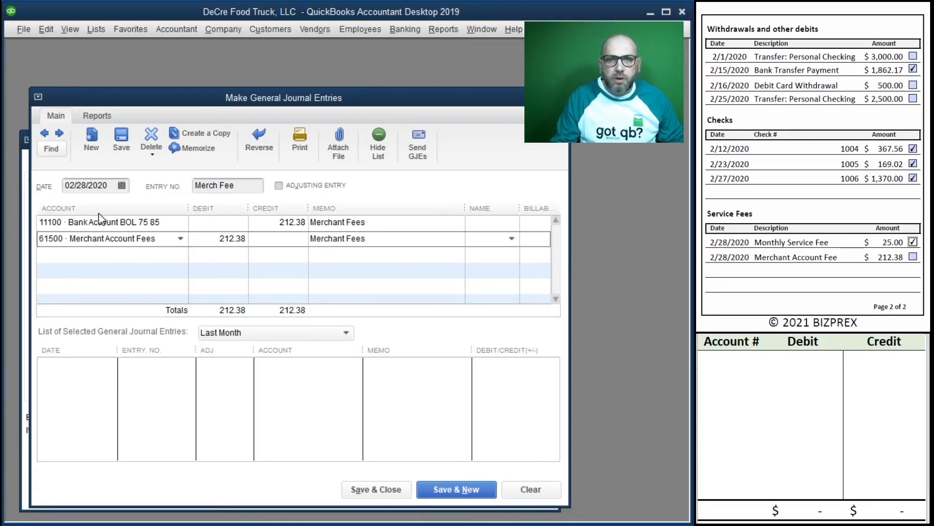
- Enter 212.38 on the worksheet as a credit to account 11100 and a debit to account 61500
{"action": "left_click", "coordinate": [731, 361]}
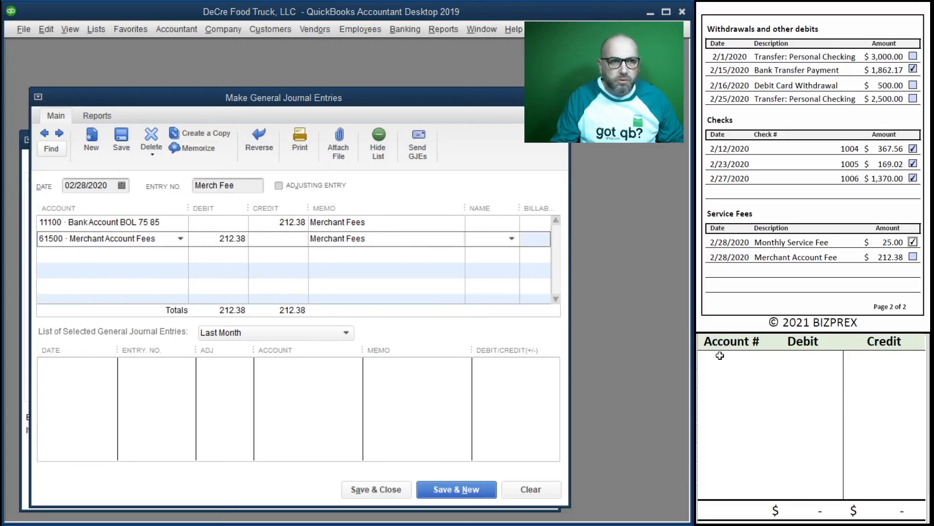
{"action": "type", "text": "11100"}
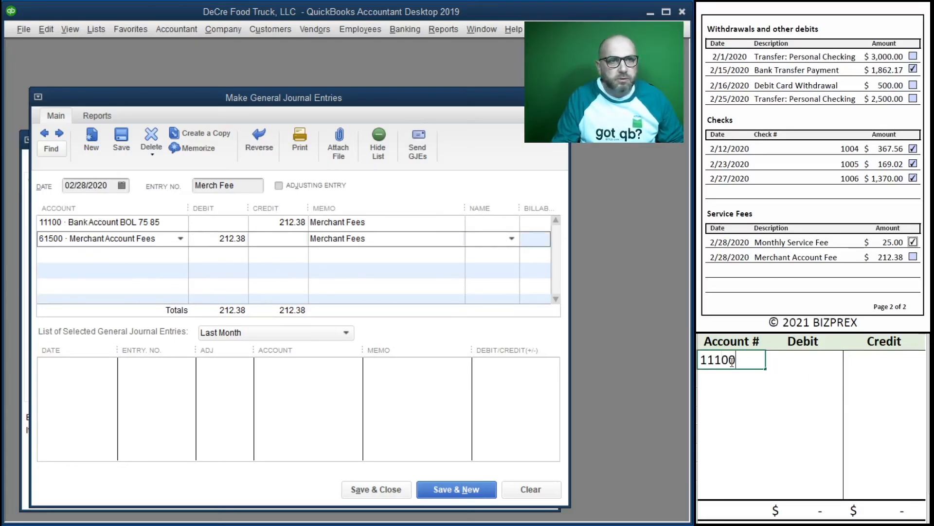
{"action": "key", "text": "Tab"}
{"action": "key", "text": "Tab"}
{"action": "type", "text": "212.38"}
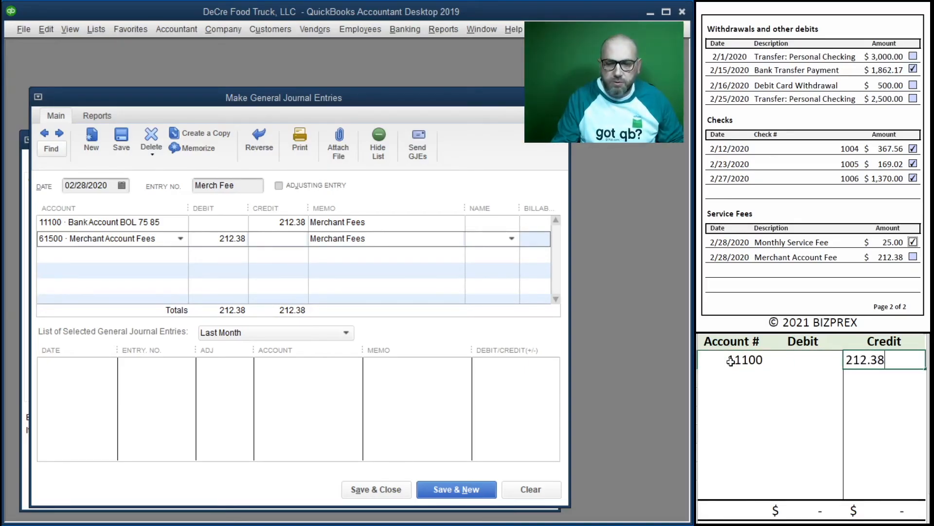
{"action": "key", "text": "Return"}
{"action": "key", "text": "Return"}
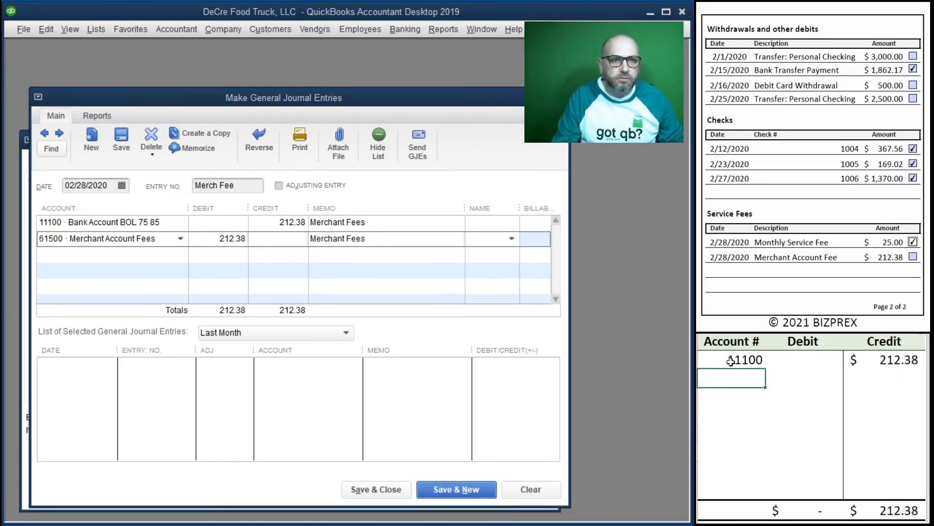
{"action": "type", "text": "61500"}
{"action": "key", "text": "Tab"}
{"action": "type", "text": "212.3"}
{"action": "key", "text": "Return"}
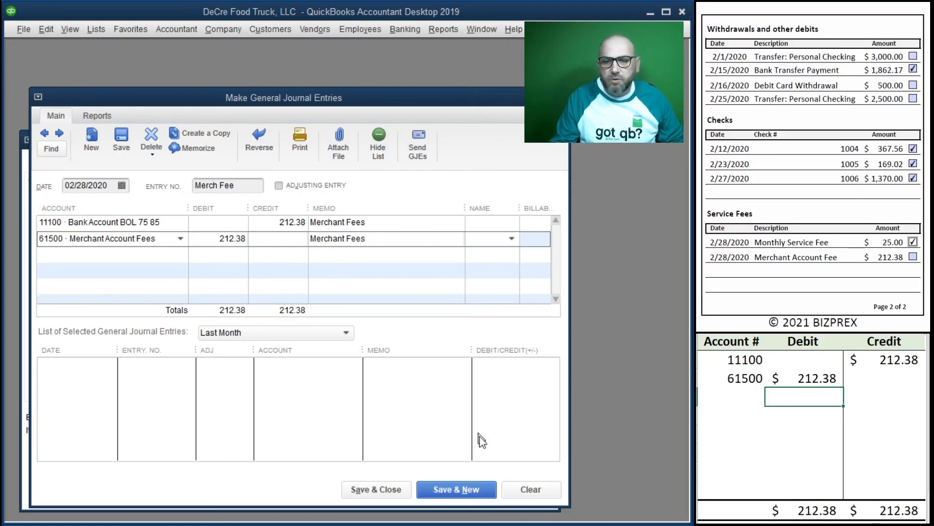
- Save and close the Merch Fee journal entry, and clear the worksheet's two posted lines
{"action": "left_click", "coordinate": [378, 490]}
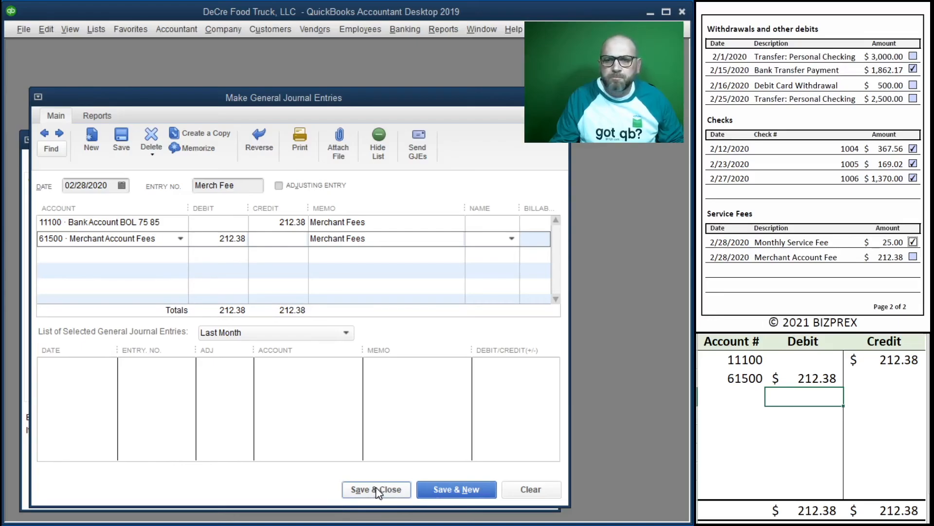
{"action": "left_click_drag", "start_coordinate": [883, 378], "coordinate": [738, 359]}
{"action": "key", "text": "Delete"}
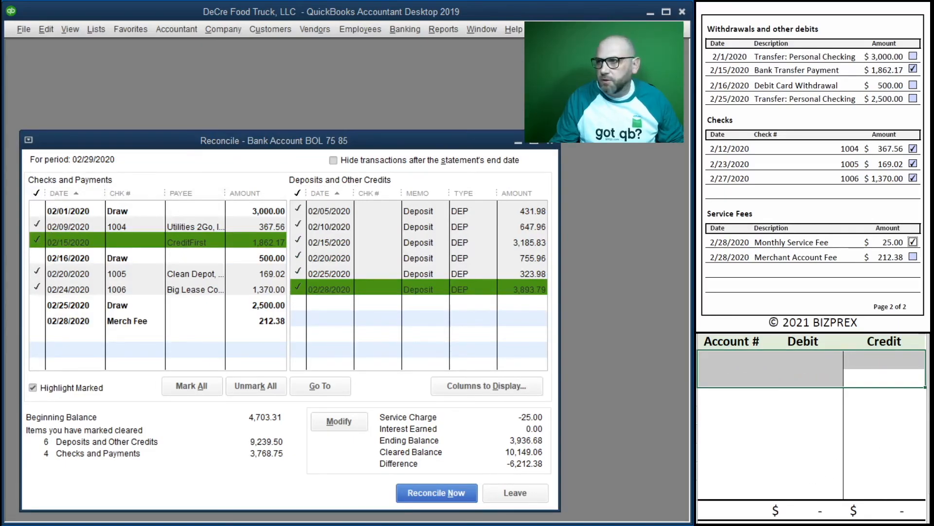
- Mark the 3,000.00, 500.00 and 2,500.00 draws and the 212.38 merchant fee as cleared on both the statement and the bank reconciliation
{"action": "left_click", "coordinate": [913, 56]}
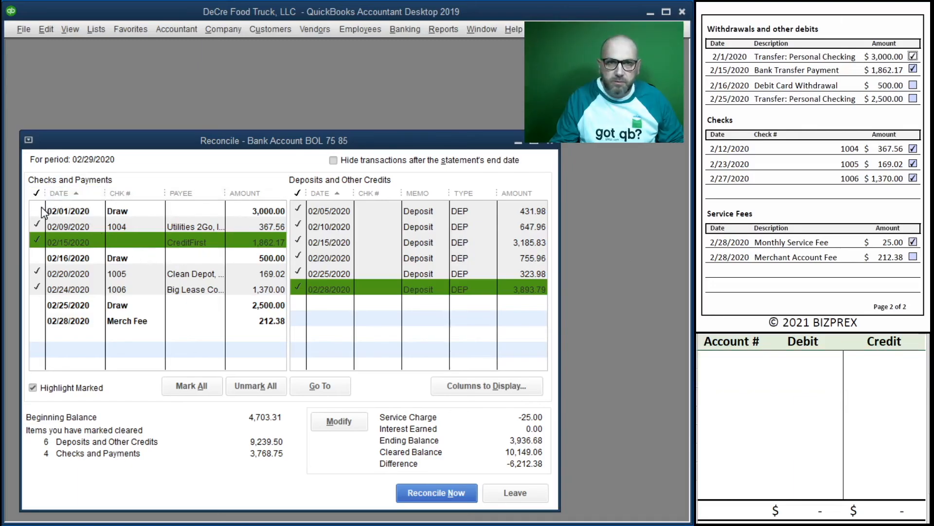
{"action": "left_click", "coordinate": [42, 211]}
{"action": "left_click", "coordinate": [912, 86]}
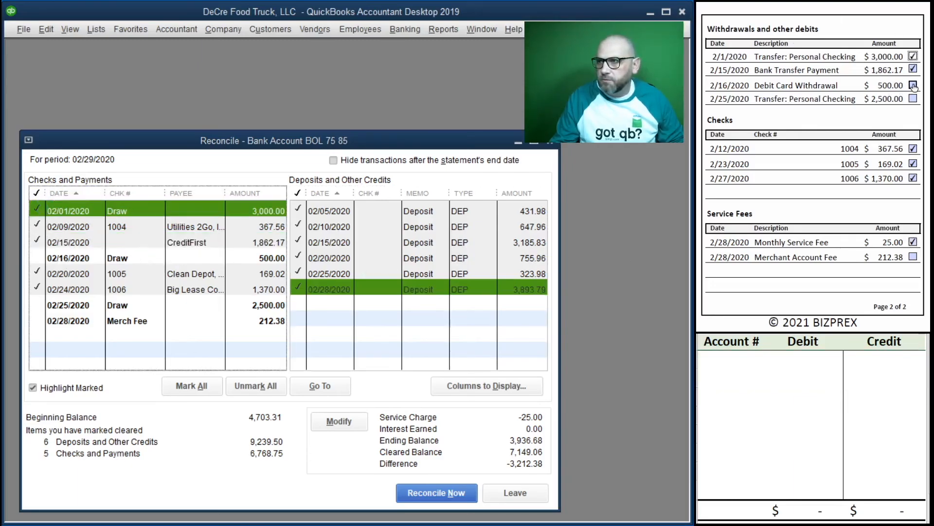
{"action": "left_click", "coordinate": [42, 258]}
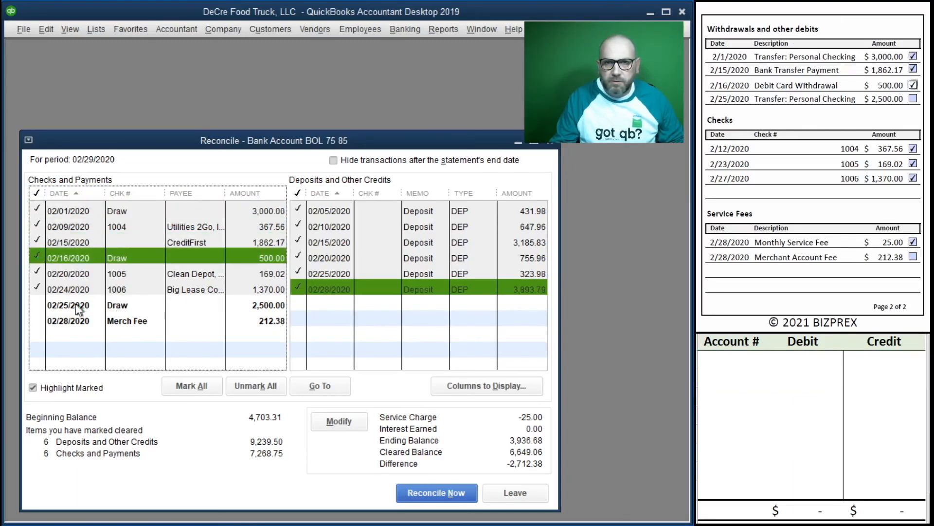
{"action": "left_click", "coordinate": [913, 98]}
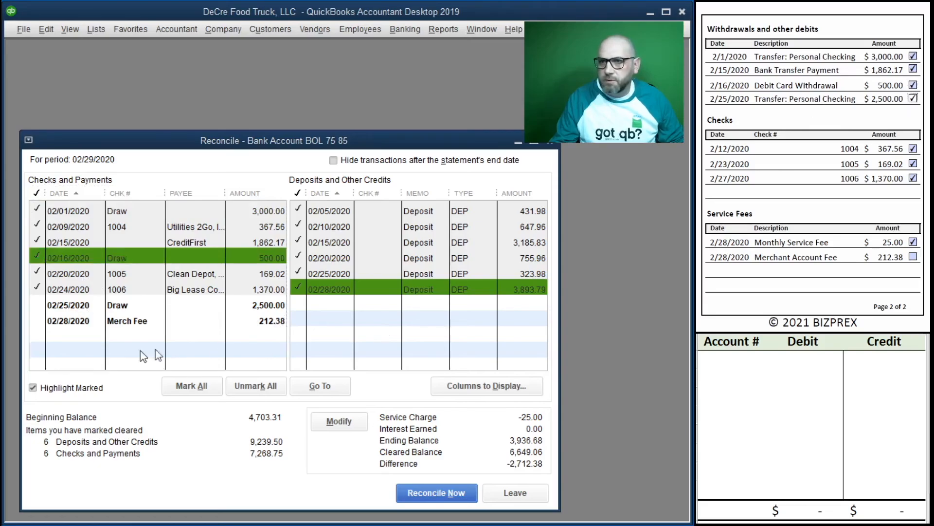
{"action": "left_click", "coordinate": [41, 305]}
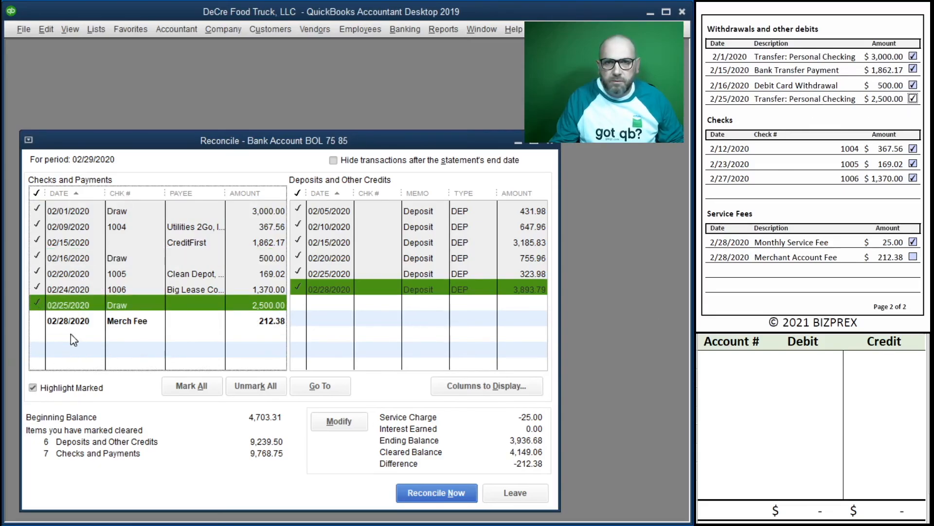
{"action": "left_click", "coordinate": [913, 257]}
{"action": "left_click", "coordinate": [34, 315]}
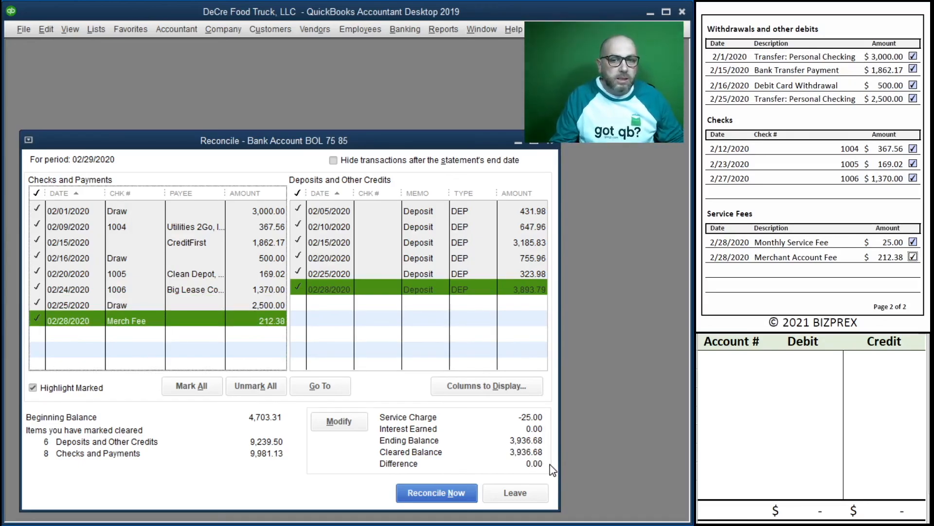
- Complete the bank account reconciliation and display both the summary and detail reports
{"action": "left_click", "coordinate": [439, 497]}
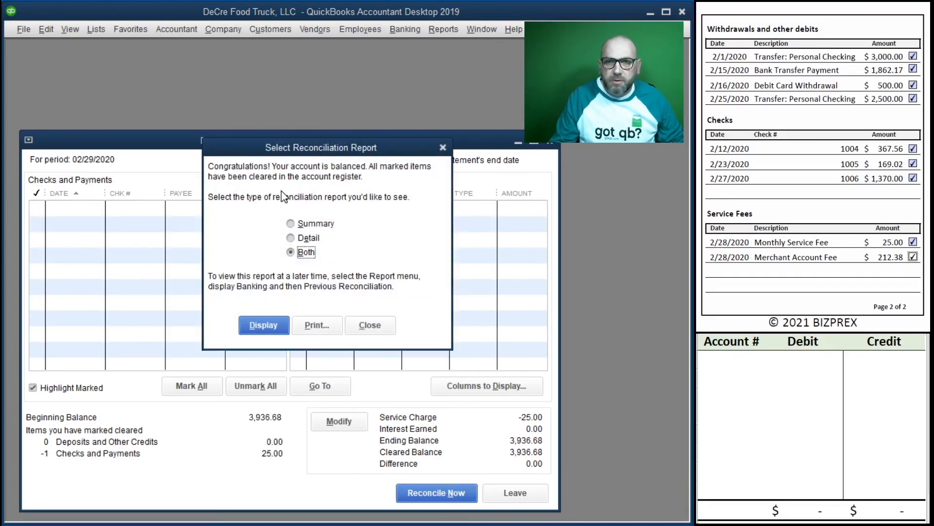
{"action": "left_click", "coordinate": [266, 323]}
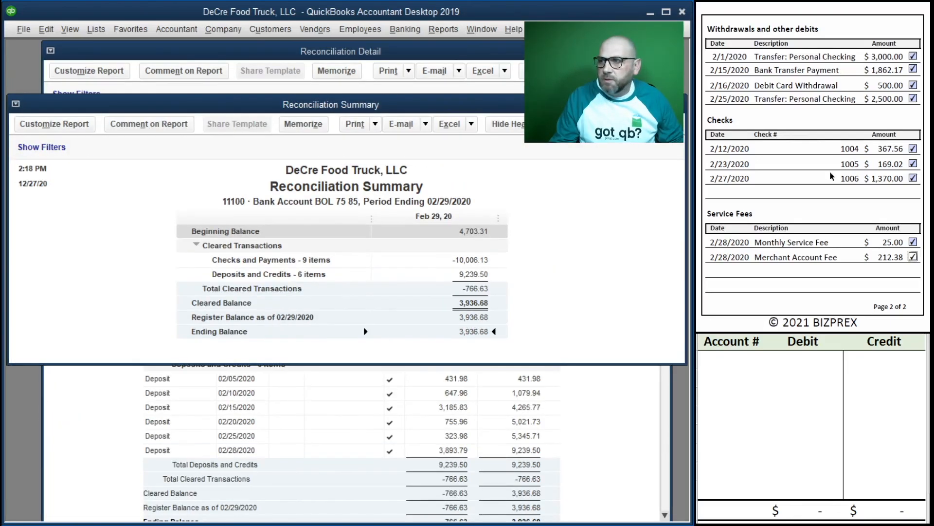
- Compare the reconciliation summary and detail reports with both pages of the Bank of Lakes statement, closing each report when done
{"action": "scroll", "coordinate": [828, 185], "scroll_direction": "up", "scroll_amount": 10}
{"action": "scroll", "coordinate": [827, 214], "scroll_direction": "down", "scroll_amount": 1}
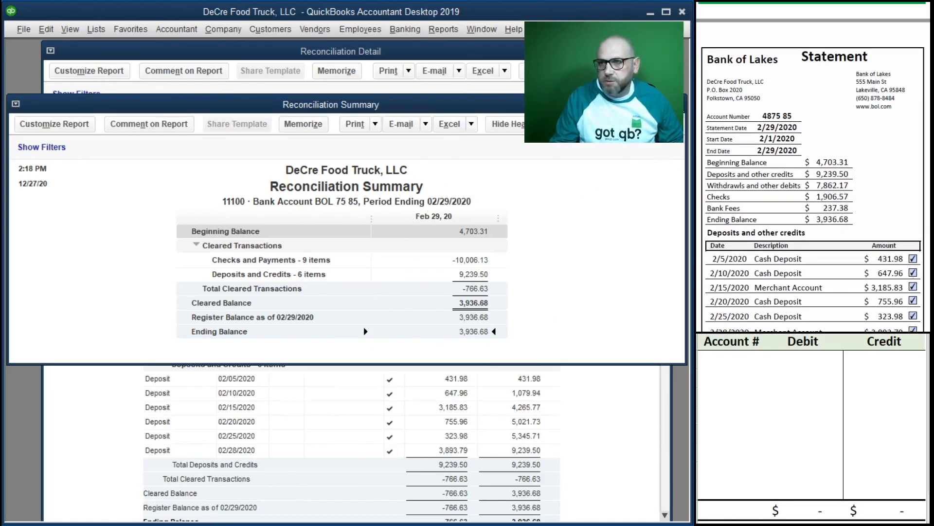
{"action": "left_click", "coordinate": [677, 104]}
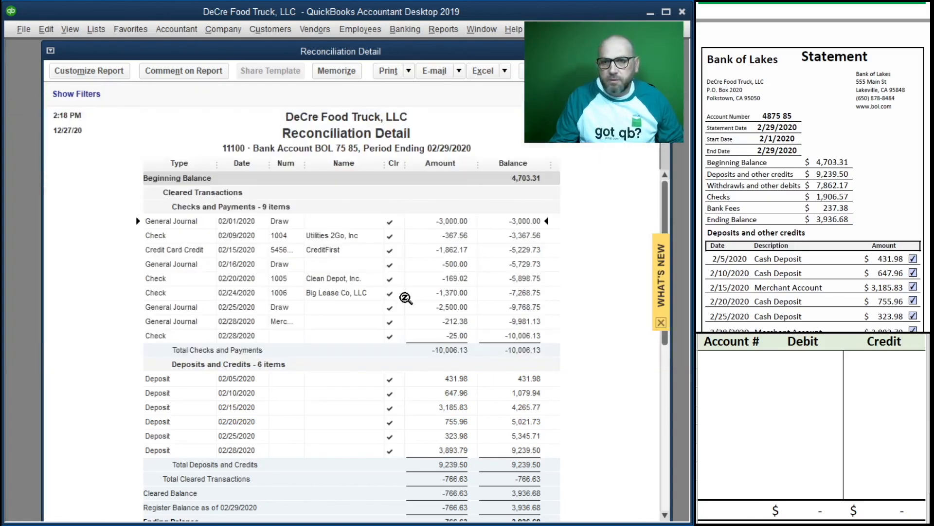
{"action": "scroll", "coordinate": [408, 297], "scroll_direction": "down", "scroll_amount": 1}
{"action": "scroll", "coordinate": [877, 252], "scroll_direction": "down", "scroll_amount": 1}
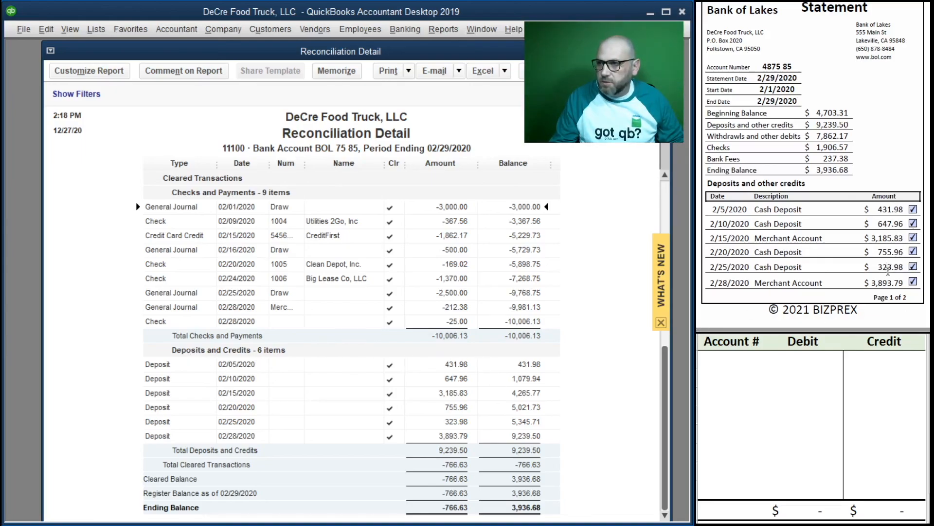
{"action": "scroll", "coordinate": [892, 283], "scroll_direction": "down", "scroll_amount": 10}
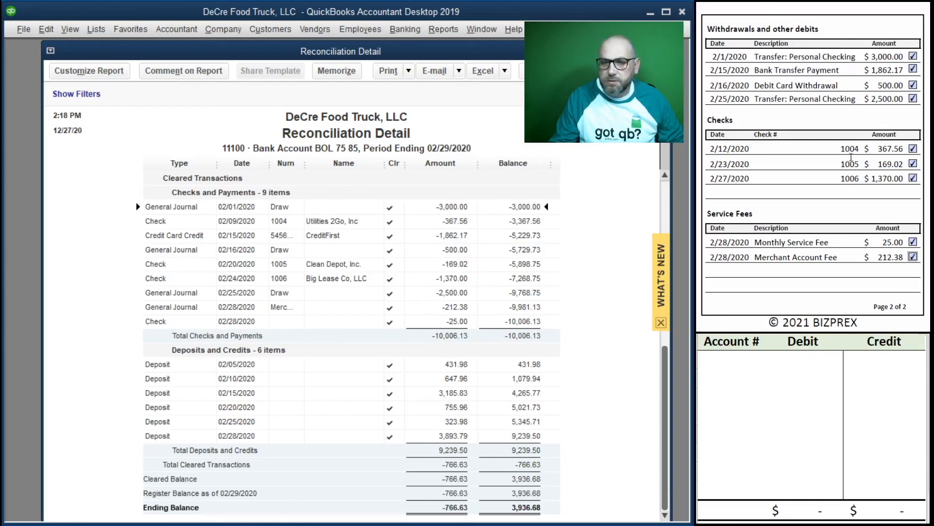
{"action": "key", "text": "Escape"}
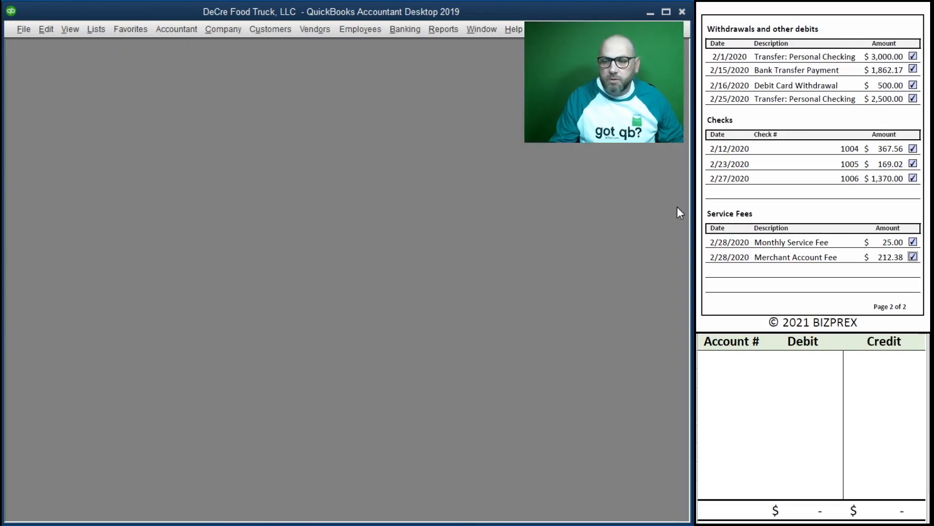